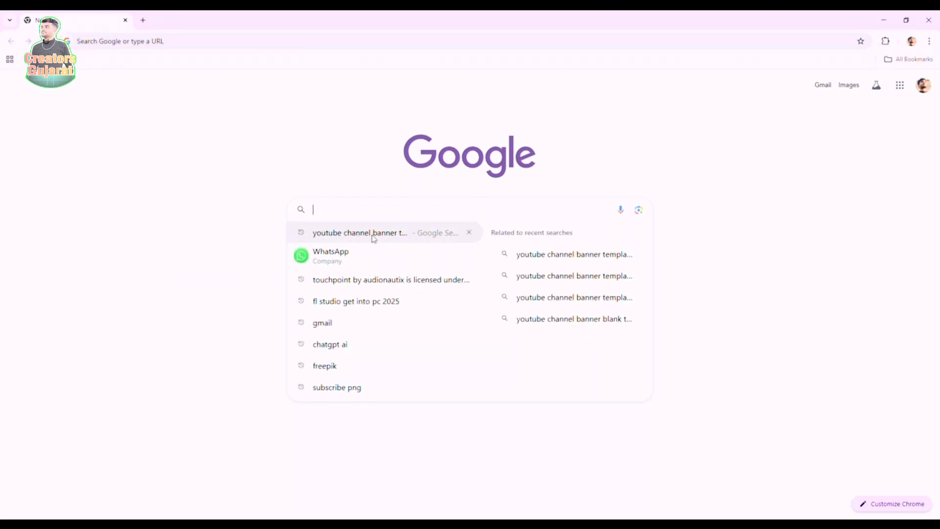
Search Google for "youtube channel banner template" and open Canva's free YouTube channel art templates from the results.
click(363, 235)
scroll(327, 311, down, 3)
scroll(361, 366, down, 2)
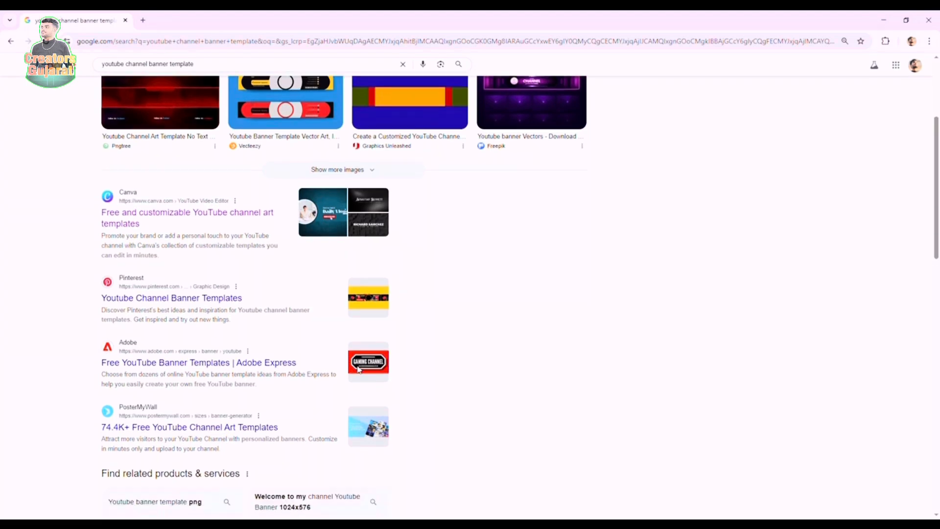
scroll(294, 409, up, 1)
scroll(288, 416, up, 1)
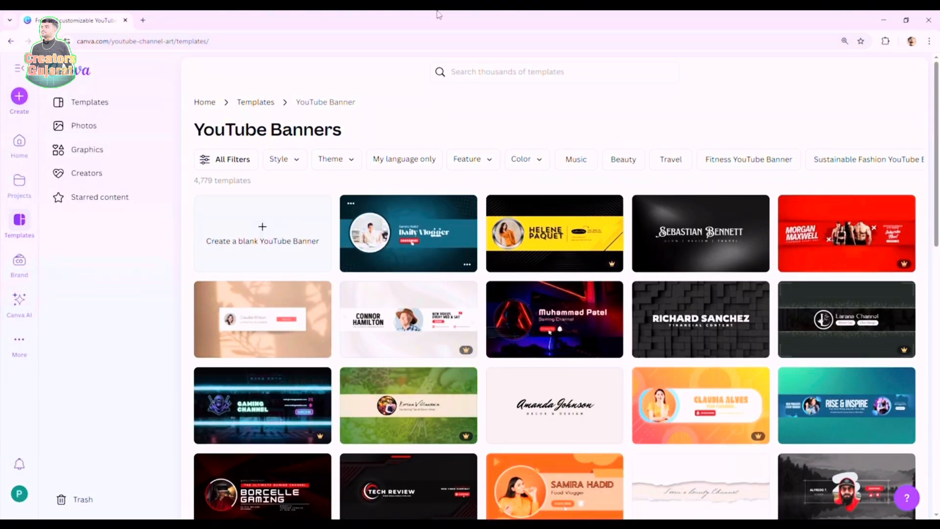
Browse the YouTube Banners template gallery to compare the available designs.
scroll(867, 243, down, 8)
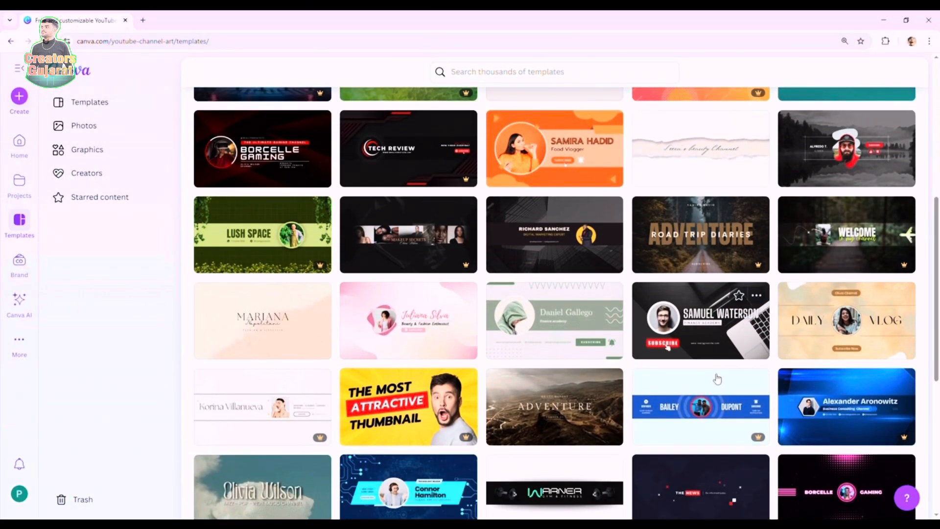
scroll(701, 399, down, 1)
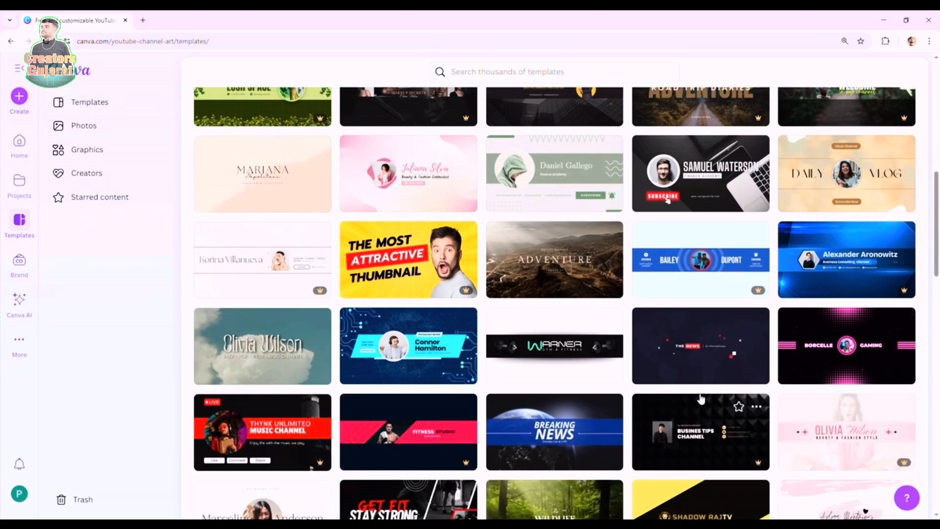
scroll(701, 399, down, 2)
scroll(538, 359, down, 2)
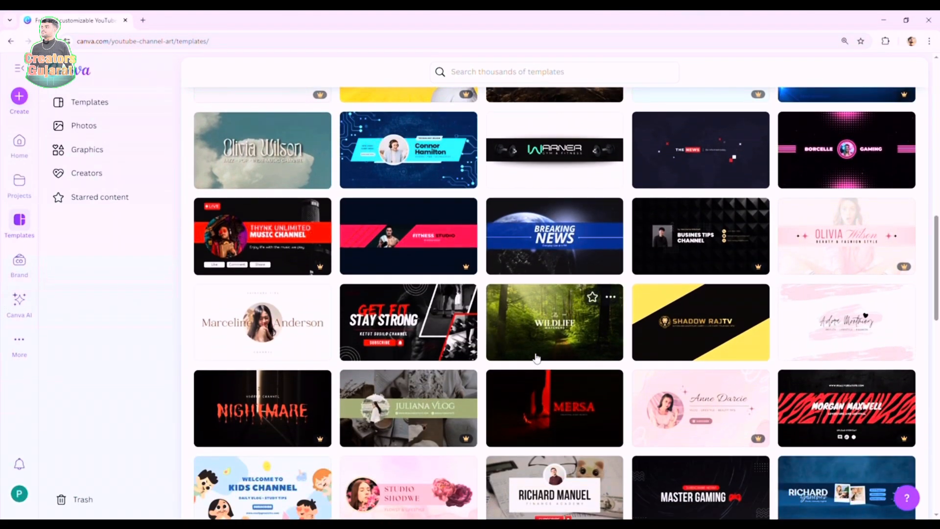
scroll(537, 358, down, 4)
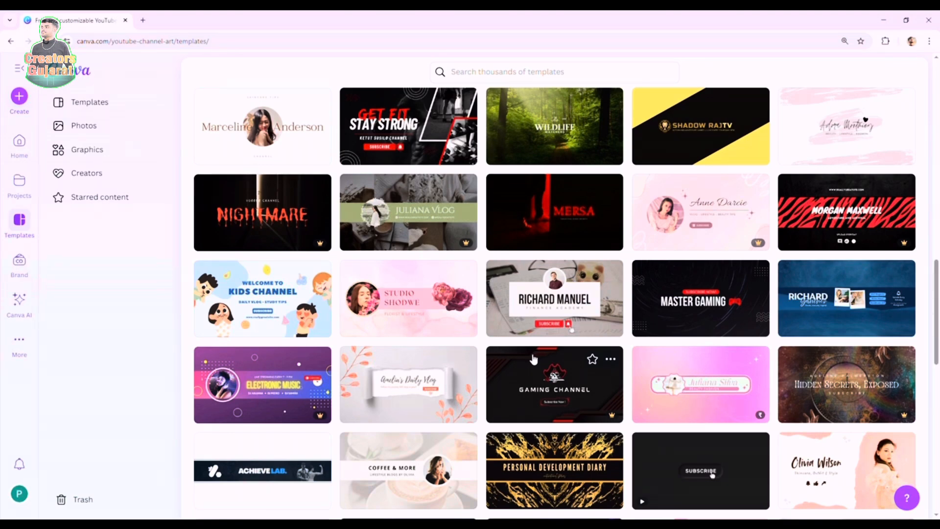
scroll(534, 360, down, 3)
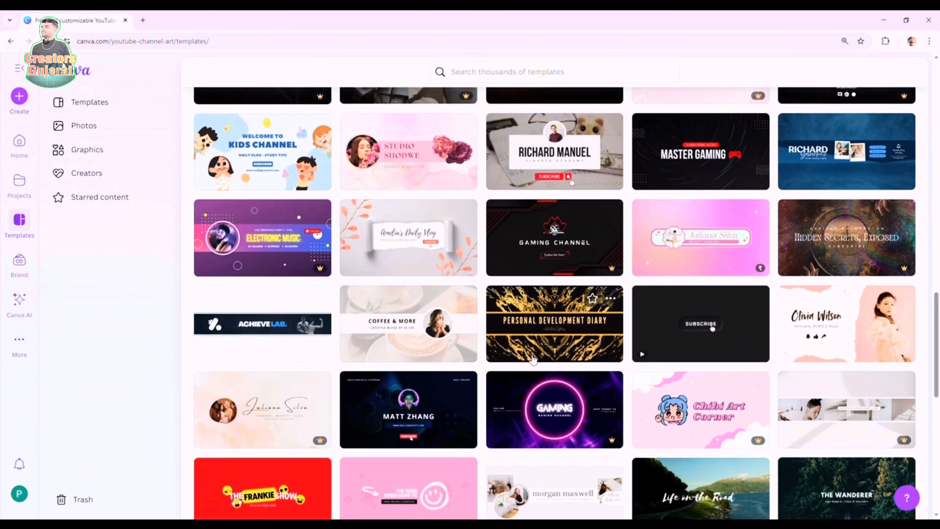
scroll(534, 360, down, 2)
scroll(532, 359, down, 6)
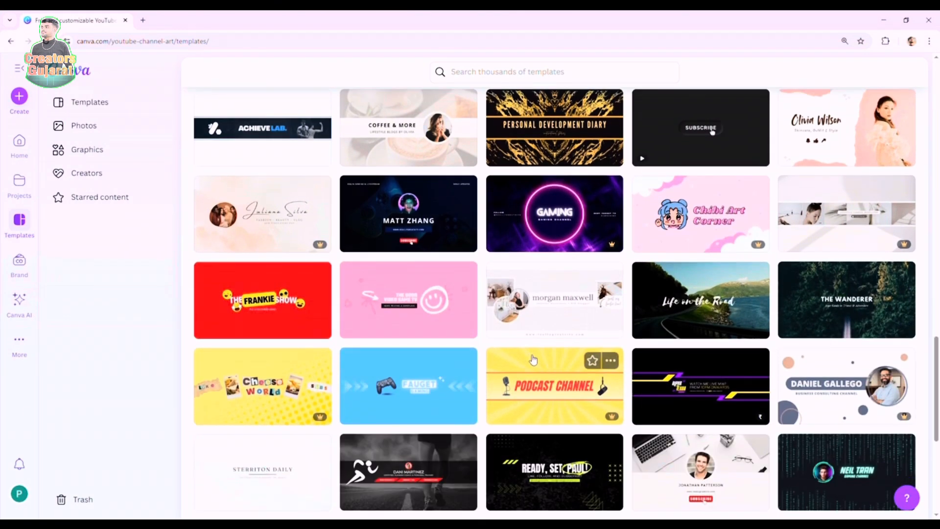
scroll(542, 360, down, 2)
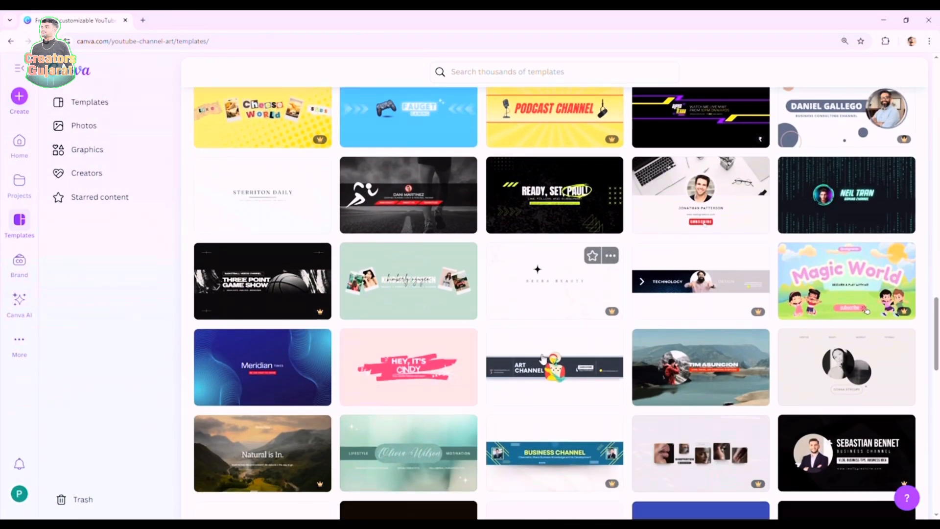
scroll(550, 367, down, 6)
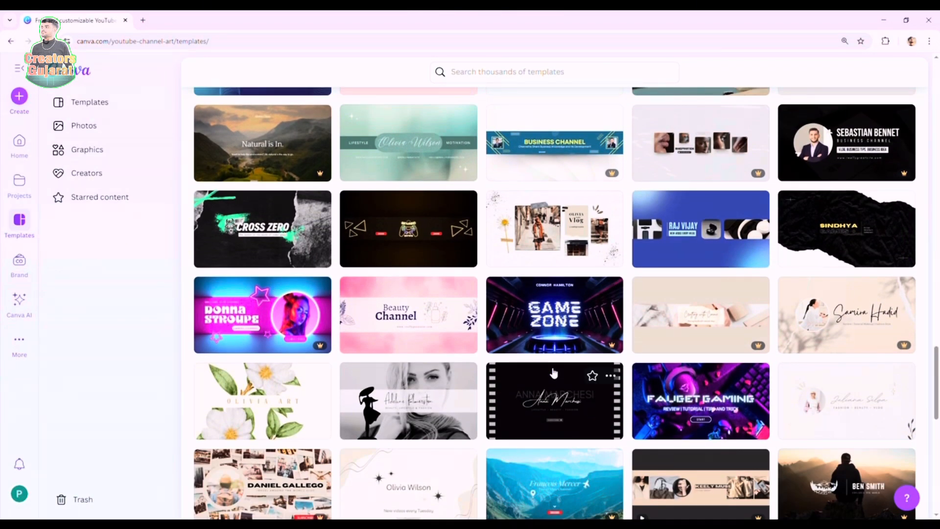
scroll(554, 375, down, 3)
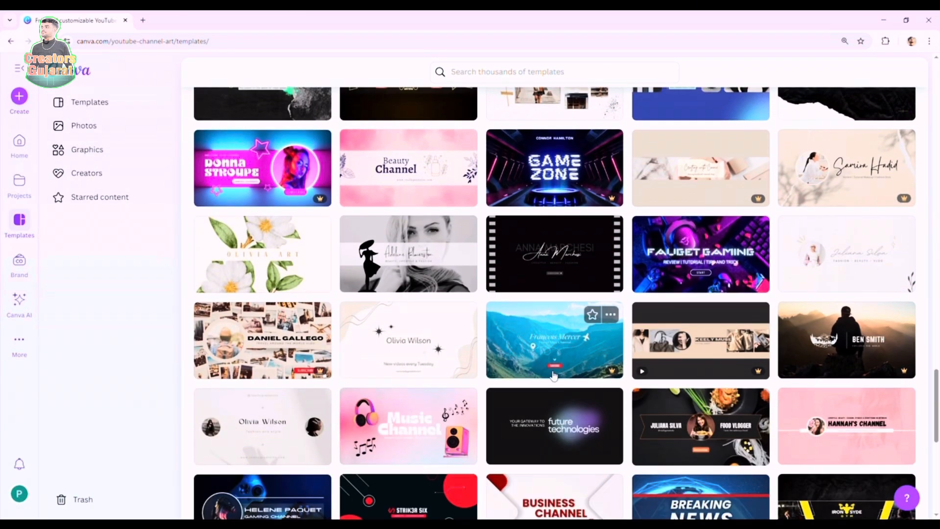
scroll(554, 375, down, 5)
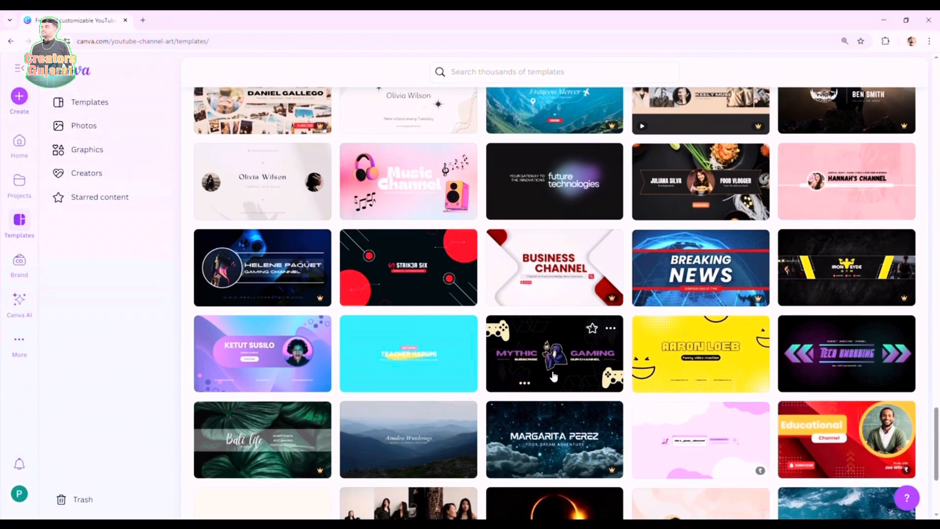
scroll(554, 376, down, 3)
scroll(647, 392, down, 8)
scroll(643, 397, down, 6)
scroll(587, 388, down, 5)
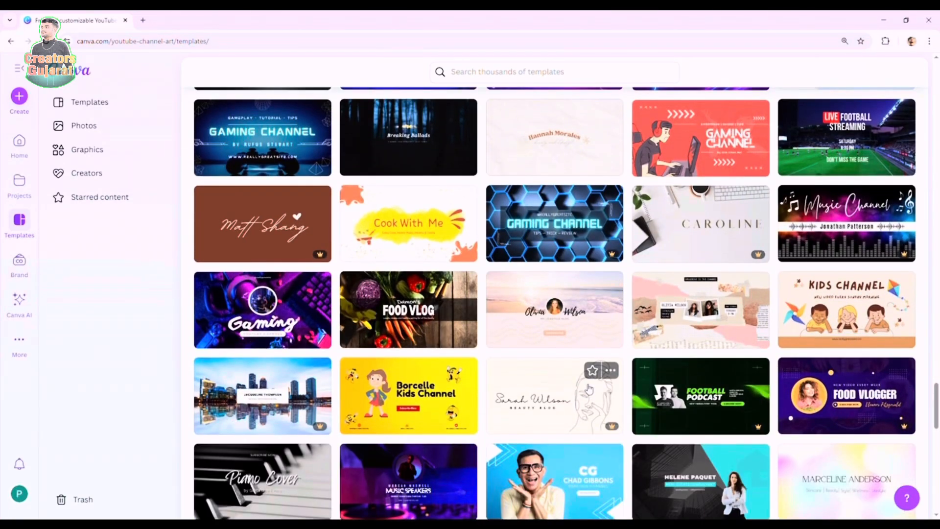
scroll(590, 389, down, 4)
scroll(590, 389, down, 4)
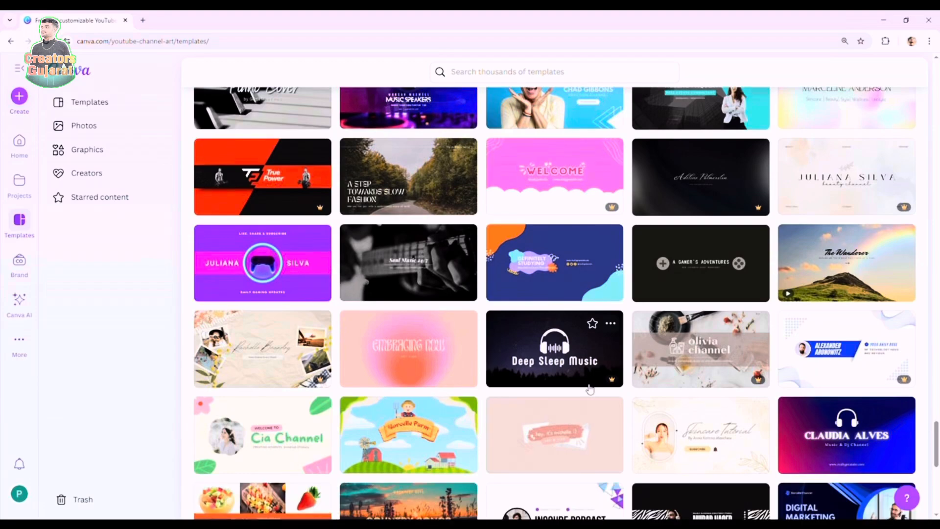
scroll(590, 389, down, 3)
scroll(593, 388, down, 4)
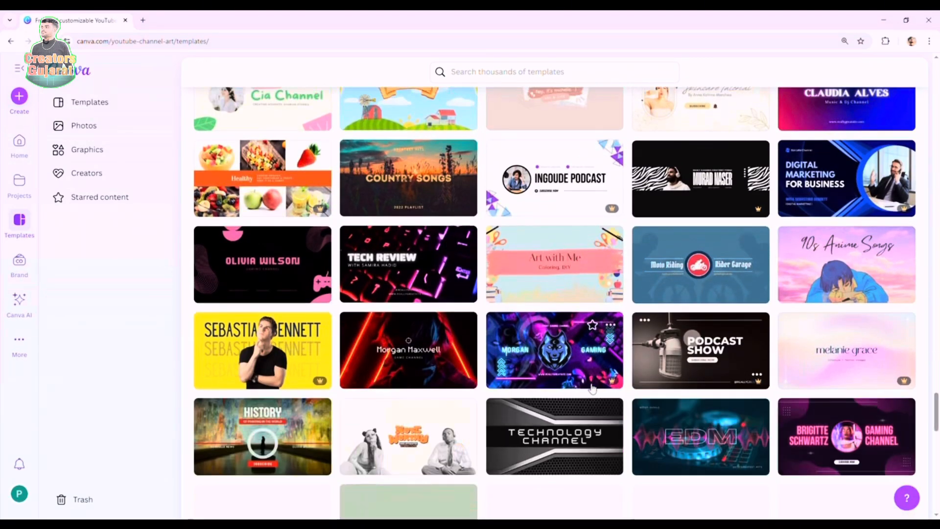
scroll(628, 395, down, 2)
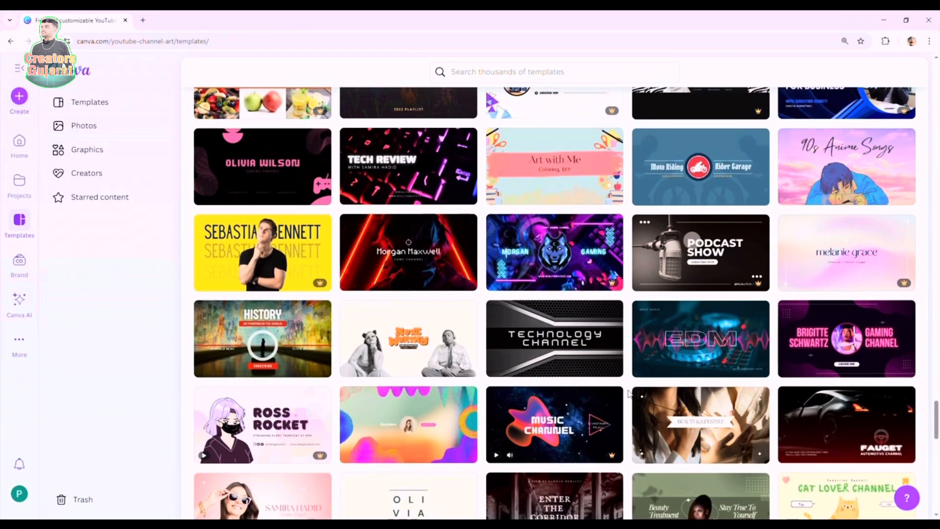
scroll(628, 396, down, 3)
scroll(595, 395, down, 3)
scroll(595, 395, down, 10)
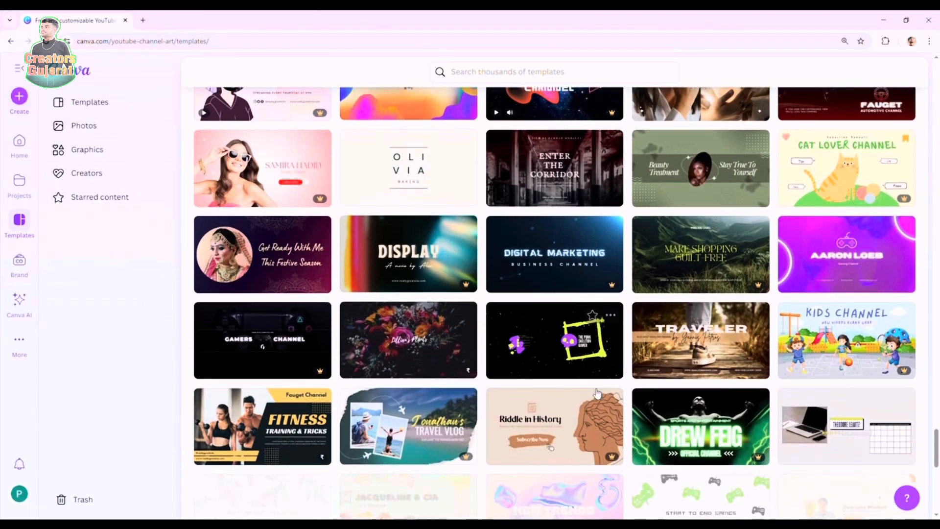
scroll(602, 396, up, 20)
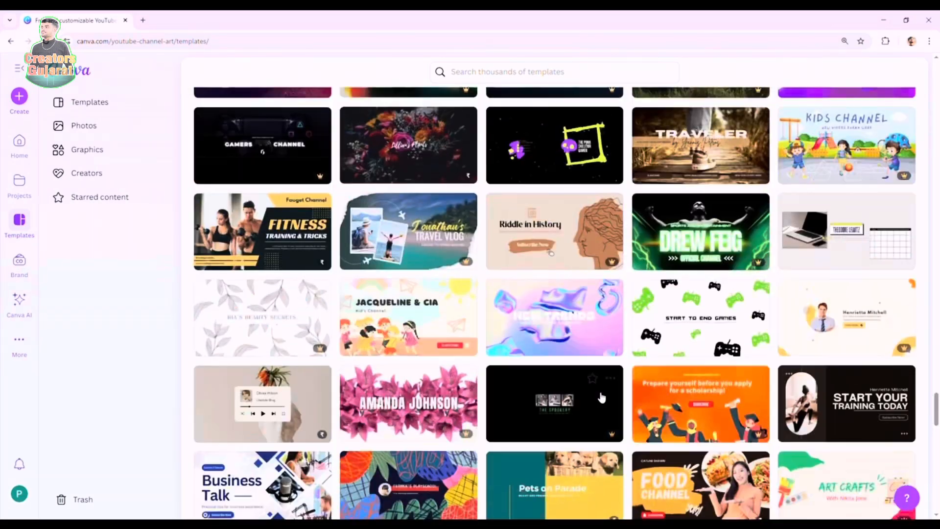
scroll(604, 390, up, 20)
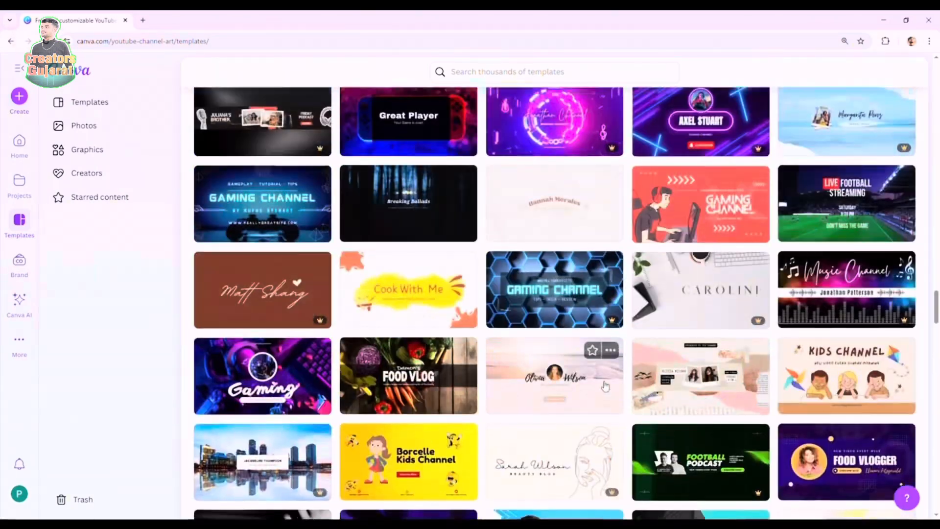
scroll(606, 383, down, 9)
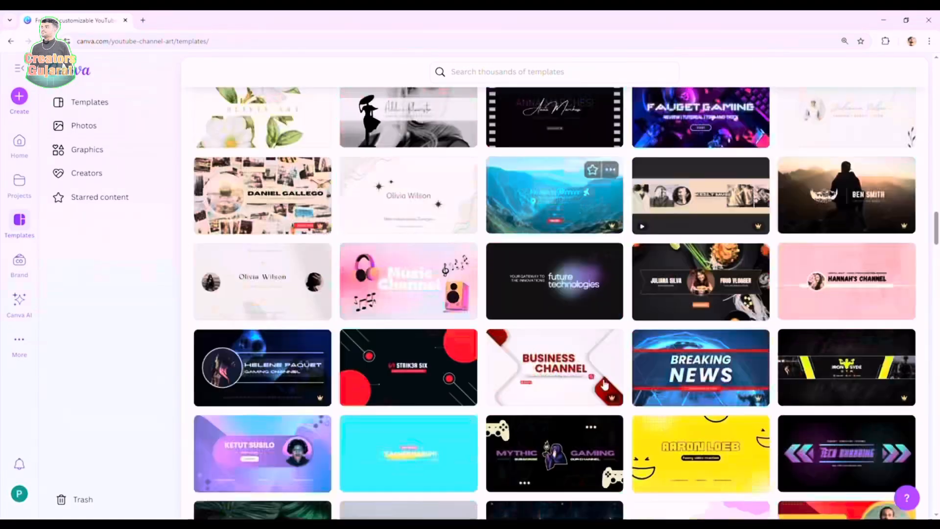
scroll(601, 389, up, 7)
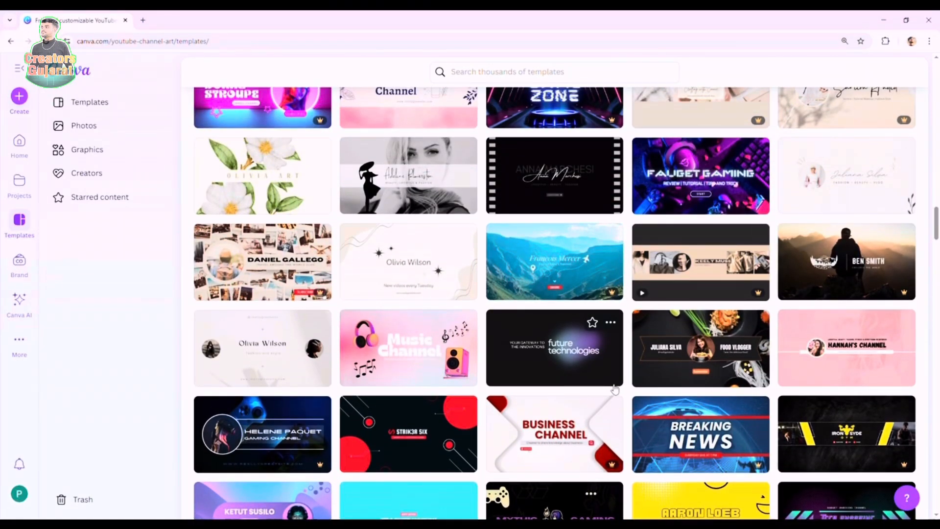
scroll(615, 390, up, 2)
scroll(588, 398, up, 7)
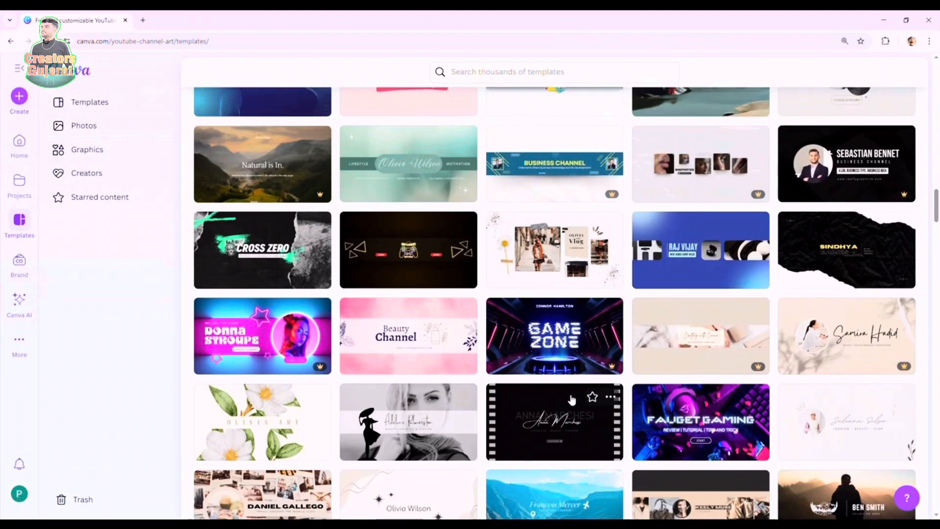
scroll(572, 400, up, 8)
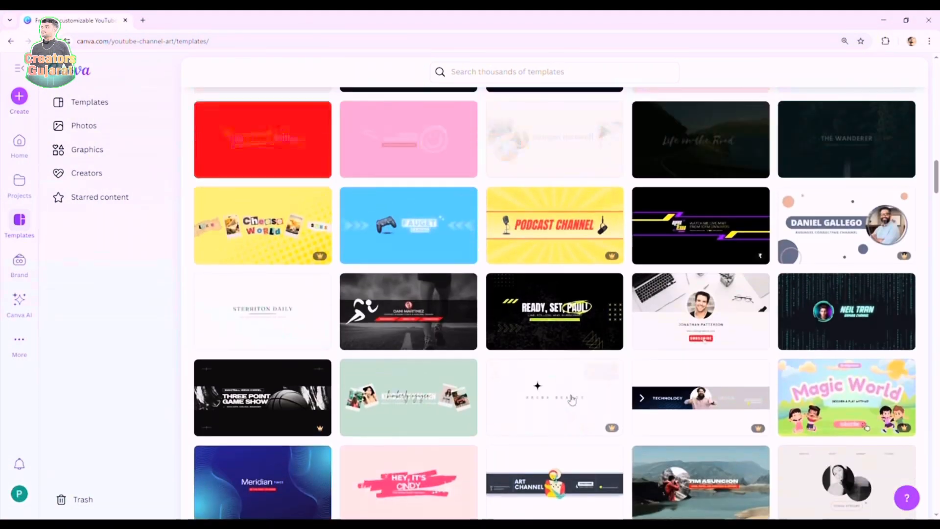
scroll(572, 401, up, 6)
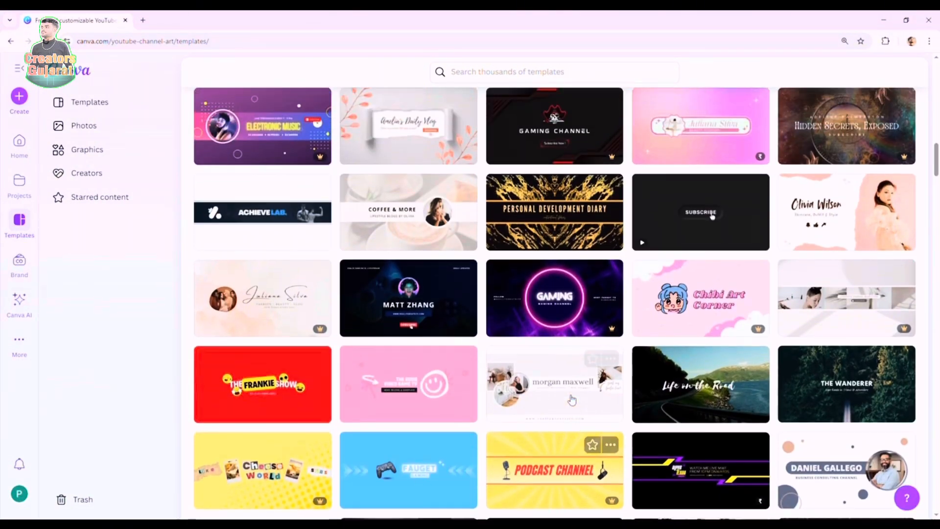
scroll(572, 400, up, 12)
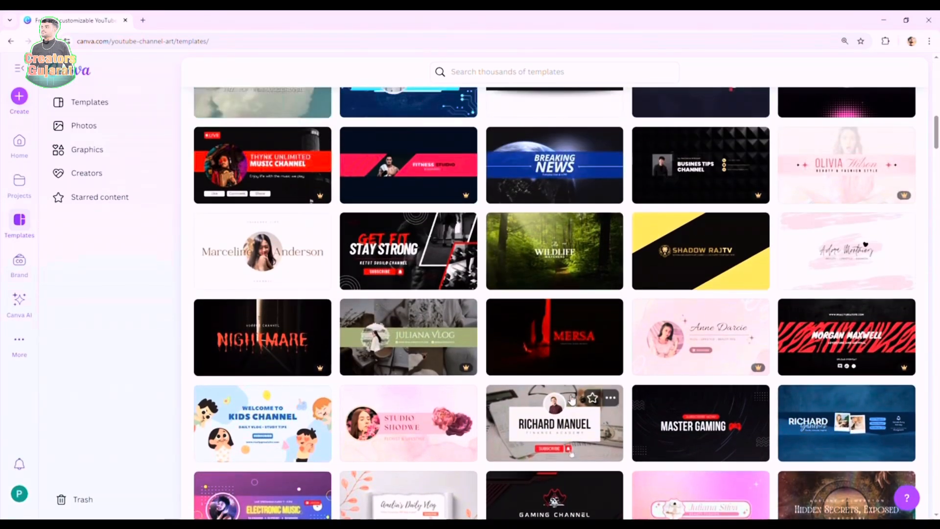
scroll(572, 401, up, 6)
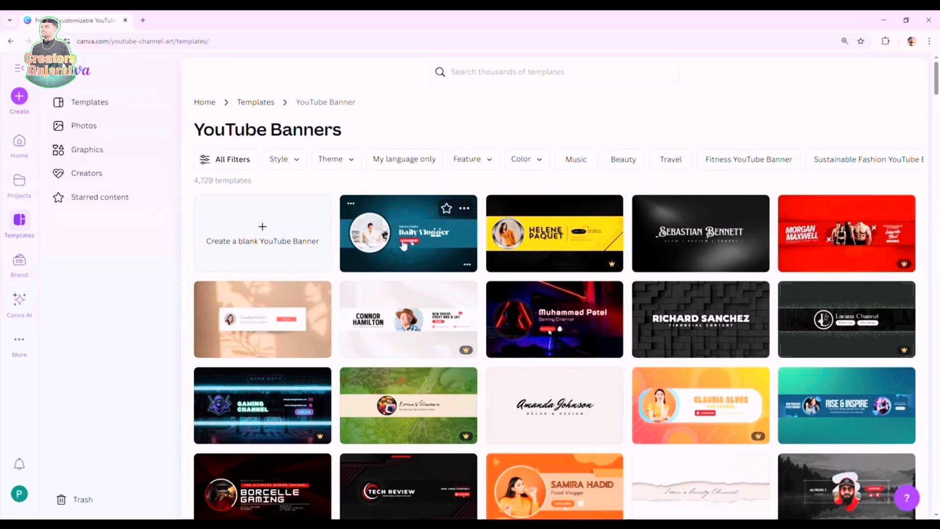
Open the "Blue and White Simple Daily Vlogger YouTube Banner" template for customizing.
click(442, 244)
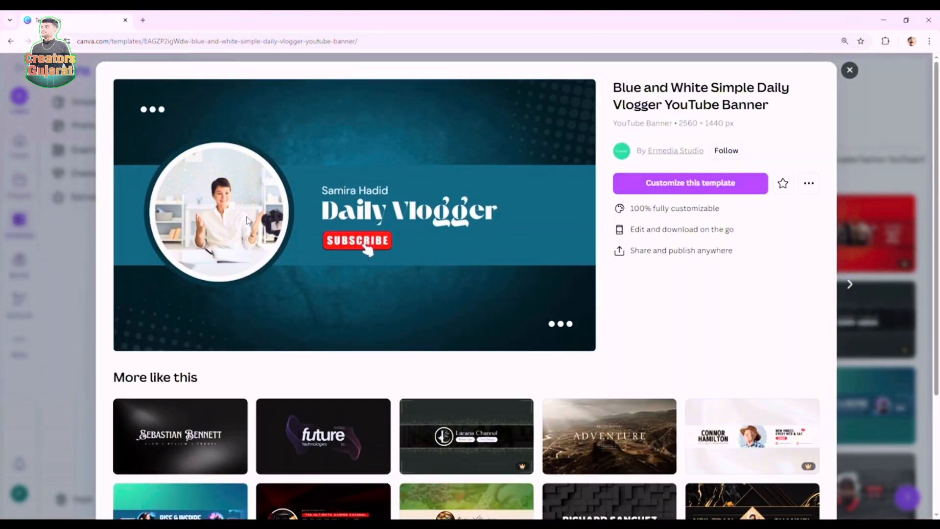
click(708, 185)
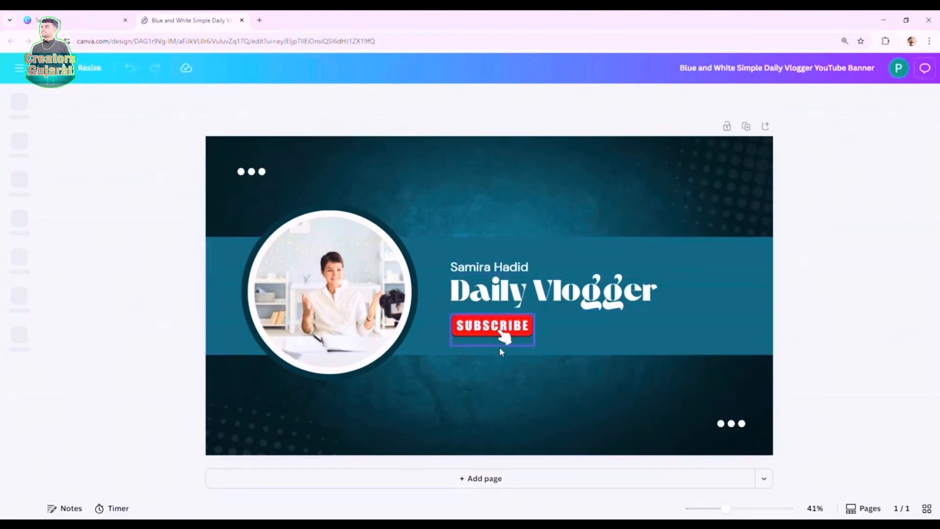
Replace the sample photo in the banner's circular frame with the uploaded round portrait of the woman in the yellow-green shirt.
click(380, 315)
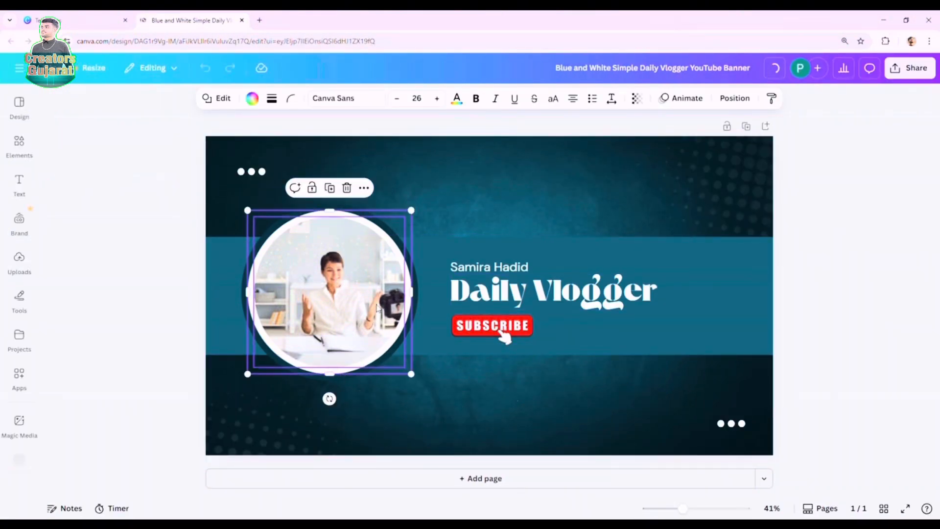
click(33, 153)
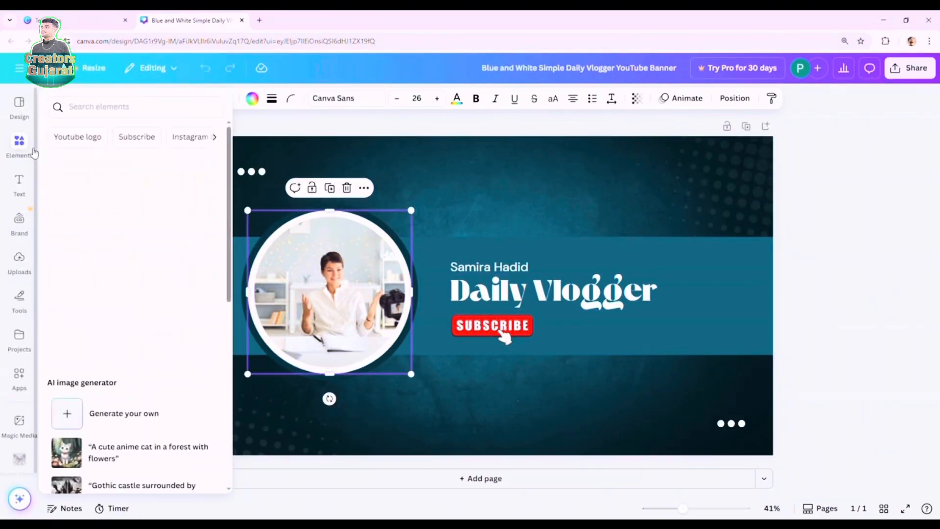
click(20, 260)
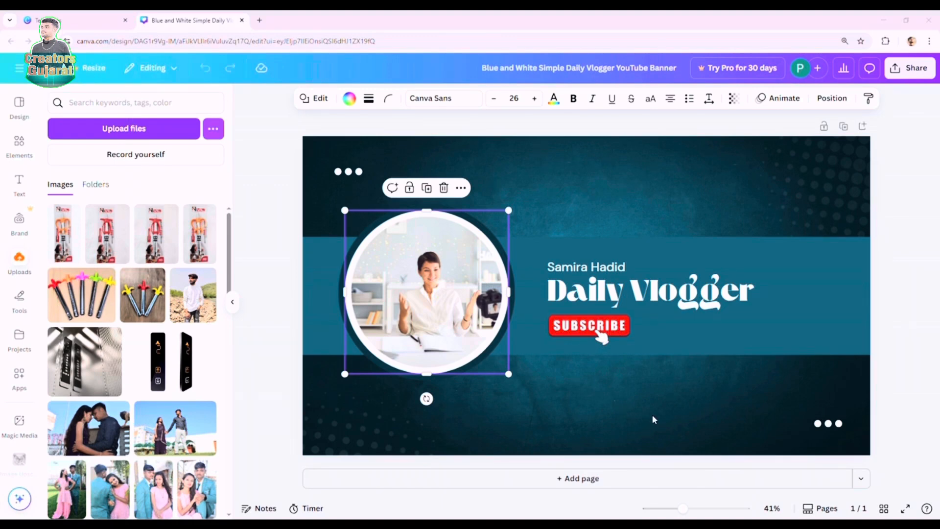
drag(90, 243, 416, 293)
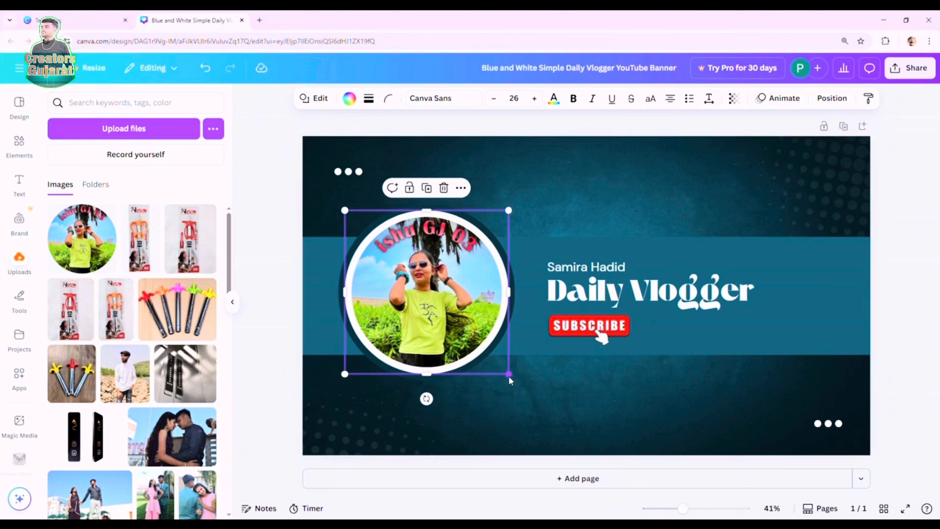
drag(509, 376, 489, 365)
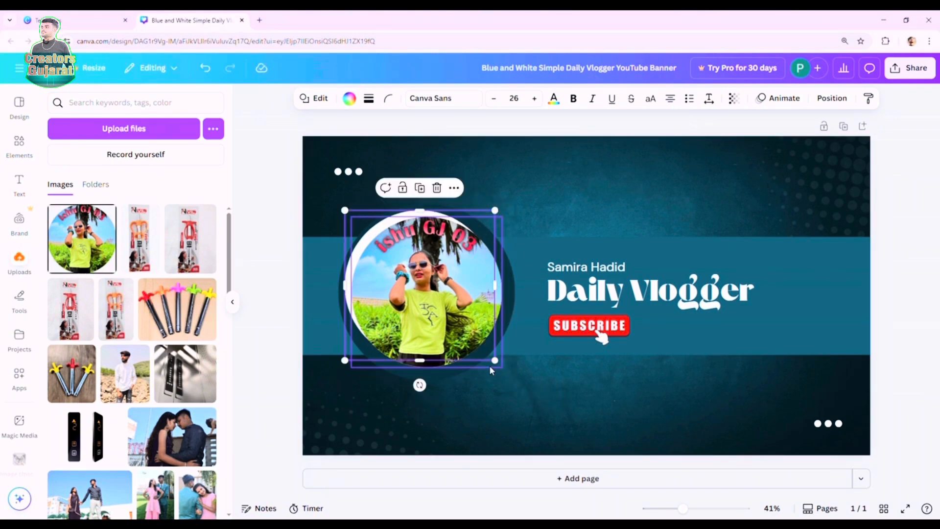
key(ctrl+z)
click(551, 393)
Shrink the round portrait slightly and center it inside the white circle so a wider white border surrounds it.
click(442, 298)
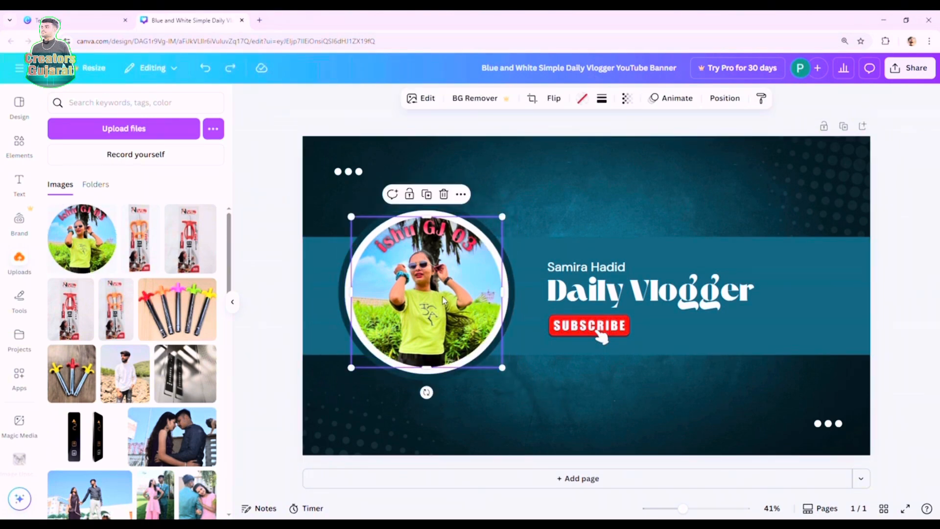
mouse_move(502, 375)
mouse_down()
mouse_move(483, 355)
mouse_move(489, 361)
mouse_up()
drag(426, 304, 443, 314)
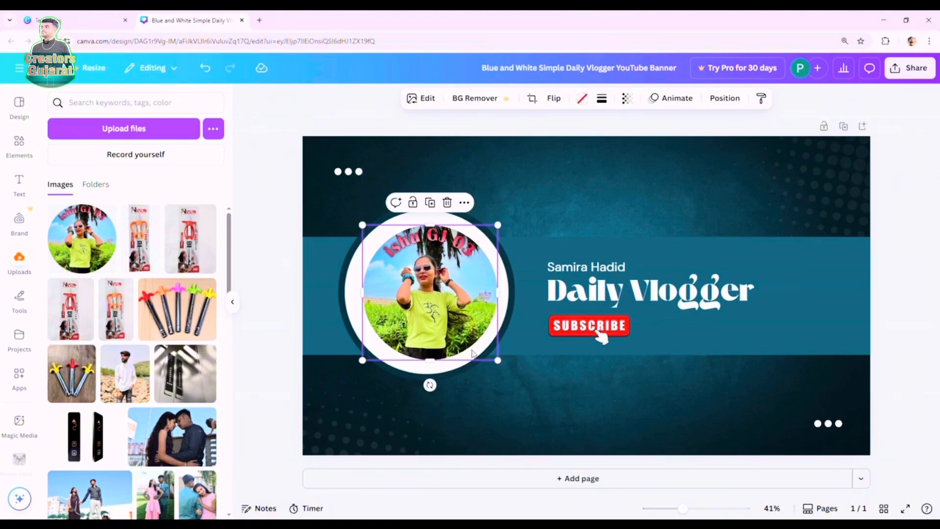
Shrink the round portrait, center it in the white circle, and reduce the white circle to the portrait's size around it.
drag(502, 366, 455, 319)
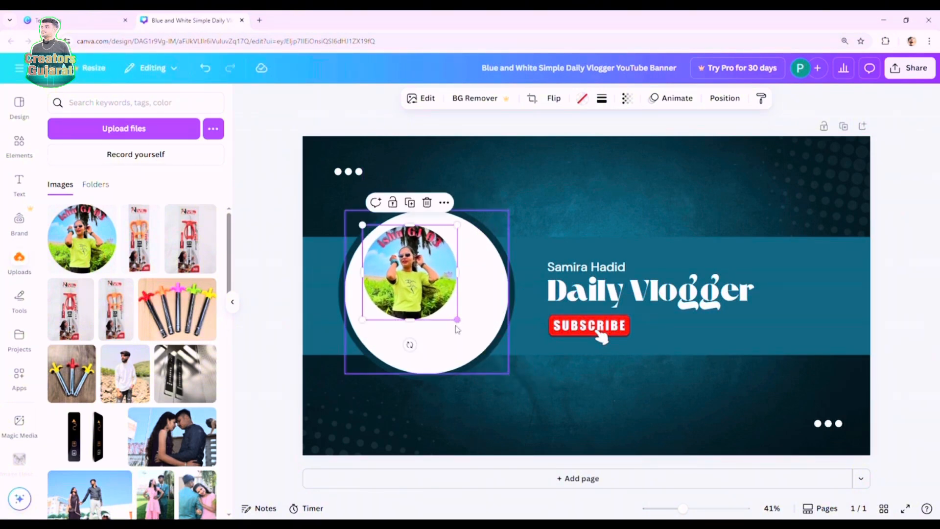
drag(427, 284, 447, 306)
click(457, 364)
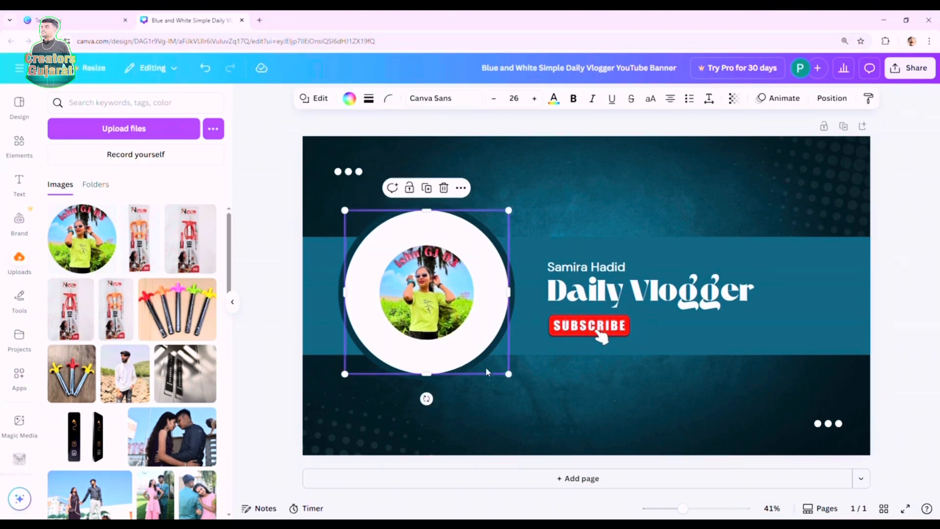
drag(509, 374, 439, 304)
drag(387, 239, 443, 299)
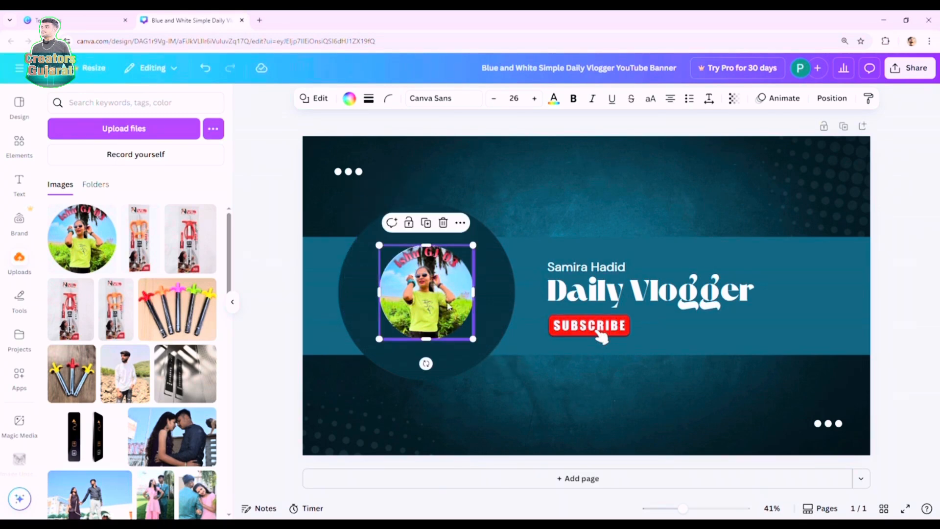
Adjust the sizes and positions of the white circle and portrait to leave a thin, even white border around the photo.
drag(473, 339, 488, 358)
click(466, 338)
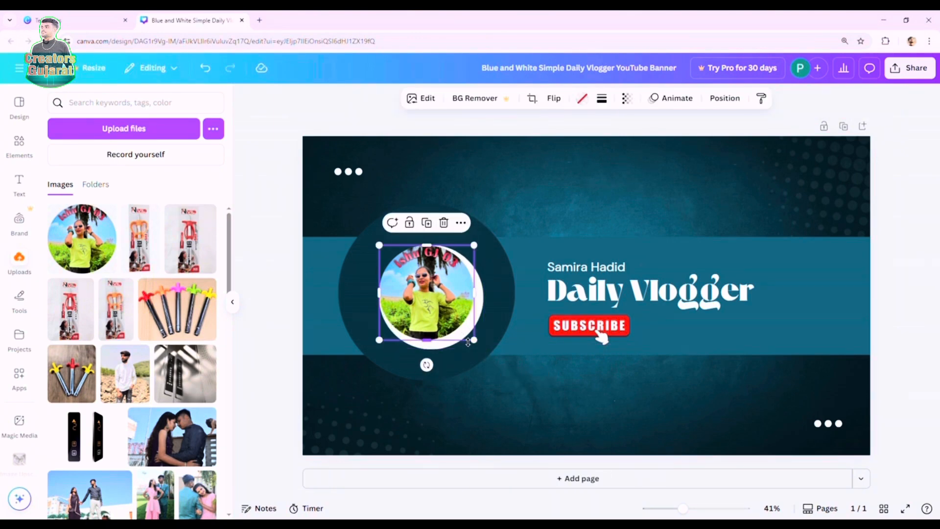
click(441, 349)
drag(449, 351, 479, 345)
drag(403, 245, 407, 247)
click(430, 326)
drag(475, 340, 479, 344)
drag(453, 321, 450, 319)
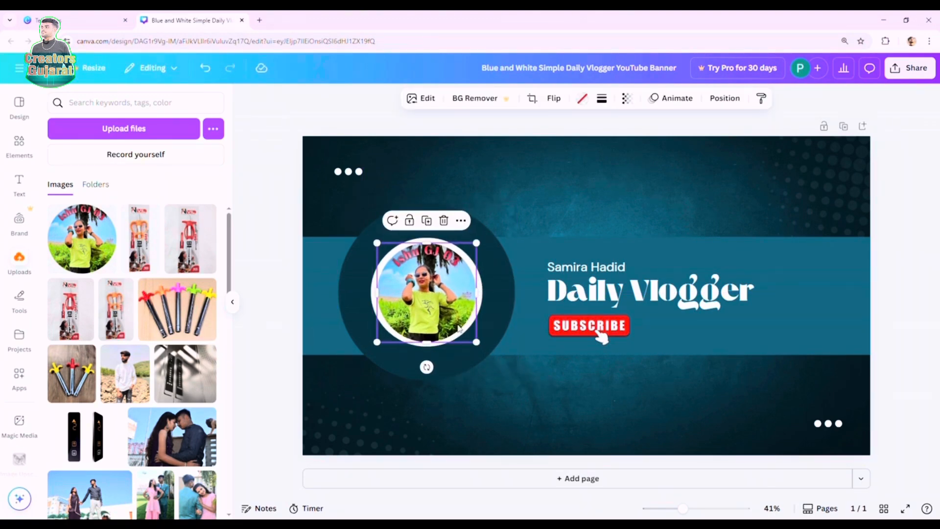
Shrink the dark teal circle and center it behind the portrait as a thin outer ring around the white border.
click(467, 369)
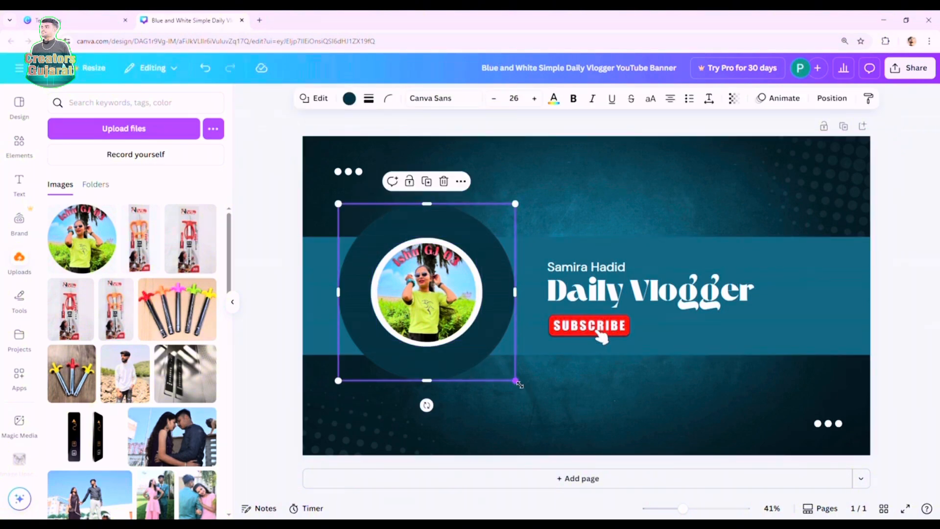
drag(520, 388, 477, 345)
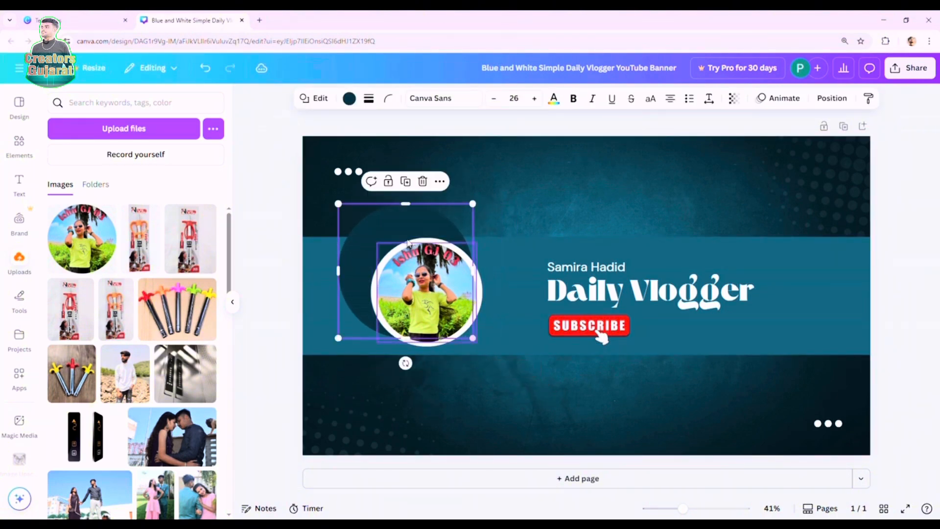
drag(399, 224, 421, 248)
drag(495, 363, 477, 345)
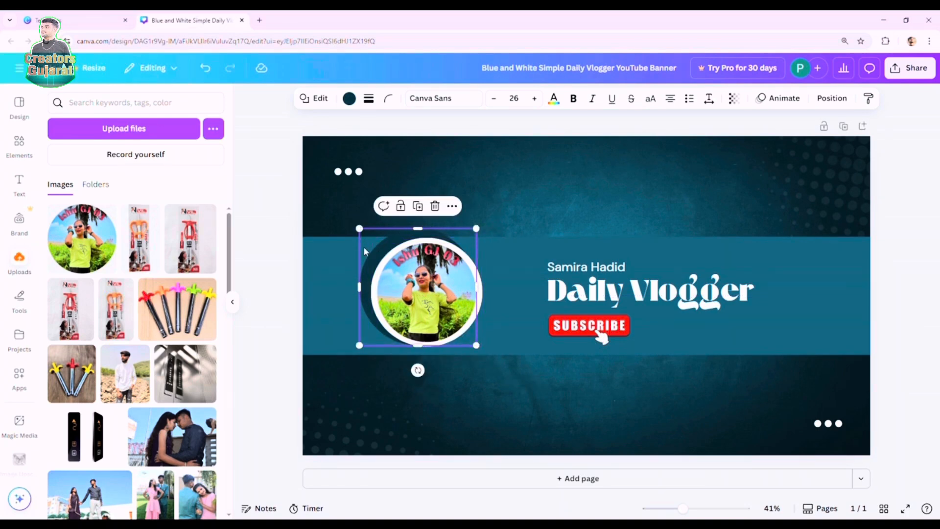
drag(368, 281, 377, 287)
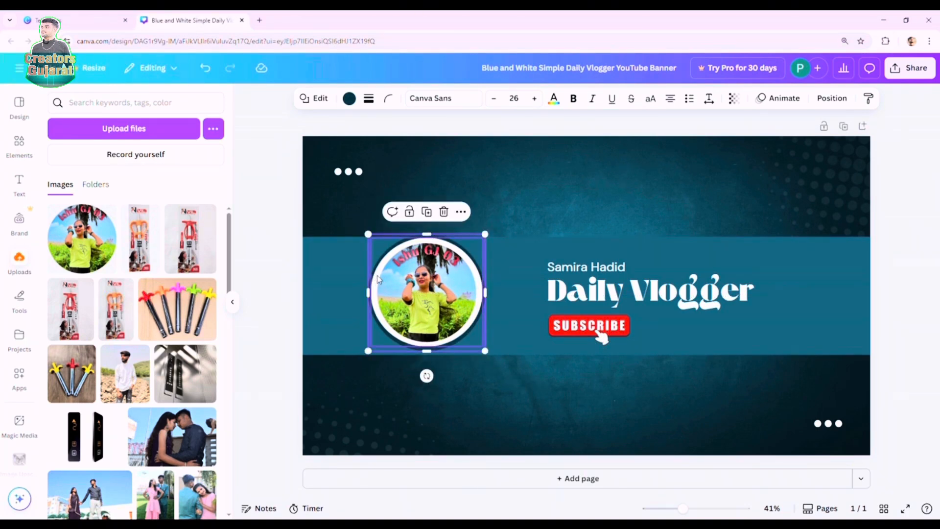
click(545, 388)
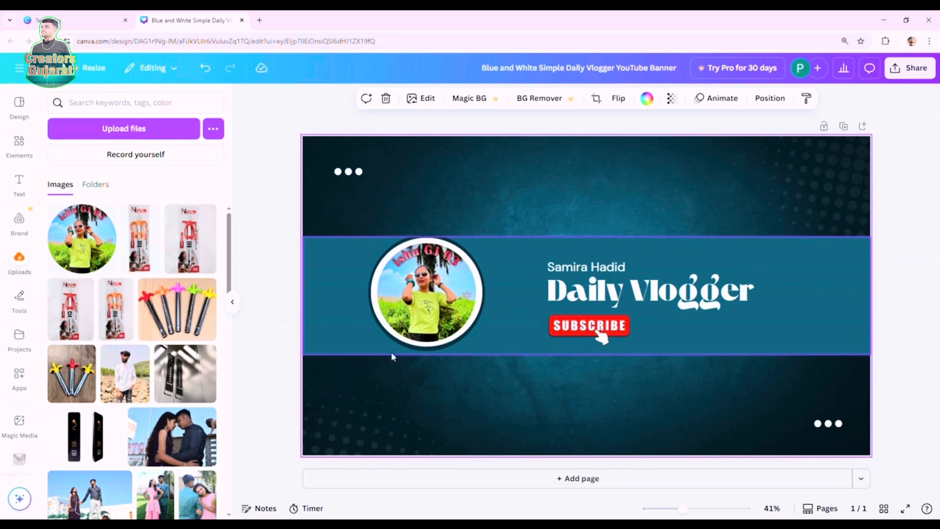
Recolor the horizontal band behind the channel text with the black-to-blue linear gradient #000000, #3533cd.
click(350, 353)
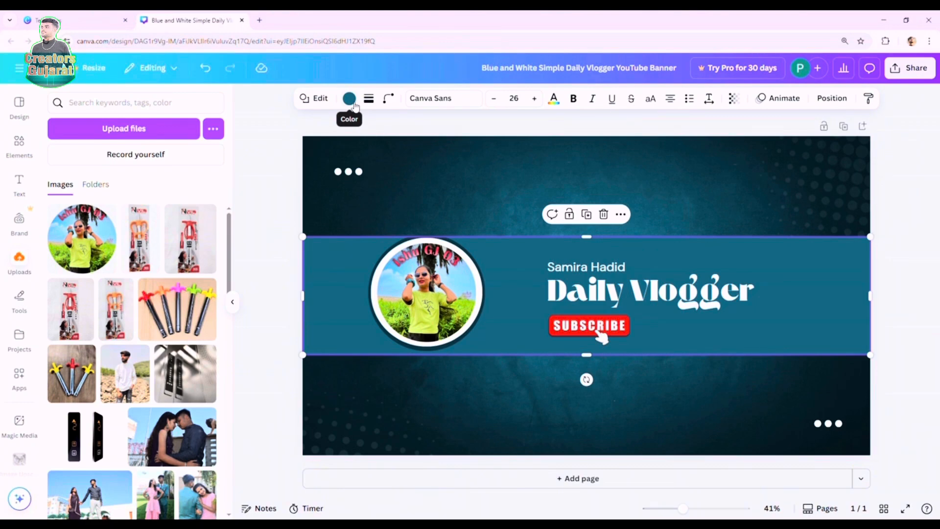
click(19, 143)
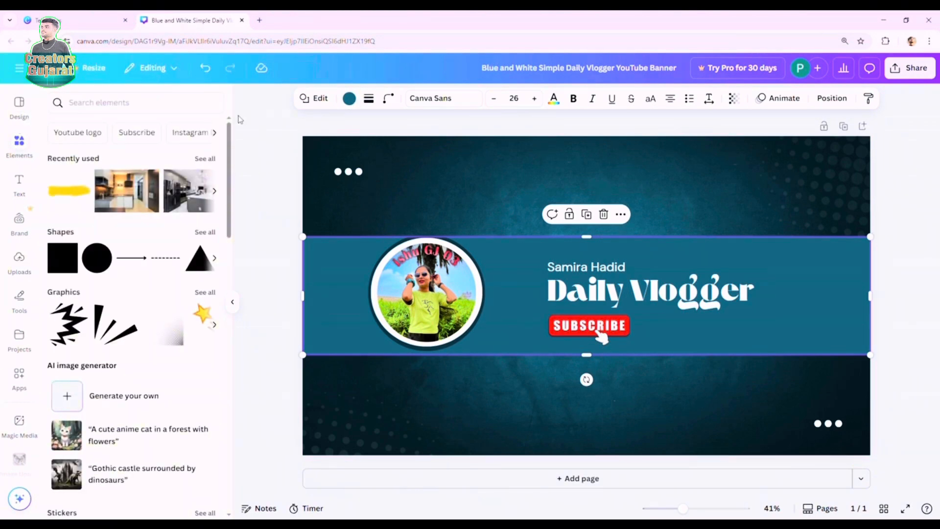
click(233, 302)
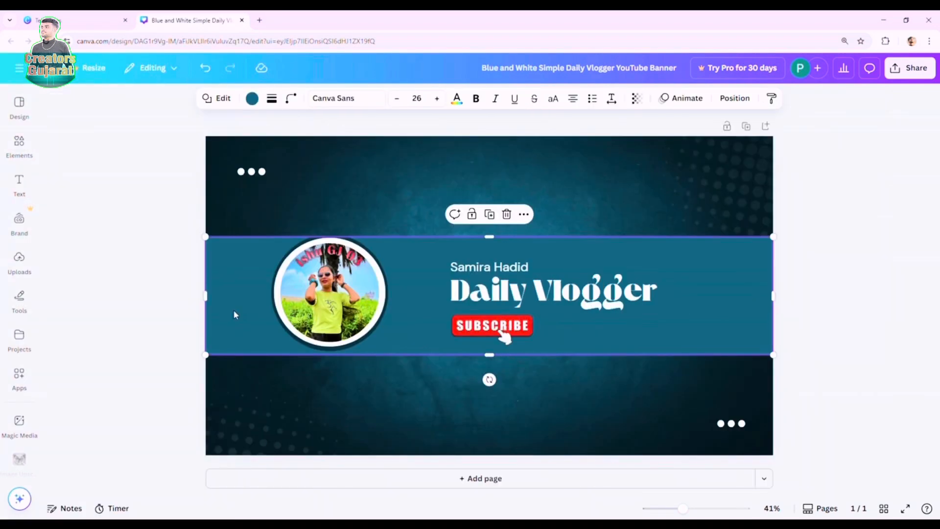
click(252, 98)
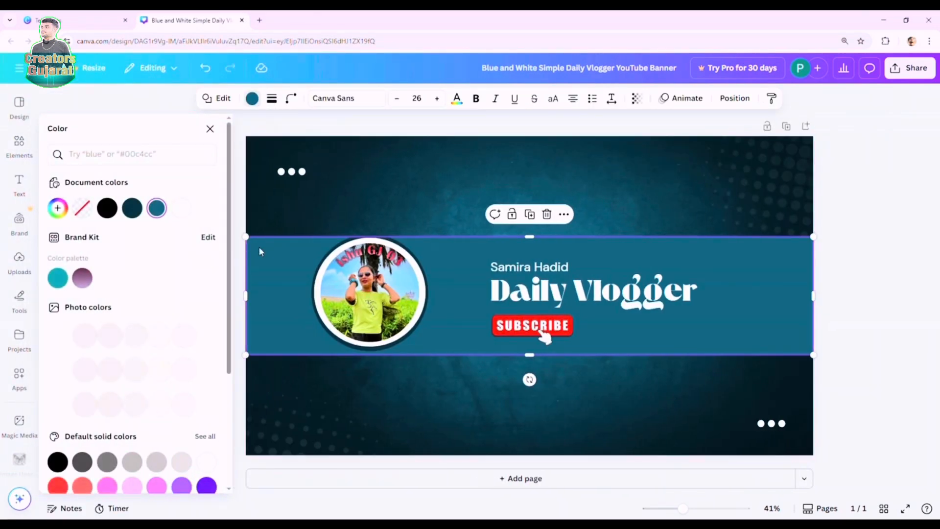
click(191, 211)
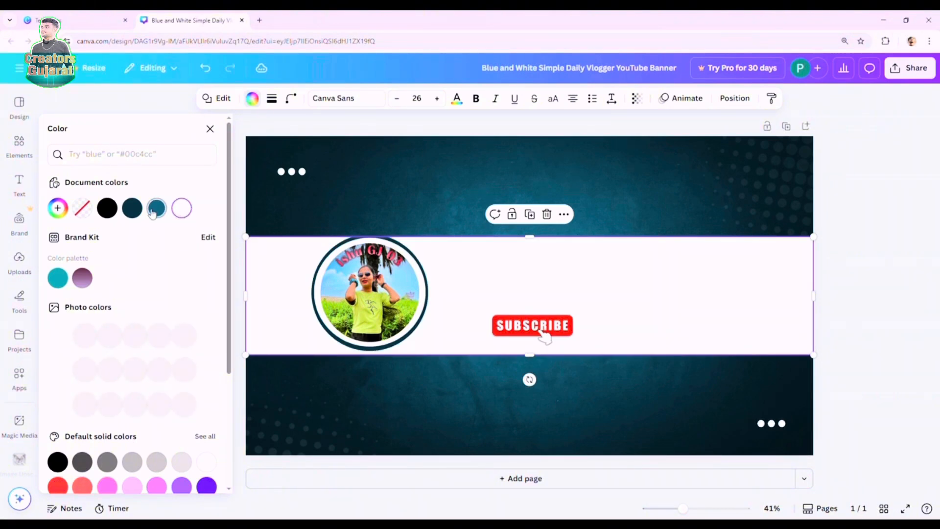
click(157, 208)
click(132, 208)
click(82, 279)
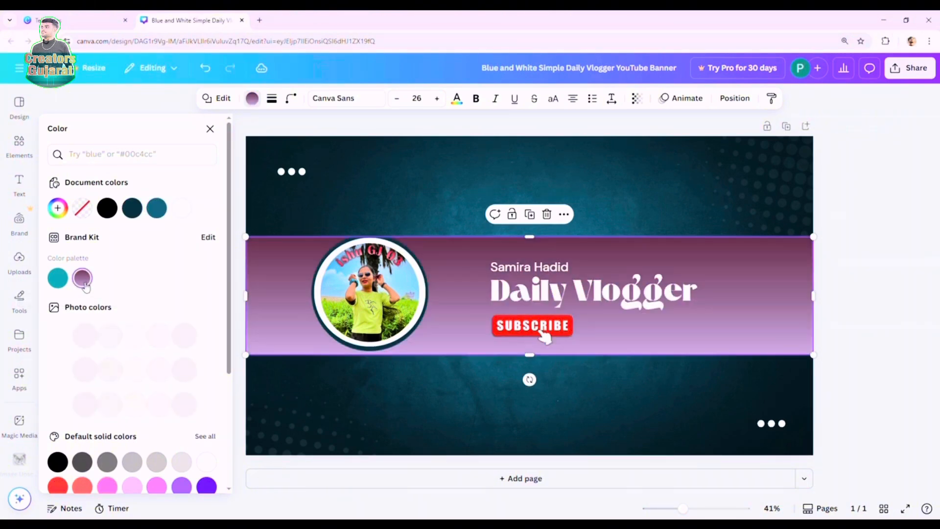
scroll(96, 338, down, 3)
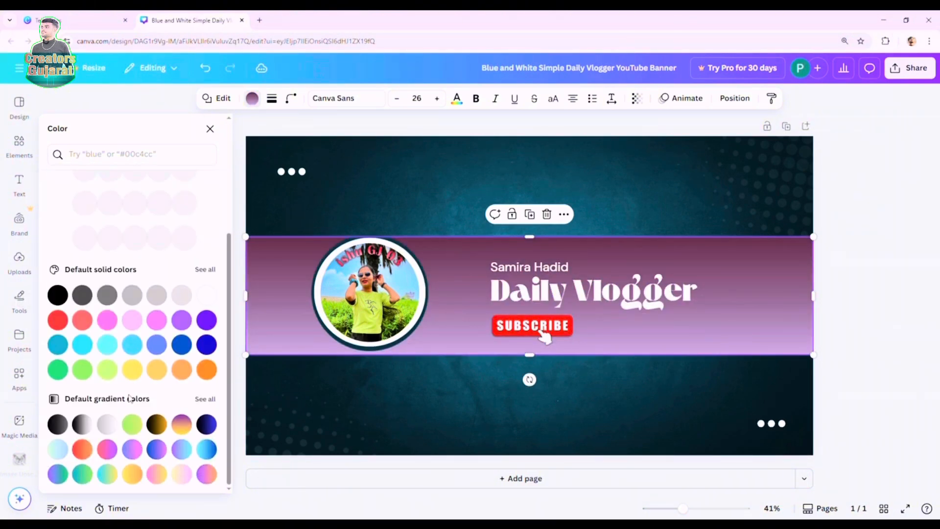
click(157, 474)
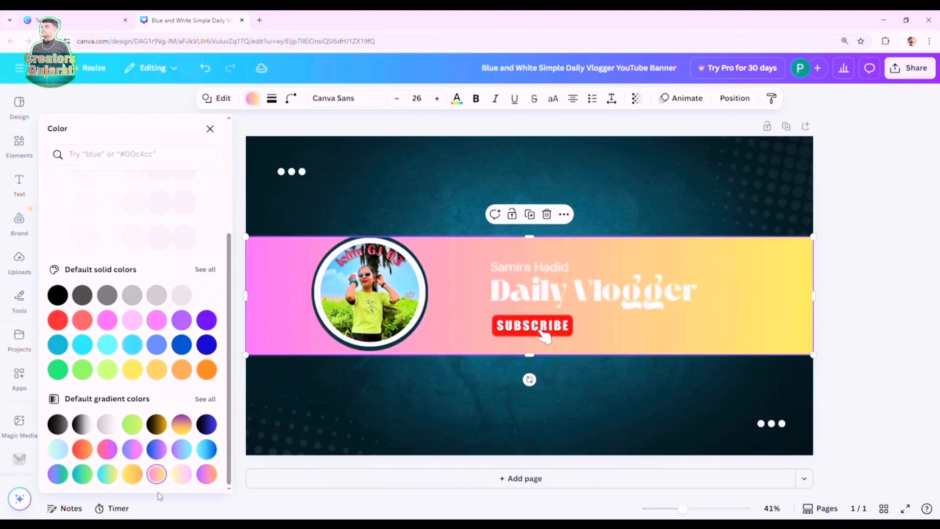
click(207, 449)
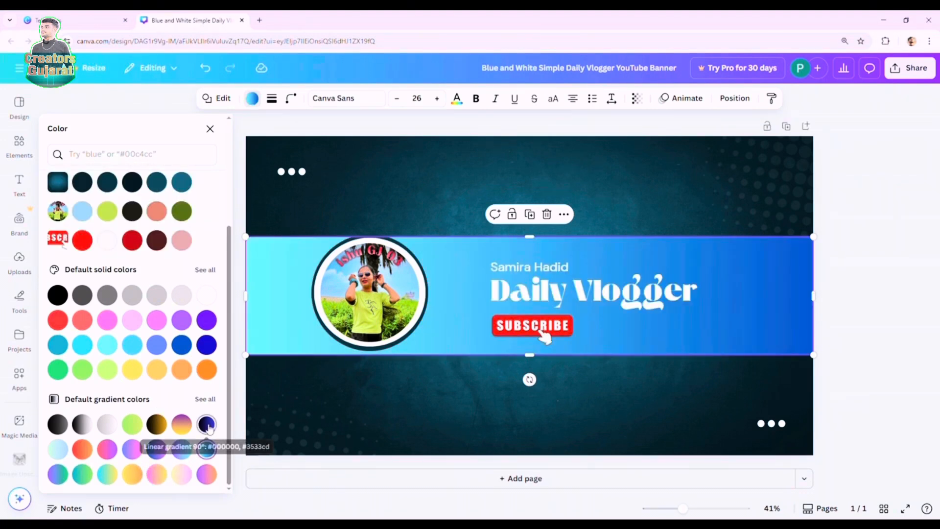
click(207, 425)
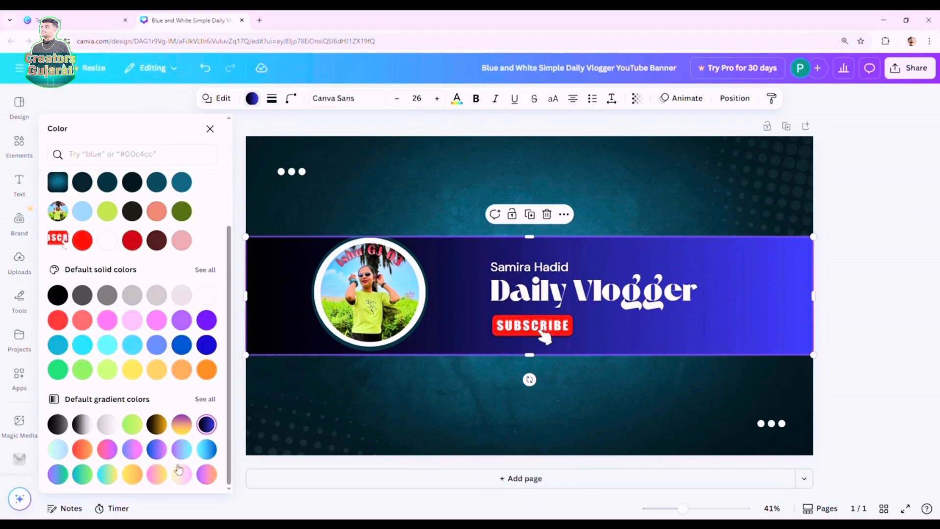
drag(305, 204, 439, 392)
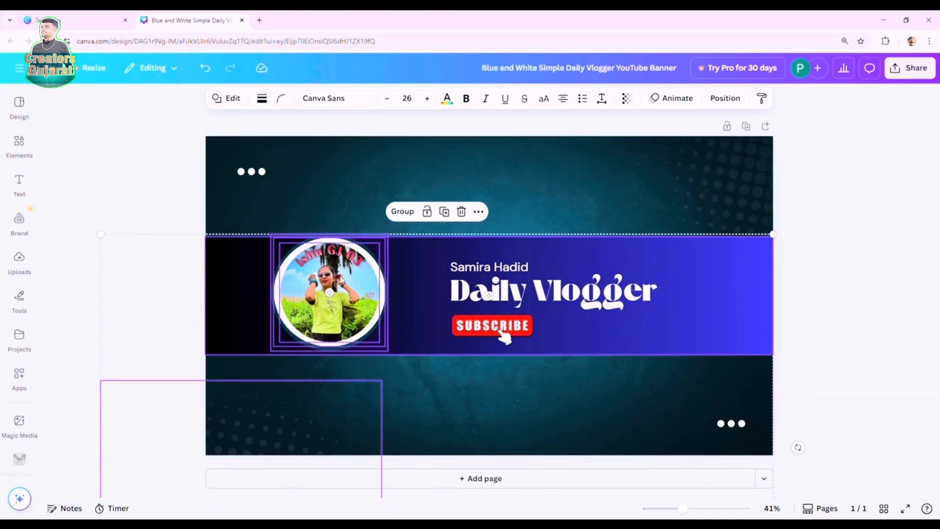
click(269, 234)
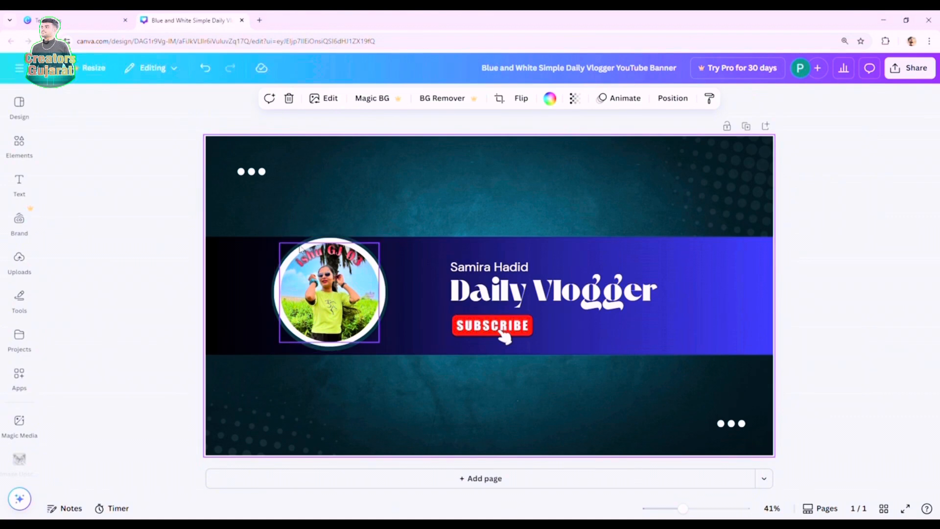
click(319, 247)
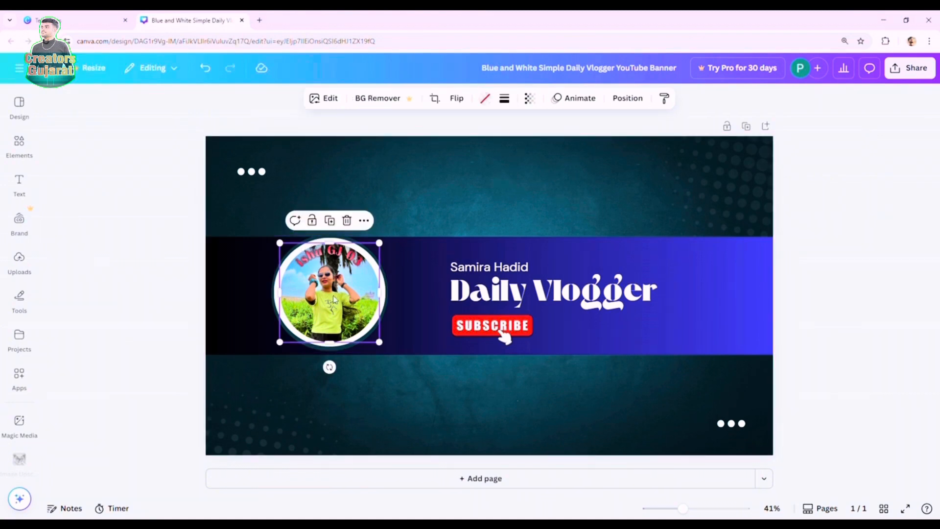
Lock the gradient band in place behind the portrait and channel text.
click(236, 330)
right_click(228, 332)
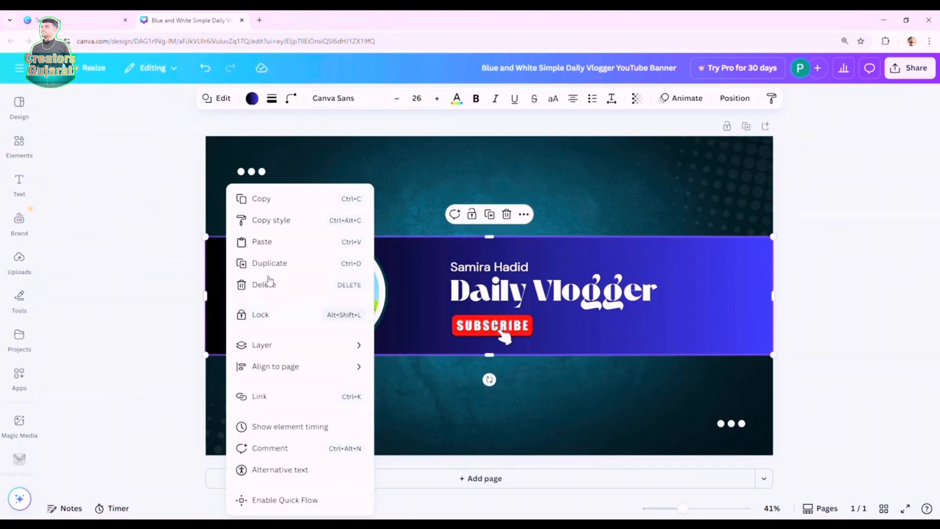
click(274, 318)
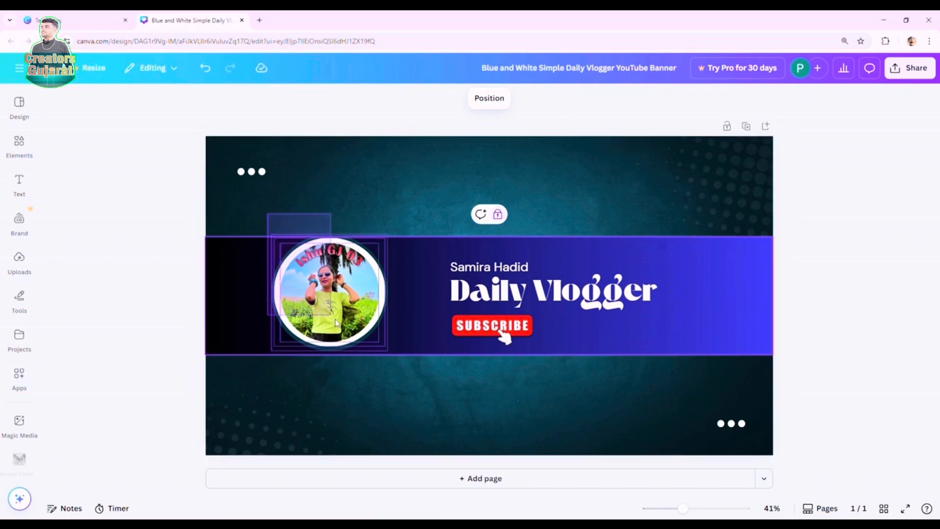
Group the round portrait with its white and dark circles, and scale the group down inside the band.
click(390, 374)
key(ctrl+g)
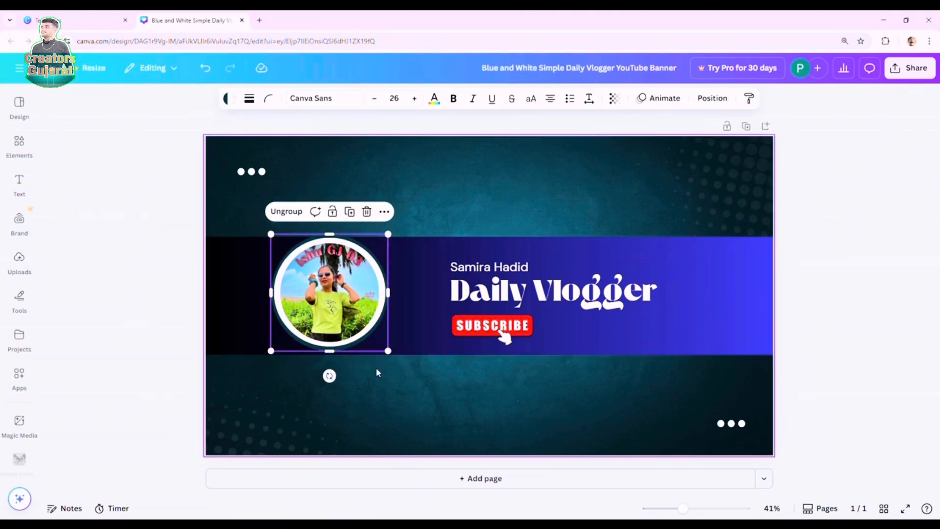
mouse_move(336, 290)
mouse_down()
mouse_move(335, 302)
mouse_move(336, 293)
mouse_up()
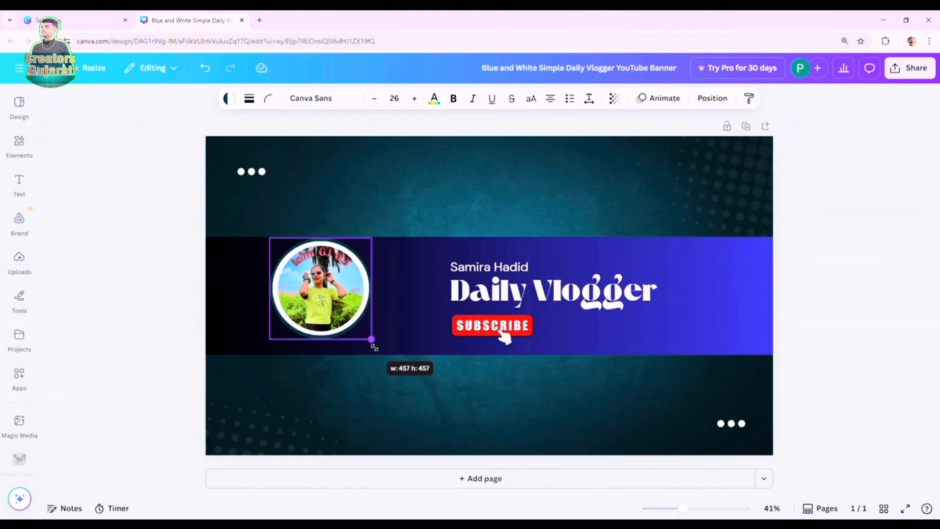
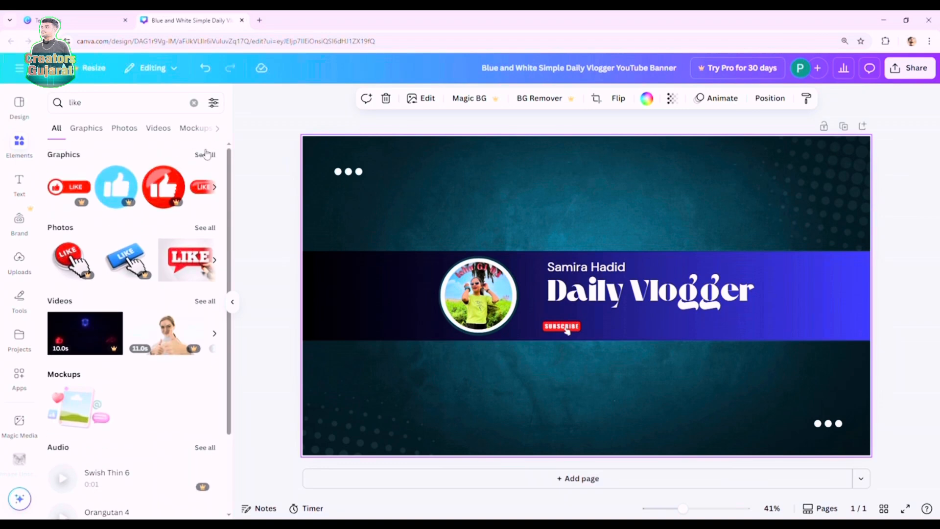
Look through the full set of graphics found for "like" for an icon that suits the banner.
click(211, 163)
scroll(142, 237, down, 2)
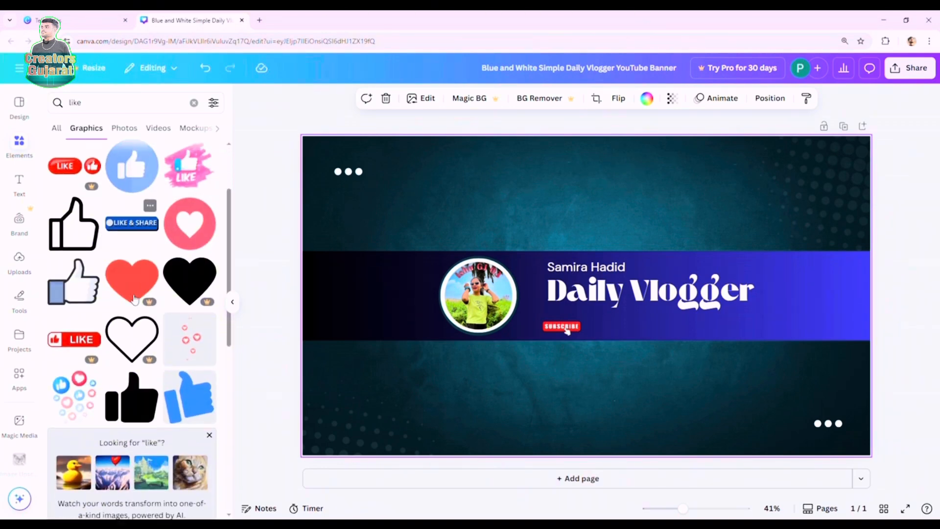
scroll(63, 256, down, 1)
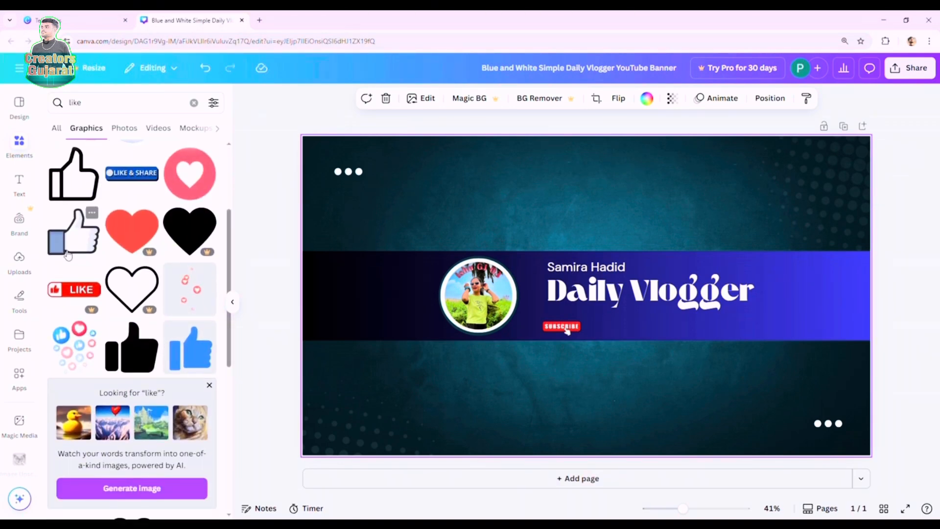
scroll(90, 313, down, 4)
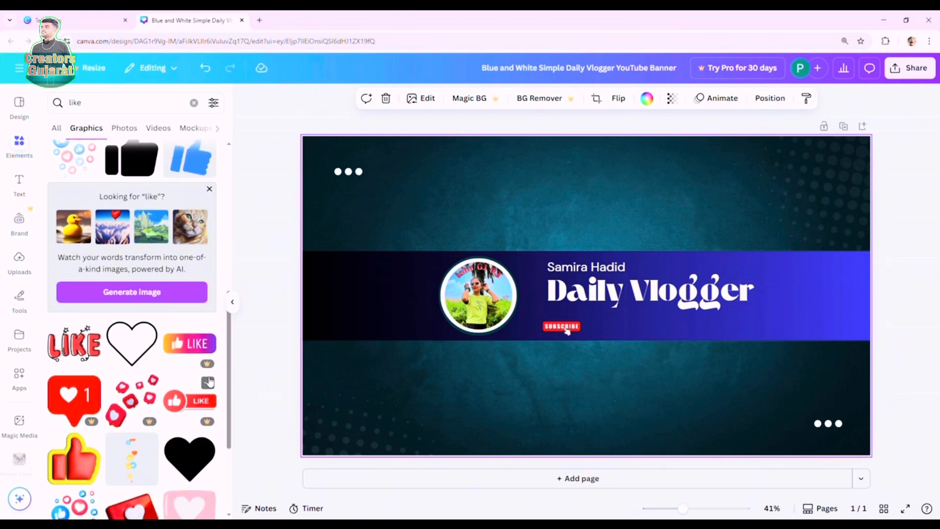
scroll(171, 342, down, 1)
scroll(57, 298, down, 4)
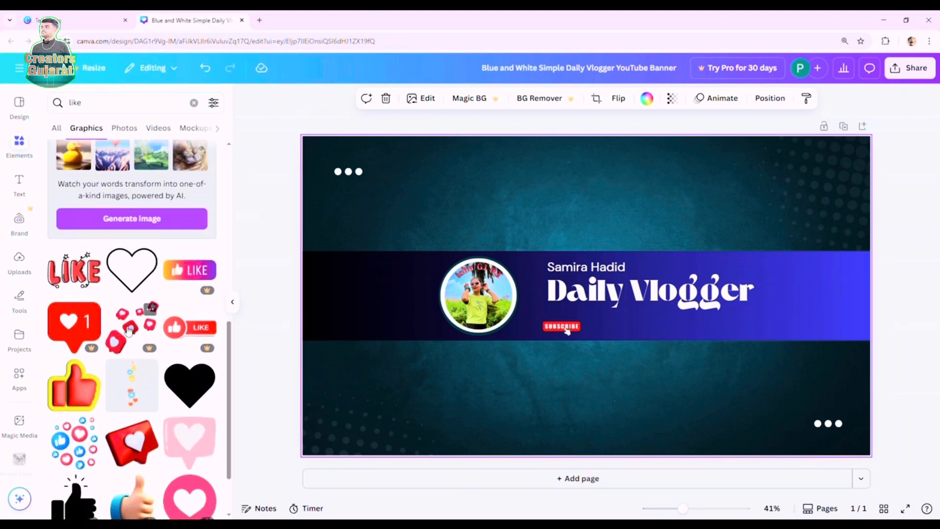
scroll(175, 339, down, 10)
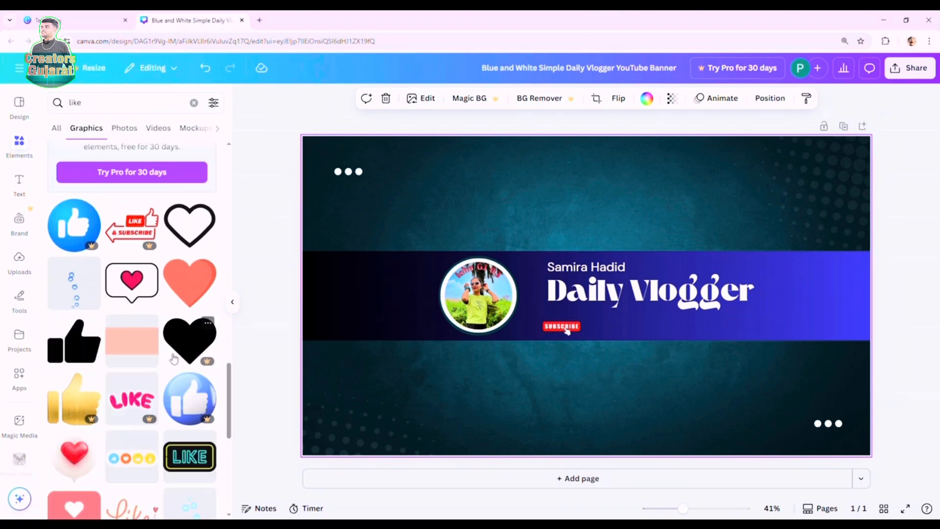
scroll(163, 356, down, 7)
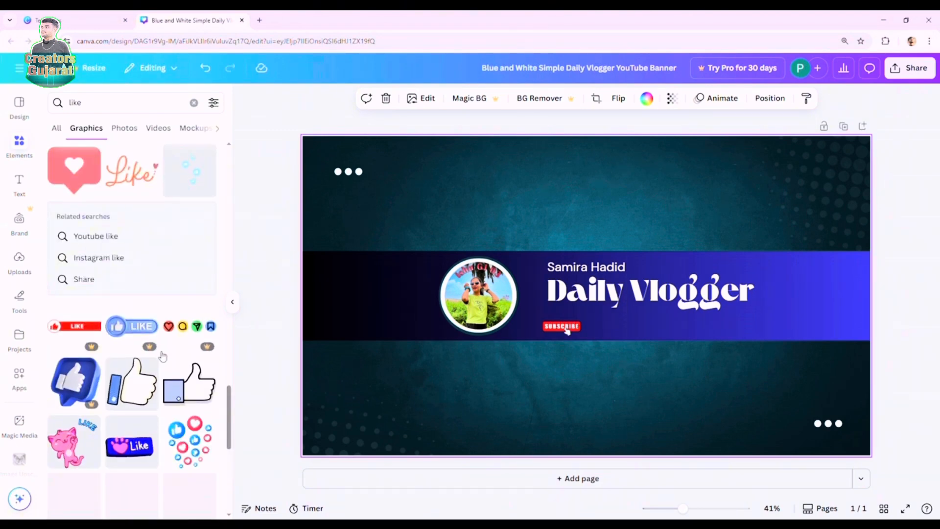
scroll(153, 348, down, 4)
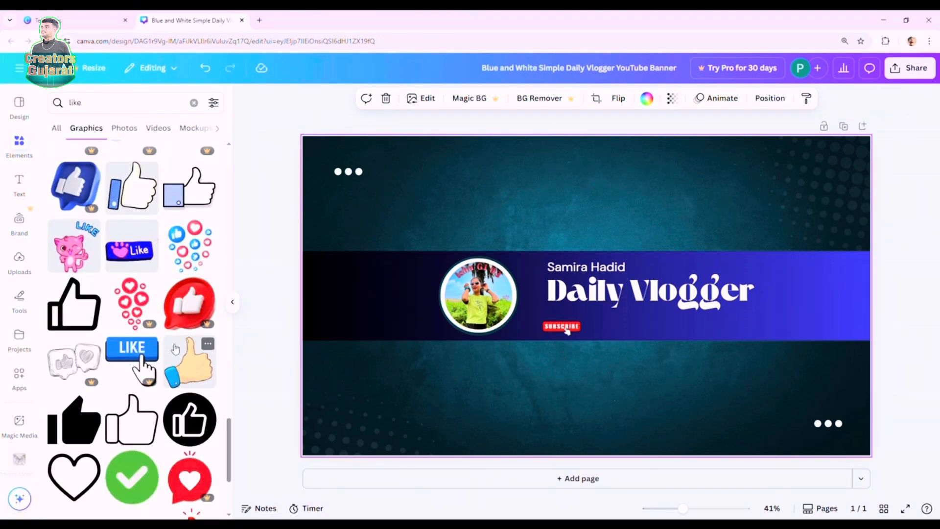
scroll(175, 348, down, 2)
scroll(147, 204, down, 2)
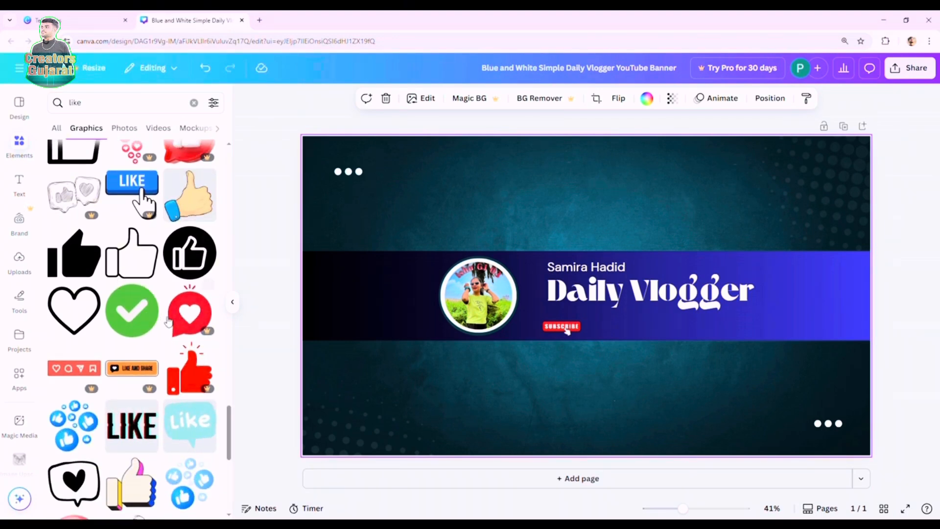
scroll(159, 343, down, 3)
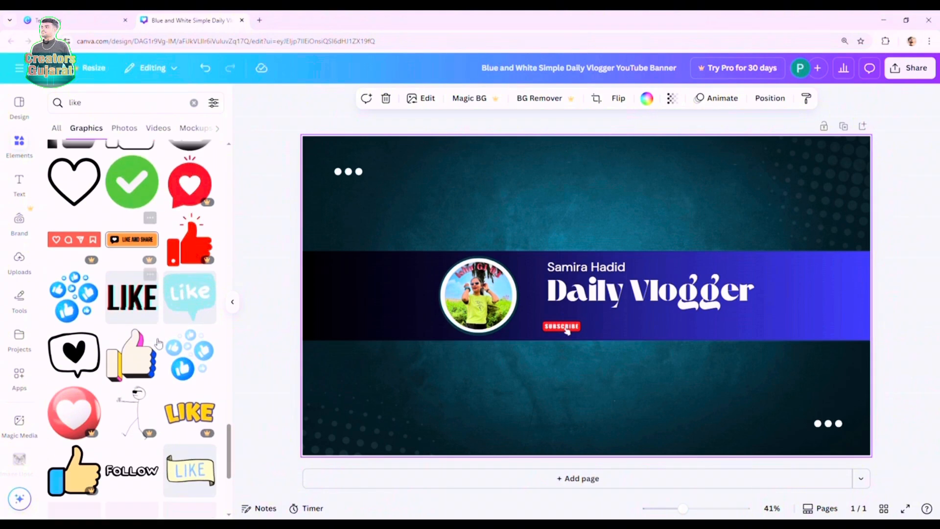
scroll(159, 343, down, 3)
scroll(159, 343, down, 8)
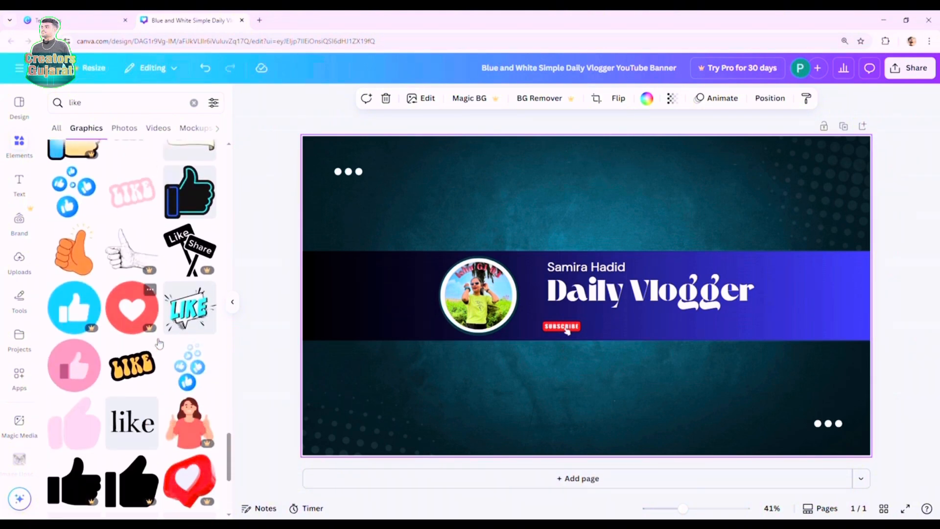
scroll(160, 343, down, 7)
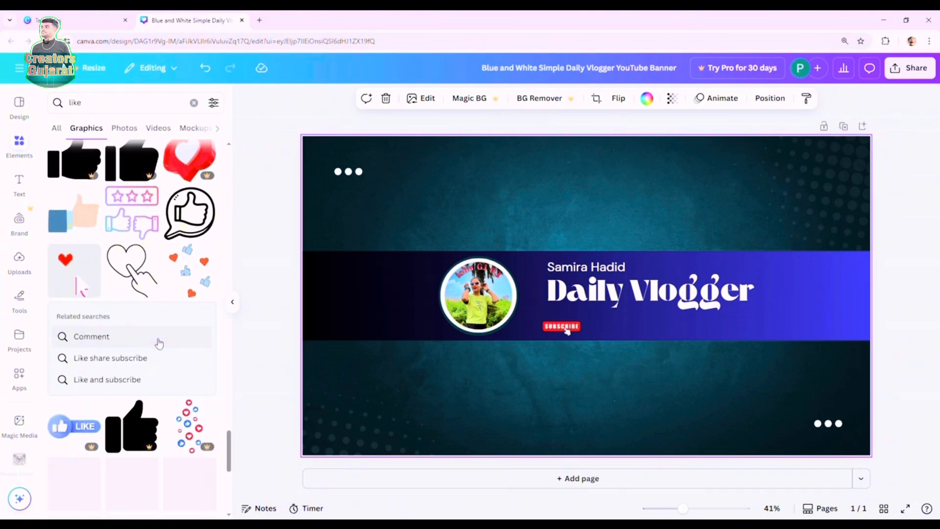
scroll(159, 342, down, 6)
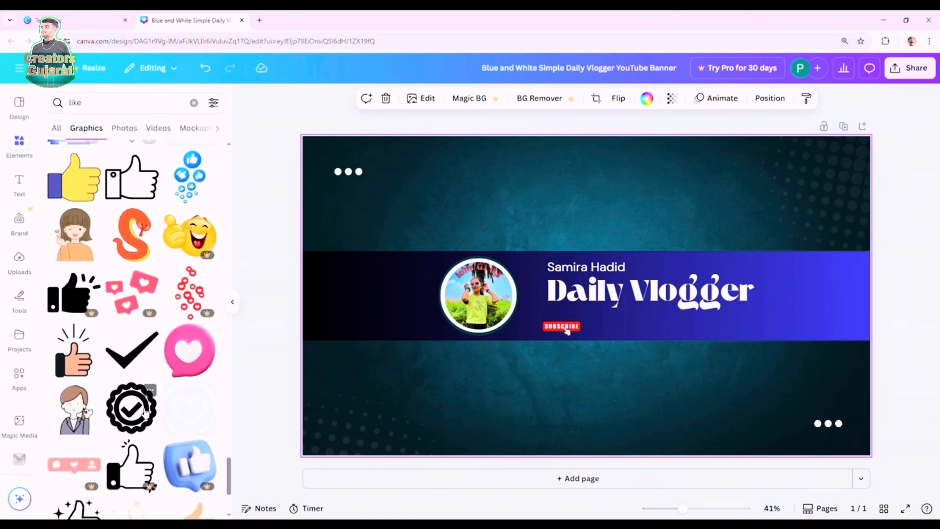
scroll(144, 404, down, 3)
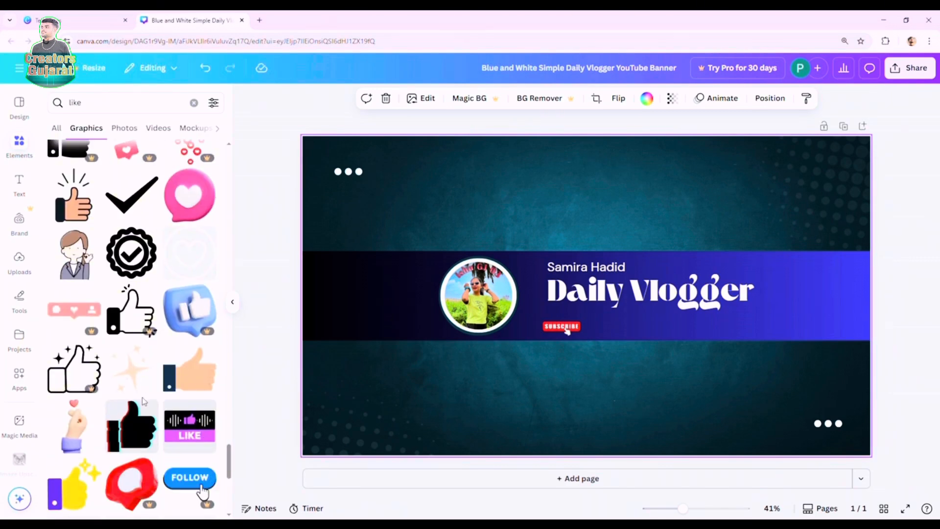
scroll(149, 392, down, 5)
scroll(150, 382, down, 10)
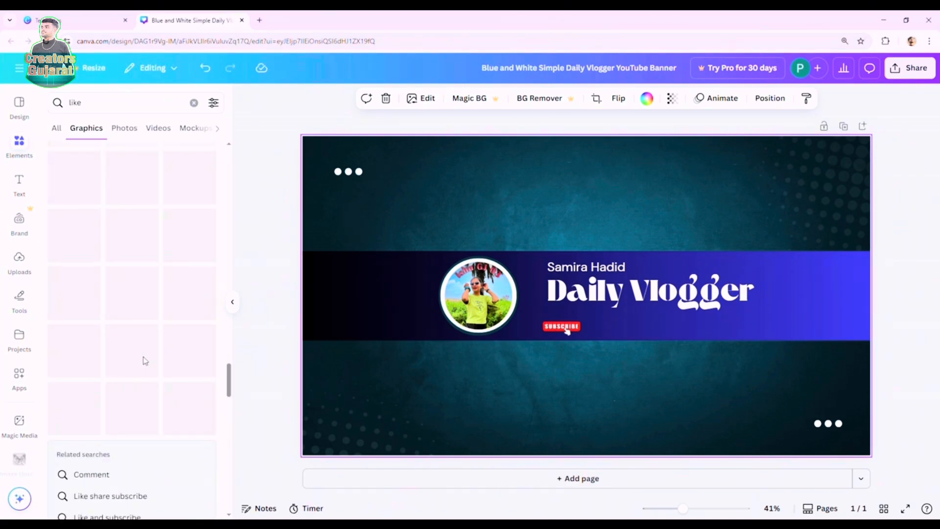
scroll(144, 359, down, 5)
scroll(144, 358, down, 10)
scroll(141, 356, up, 15)
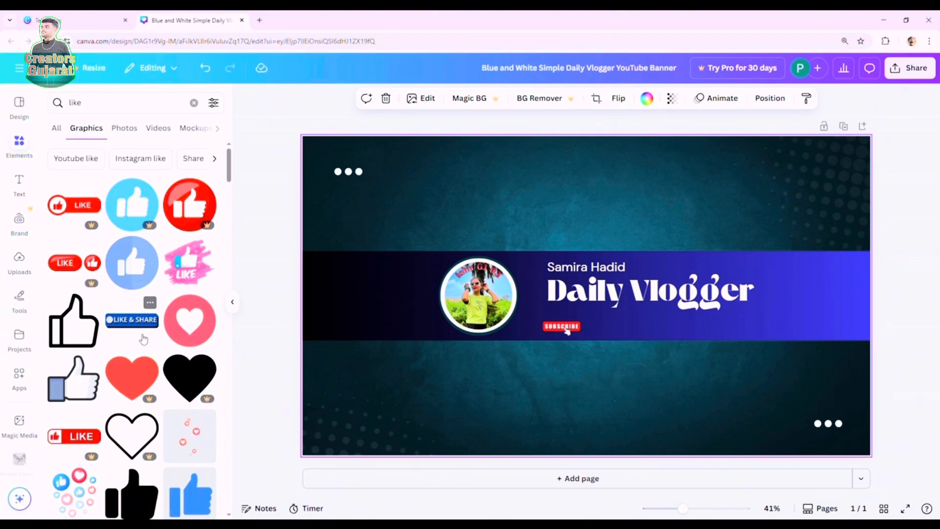
Add the white thumbs-up graphic with the blue cuff and shrink it to a small icon near the Subscribe button.
scroll(143, 337, down, 2)
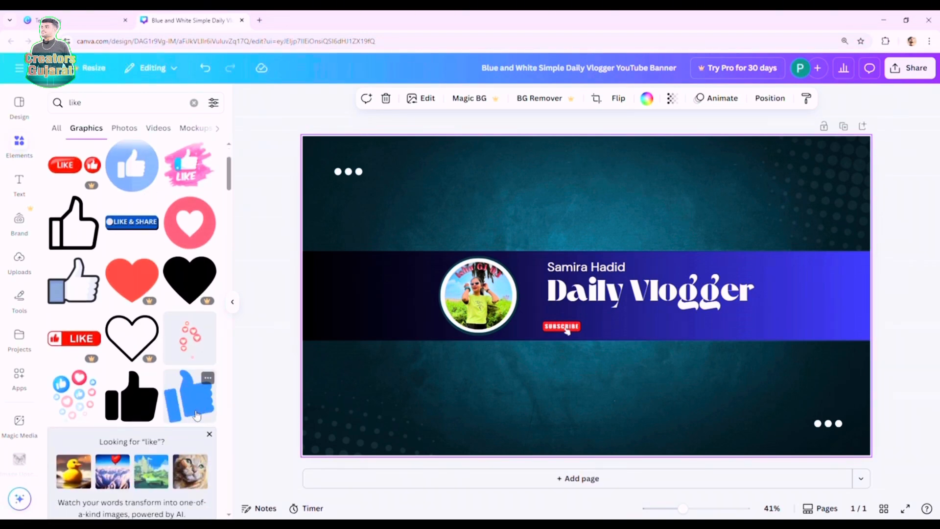
click(67, 300)
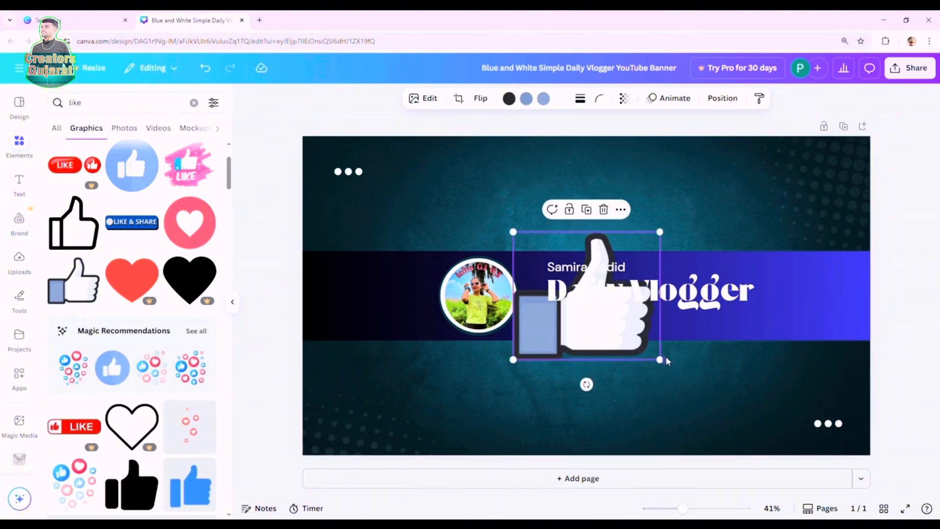
drag(667, 368, 598, 323)
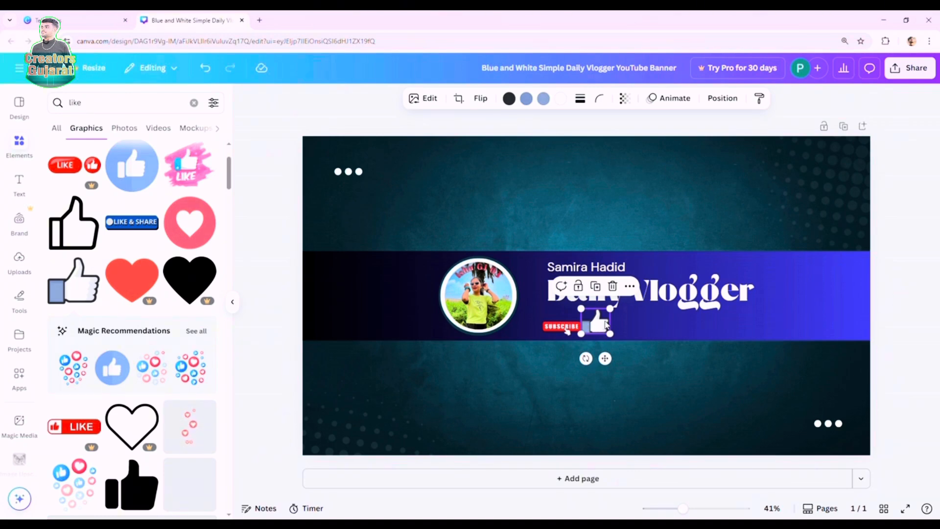
drag(611, 334, 606, 332)
Position the thumbs-up icon to the right of the Subscribe button, below the Daily Vlogger title, with a small gap between them.
scroll(620, 327, up, 2)
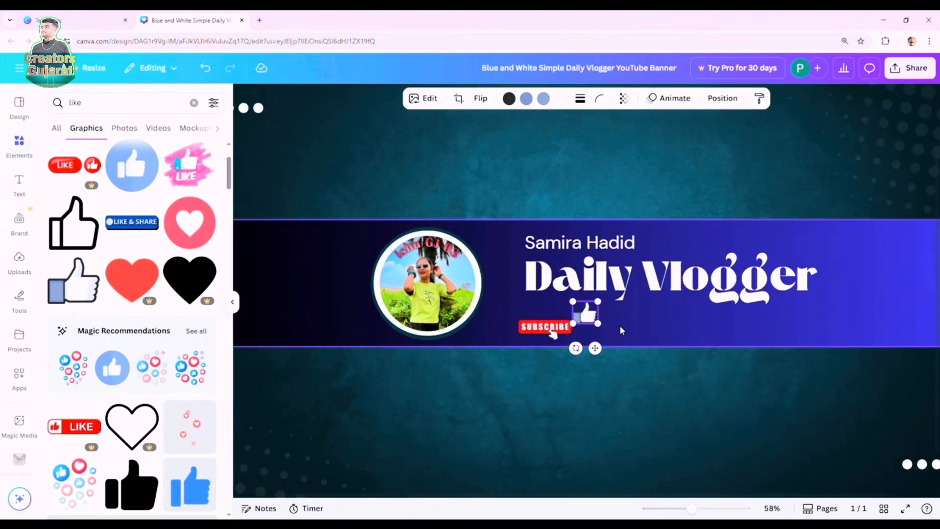
scroll(620, 328, up, 4)
drag(585, 336, 620, 366)
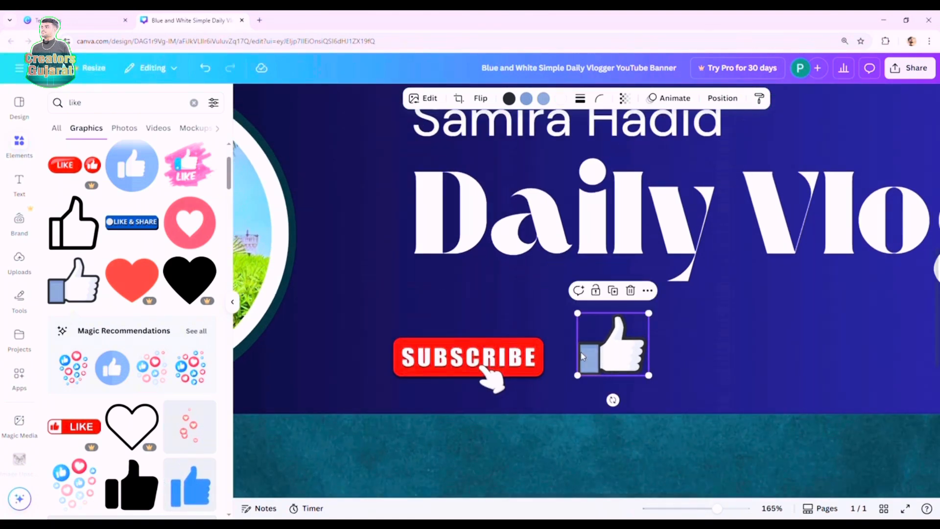
scroll(613, 378, down, 1)
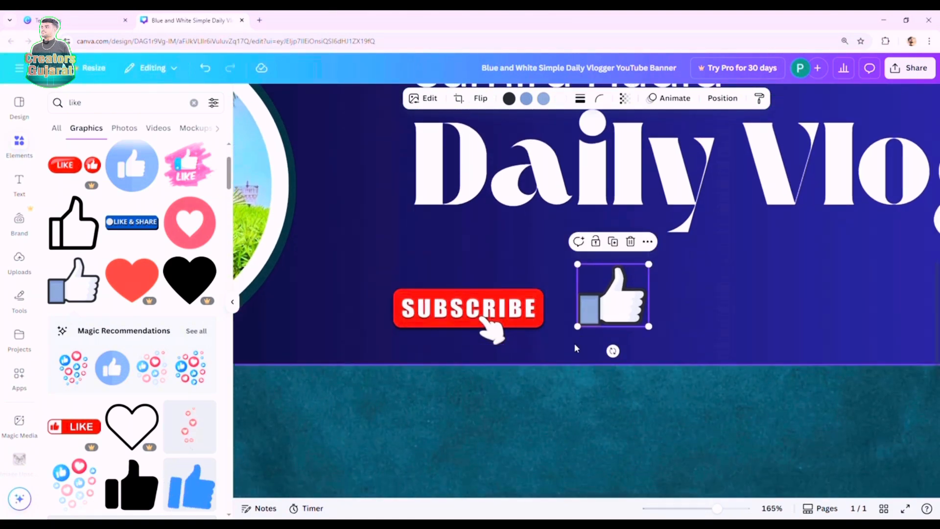
click(595, 408)
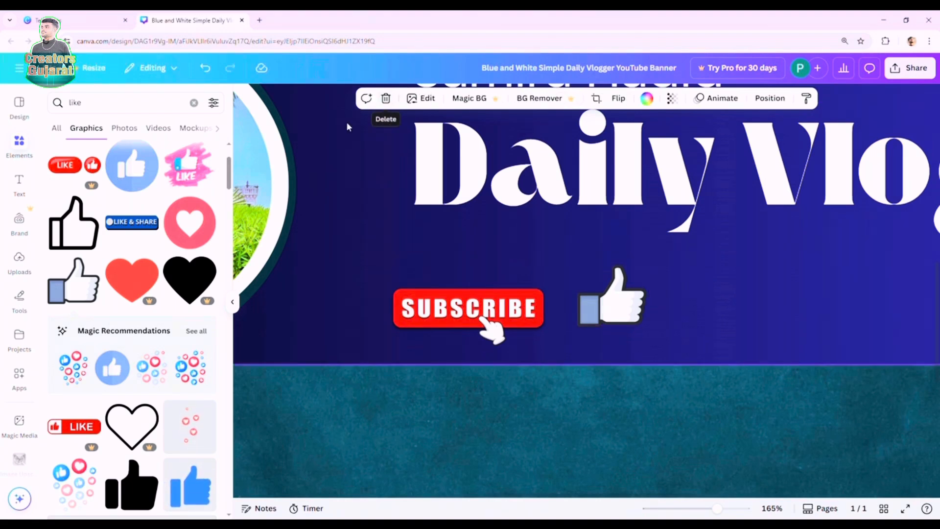
Search the graphics for "like tex" and look through the results.
click(102, 108)
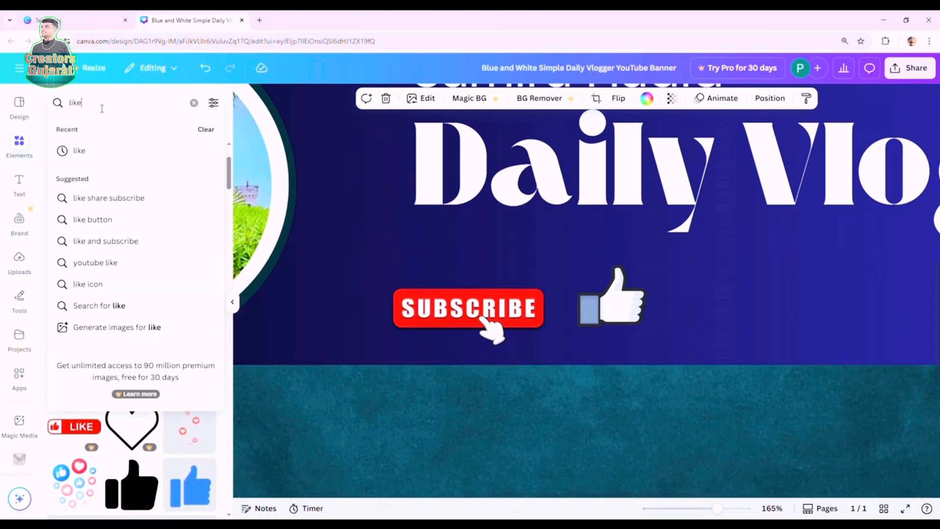
text(tex)
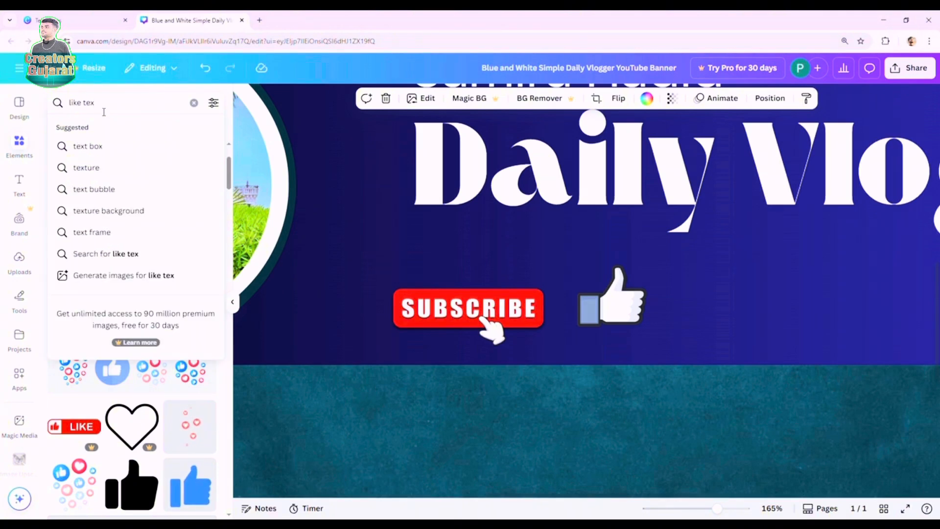
key(Return)
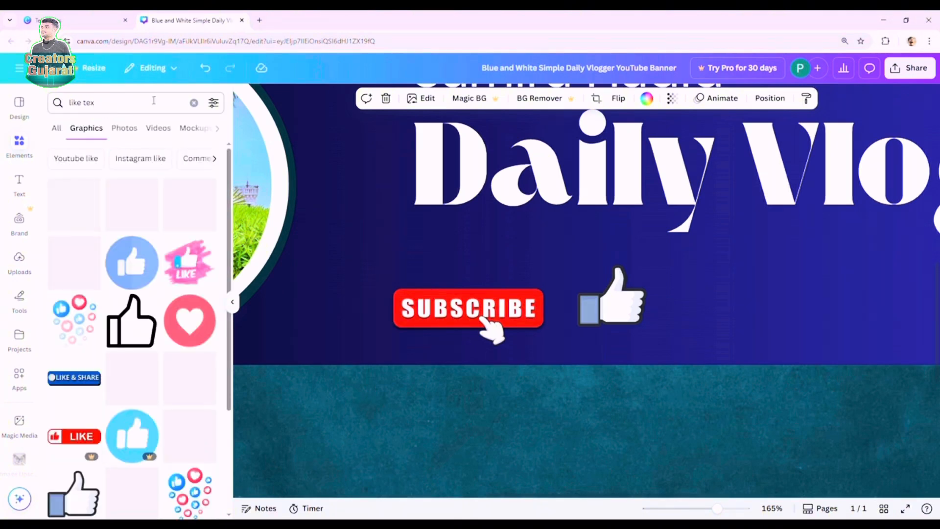
scroll(204, 294, down, 6)
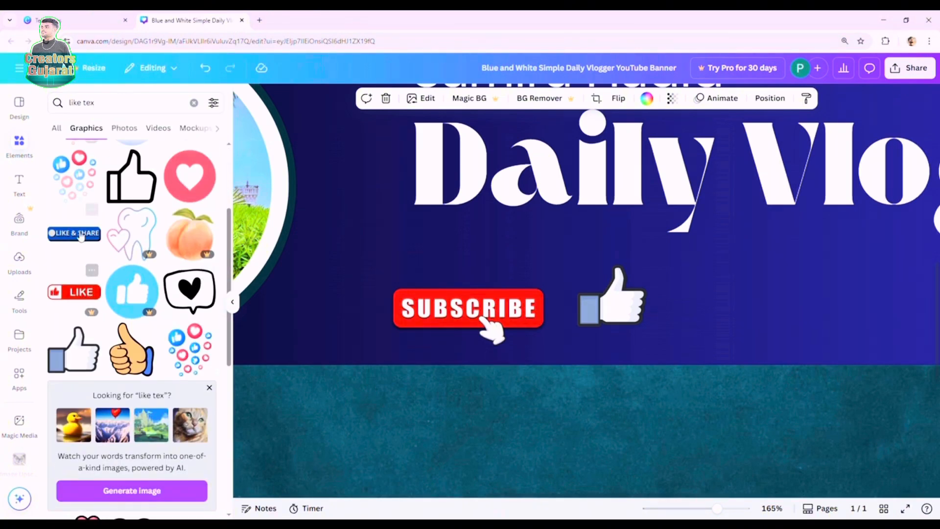
scroll(150, 292, down, 4)
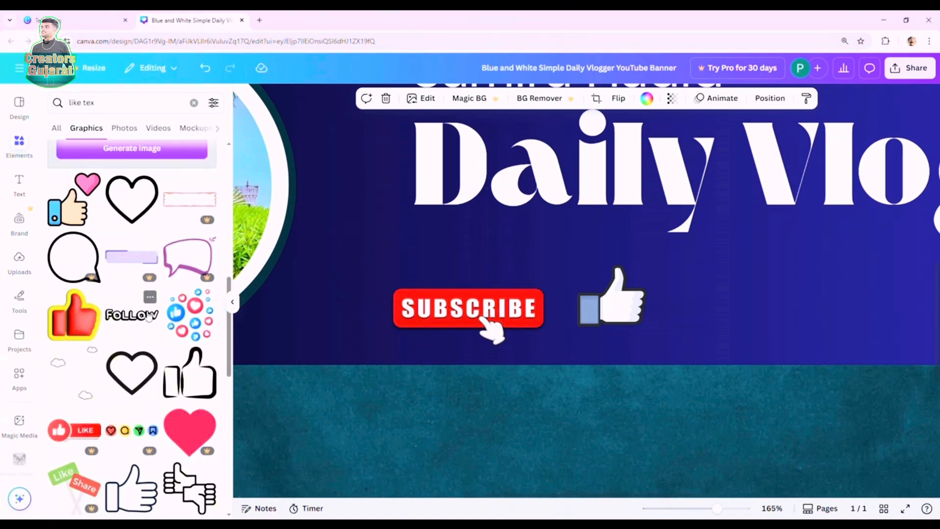
scroll(147, 317, down, 6)
scroll(144, 319, up, 8)
Clear the element search and add the white Share button graphic from the magic recommendations for graphics.
click(117, 104)
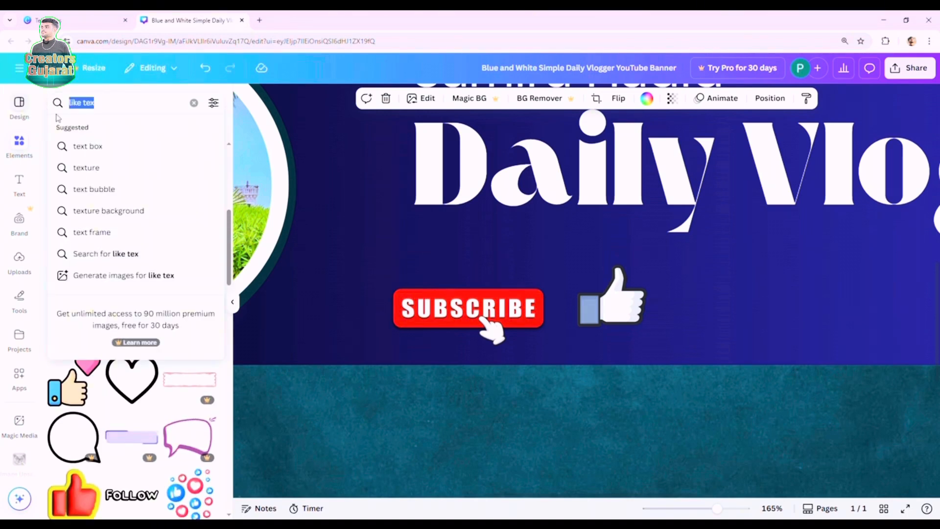
click(194, 103)
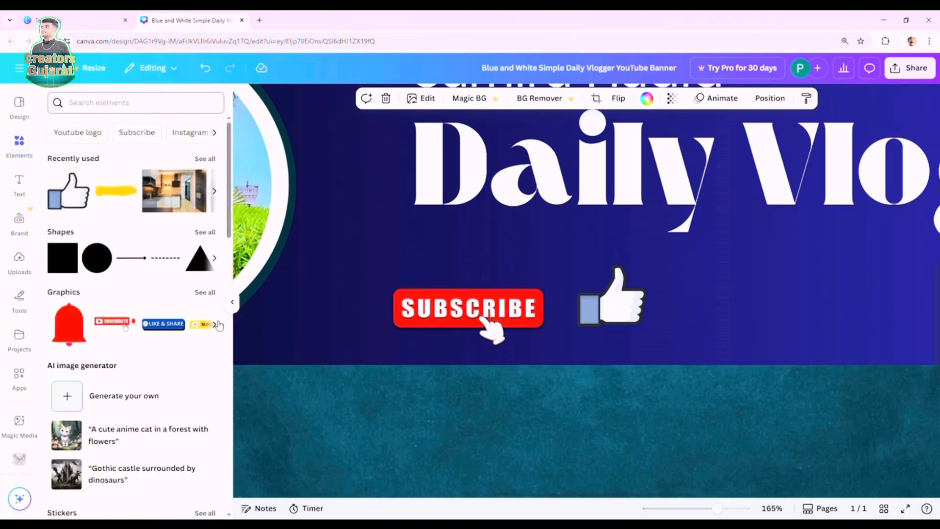
click(208, 292)
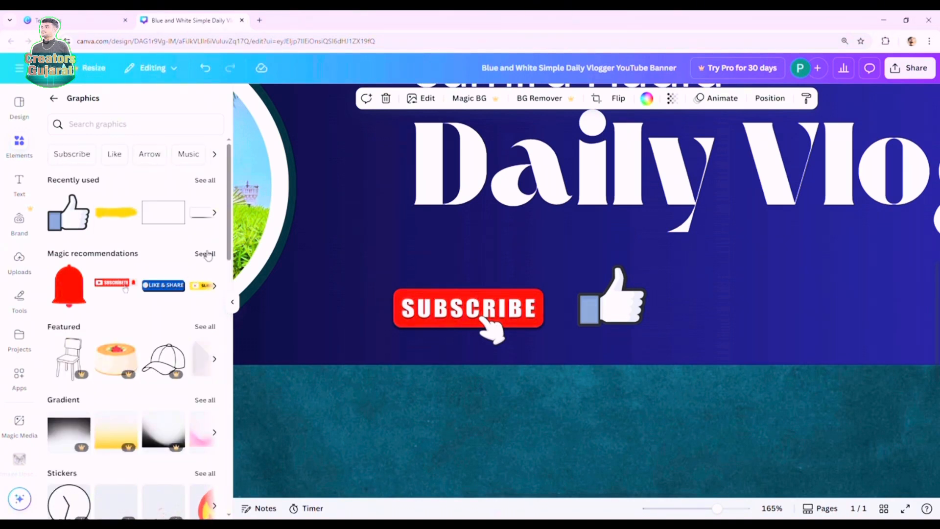
click(207, 254)
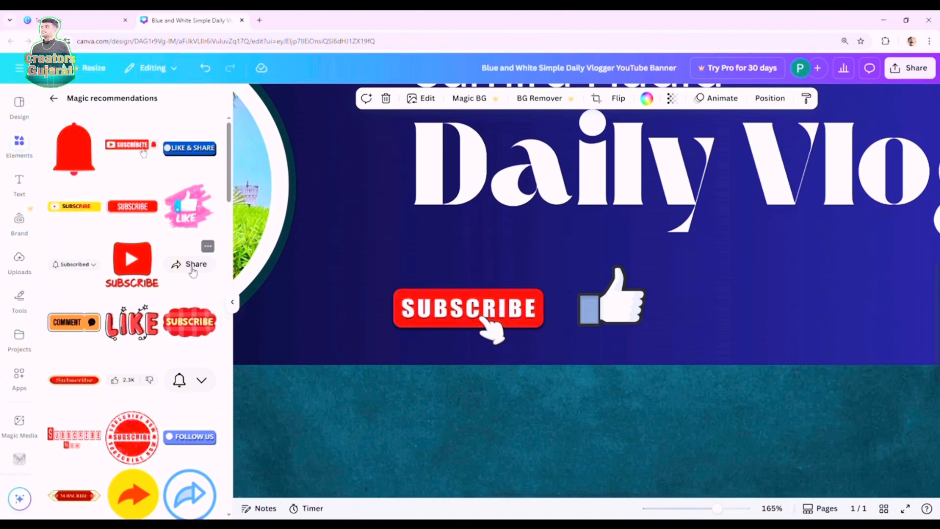
click(190, 269)
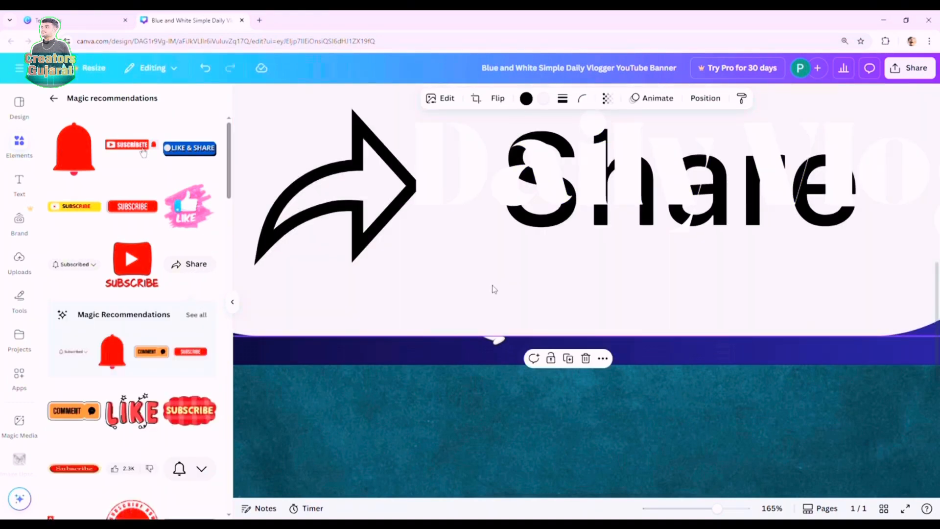
Shrink the Share button and place it in the gradient band to the right of the thumbs-up icon.
scroll(409, 307, down, 5)
drag(541, 298, 496, 377)
drag(682, 396, 639, 307)
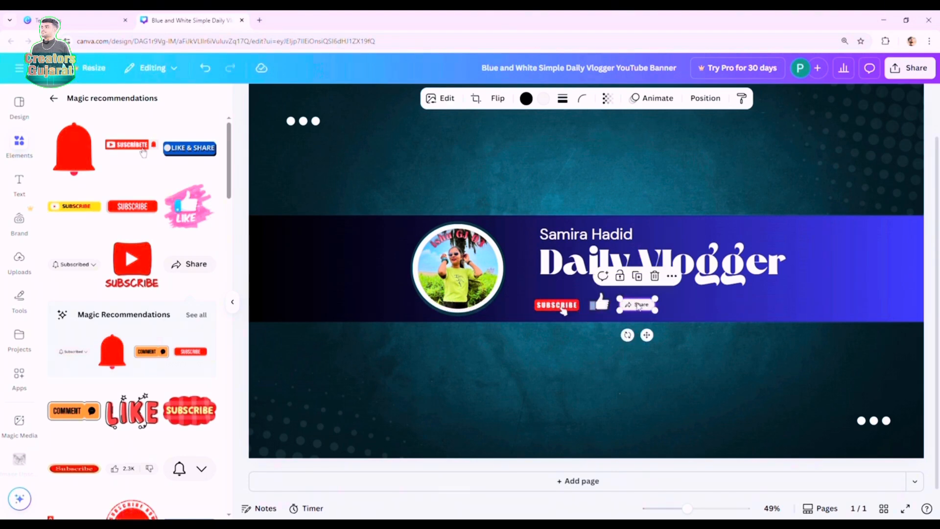
scroll(651, 353, up, 5)
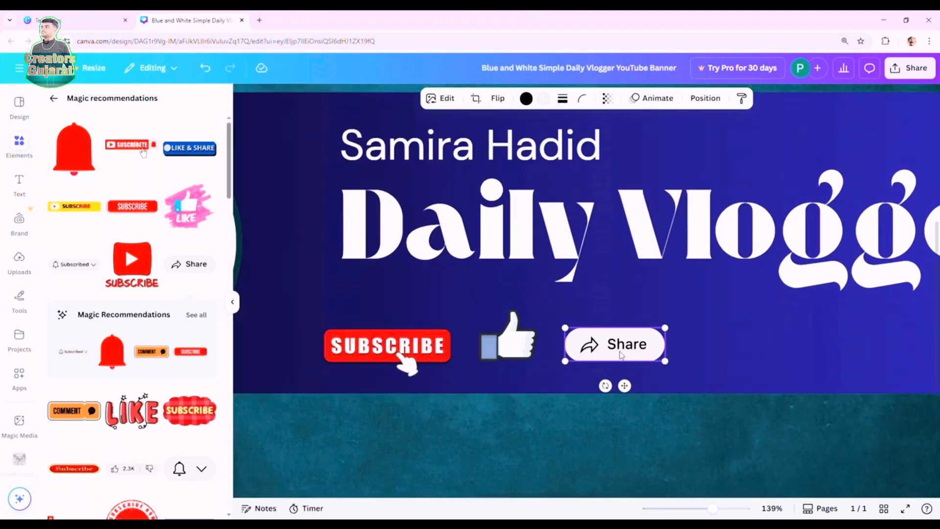
scroll(621, 356, up, 3)
mouse_move(621, 345)
mouse_down()
mouse_move(602, 345)
mouse_move(621, 345)
mouse_up()
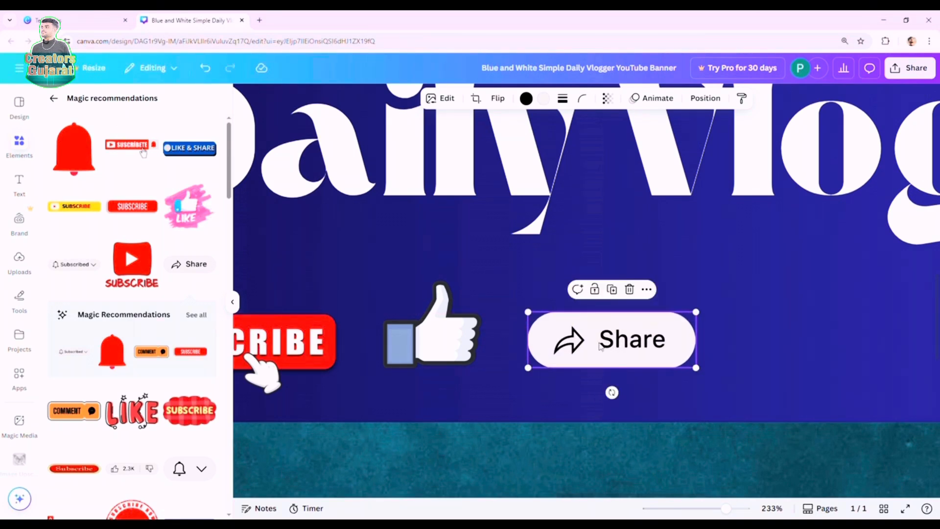
Add the white bell dropdown graphic from the magic recommendations, shrink it, and place it in the gradient band to the right of the Share button.
scroll(610, 349, down, 8)
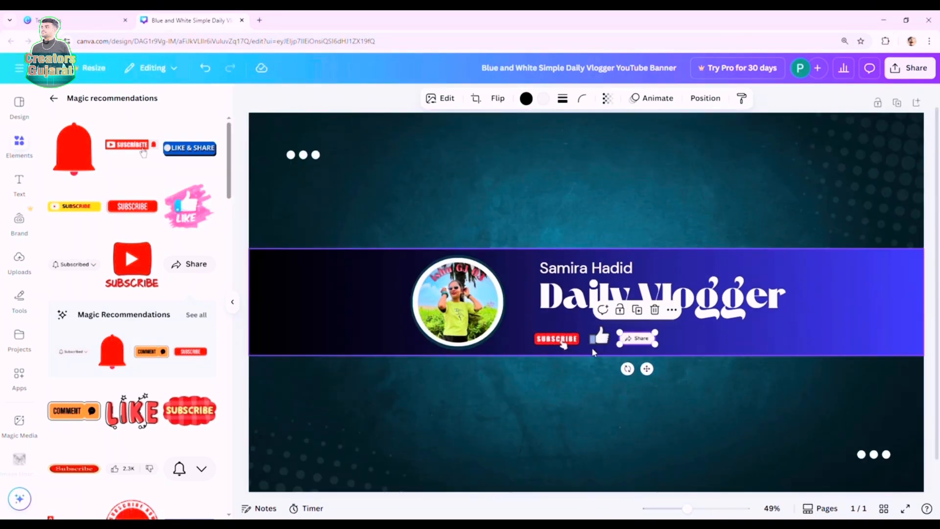
click(615, 366)
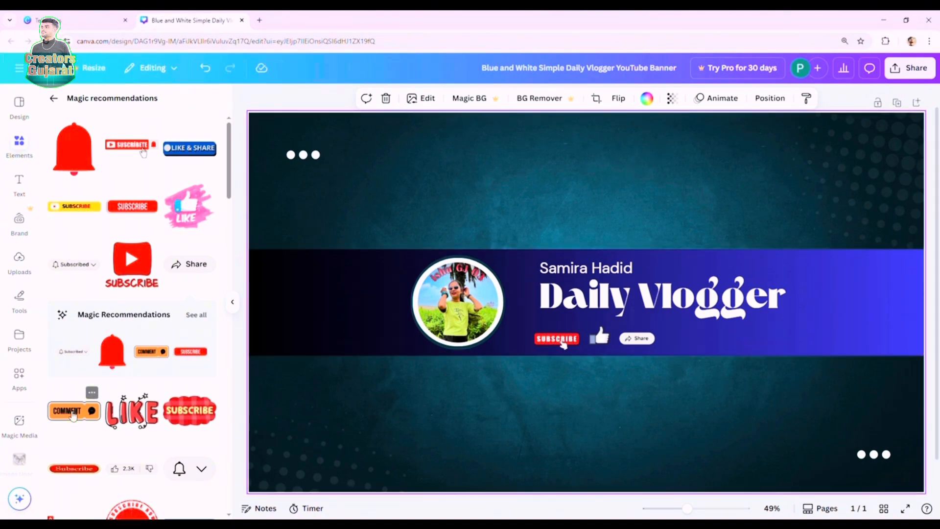
scroll(93, 432, down, 1)
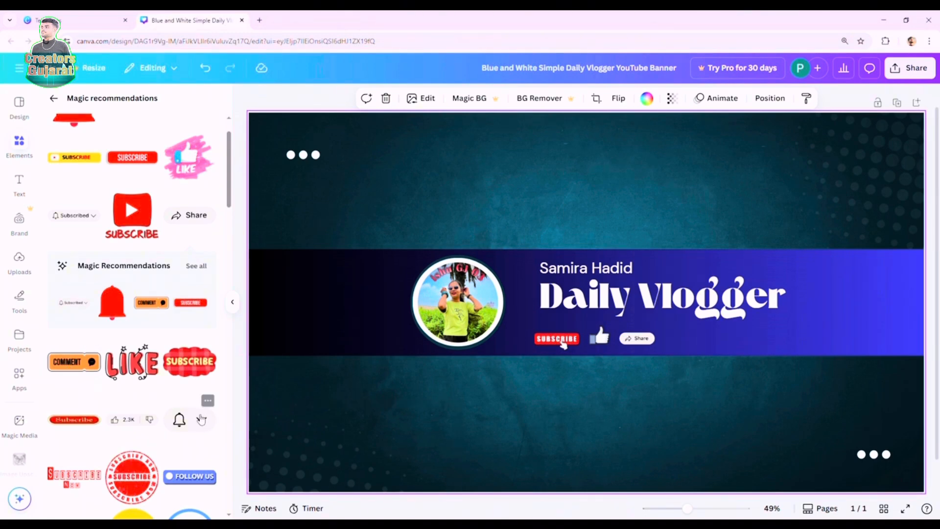
click(187, 421)
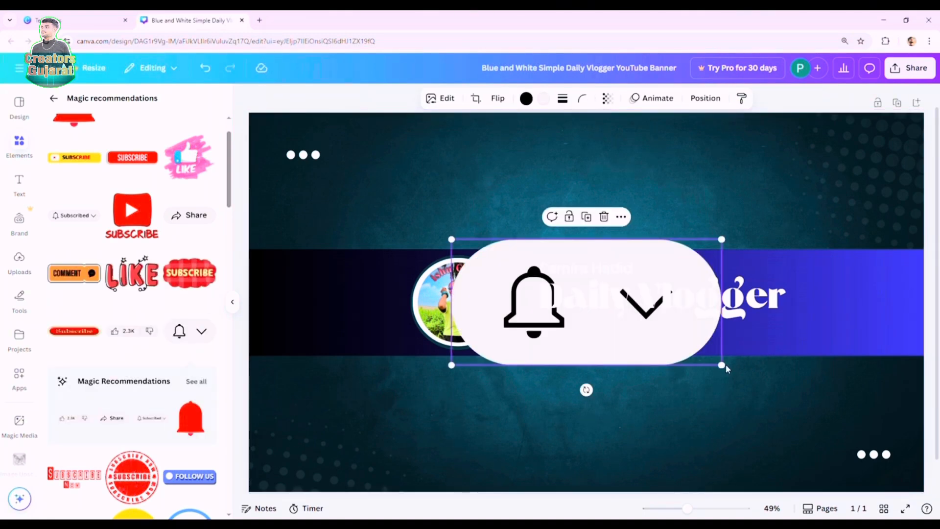
drag(716, 363, 687, 347)
scroll(688, 372, up, 1)
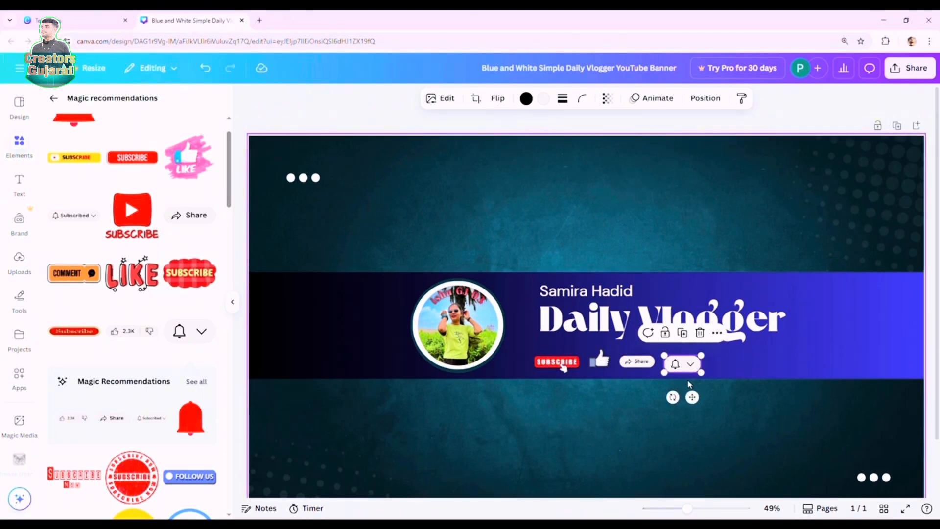
Shrink the bell graphic further and line it up with the Share button in the gradient band.
scroll(690, 385, up, 5)
drag(733, 378, 667, 350)
scroll(645, 359, down, 2)
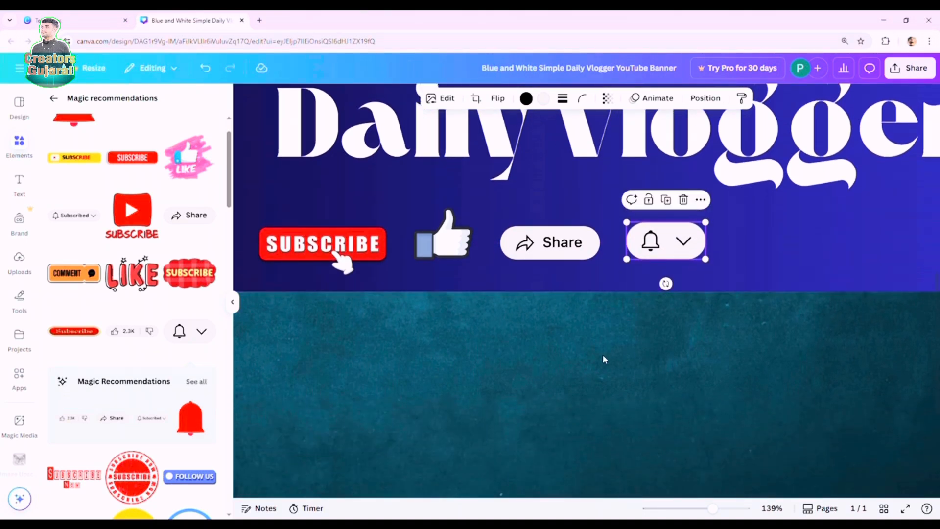
scroll(616, 371, down, 6)
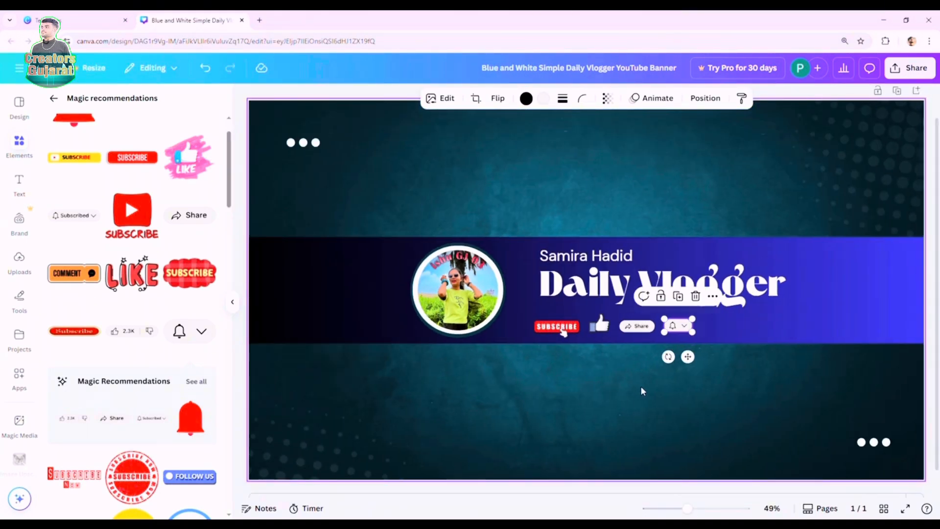
click(647, 384)
scroll(682, 360, up, 1)
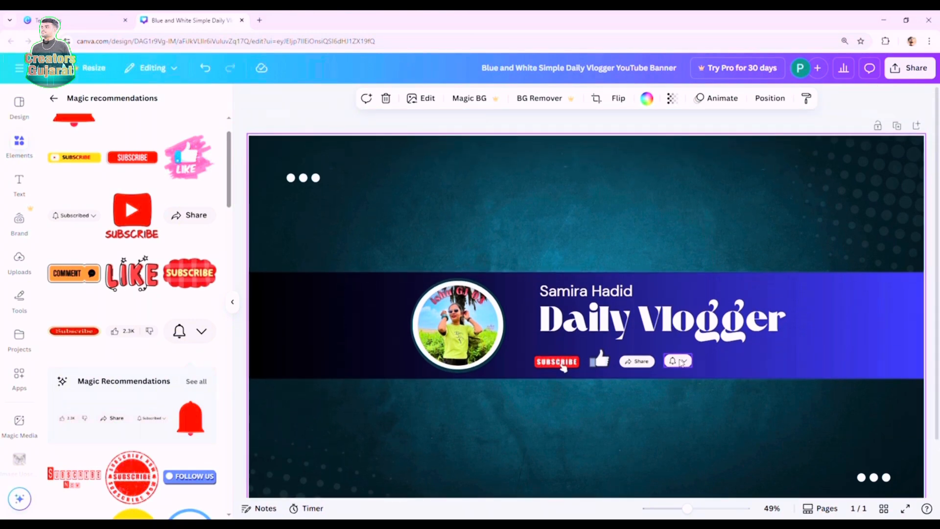
Reduce the bell graphic slightly more so it sits level with the Share button, just short of its height.
scroll(682, 361, up, 3)
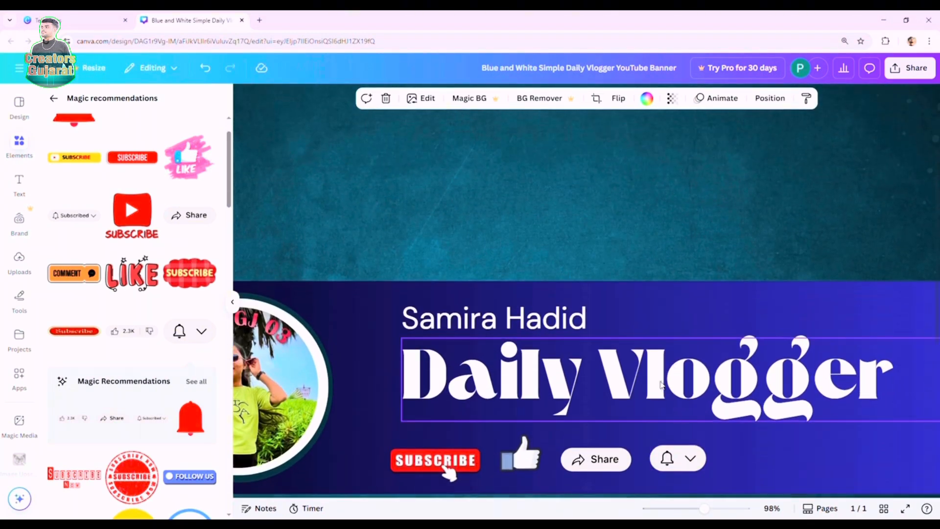
scroll(666, 342, up, 4)
click(669, 309)
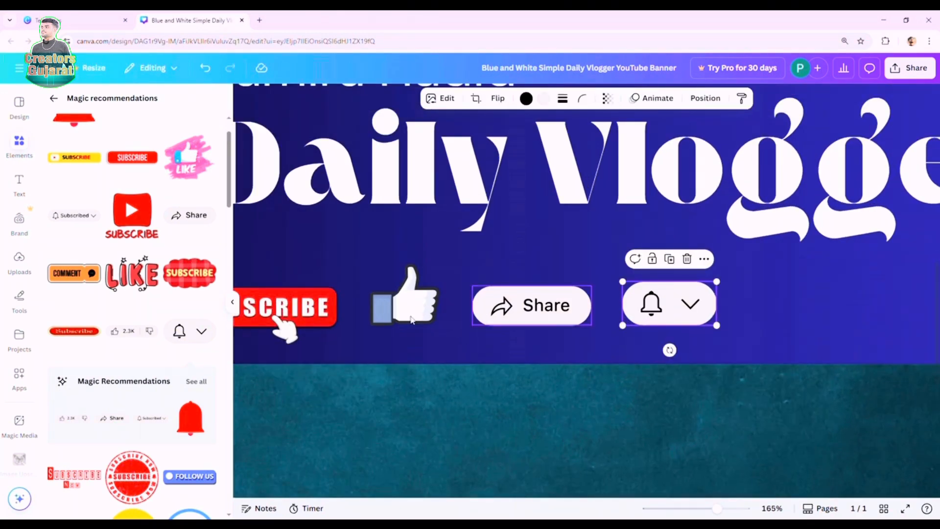
click(232, 301)
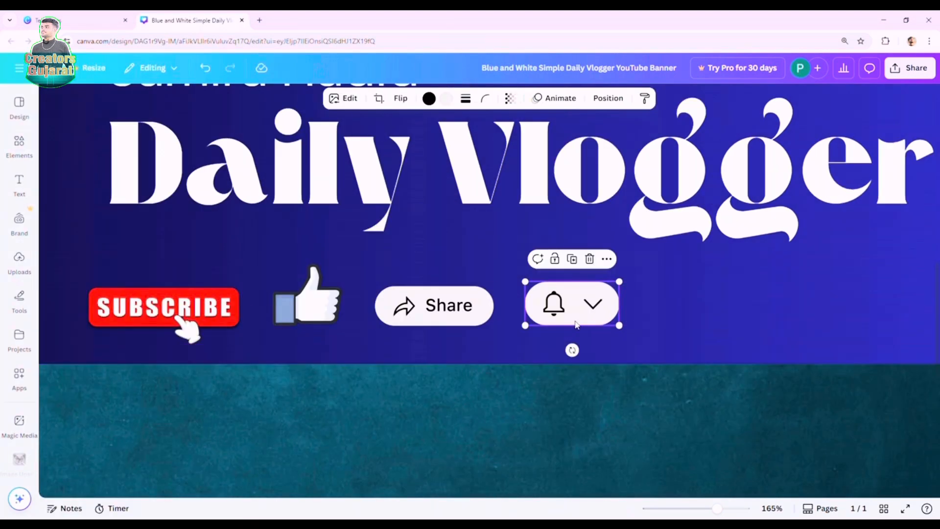
drag(626, 331, 577, 313)
scroll(594, 344, down, 3)
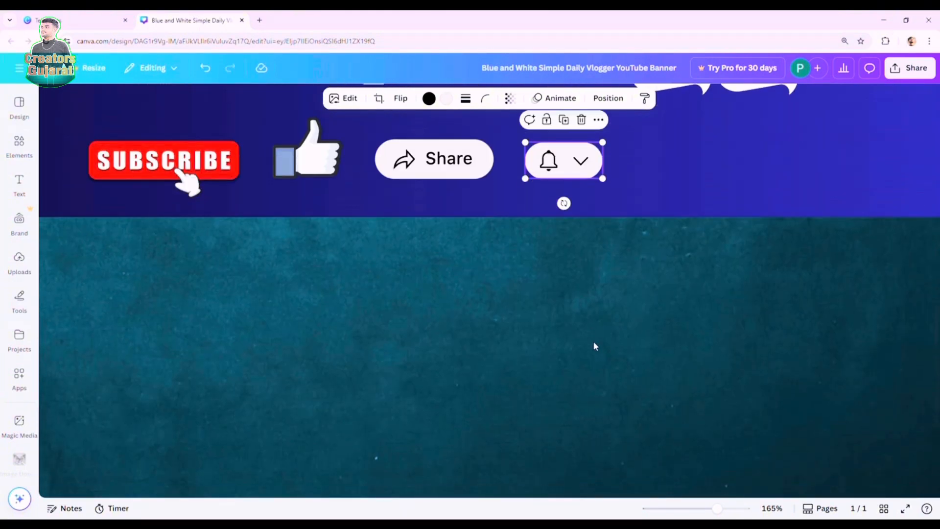
click(594, 344)
scroll(594, 344, up, 3)
ctrl+scroll(595, 373, down, 6)
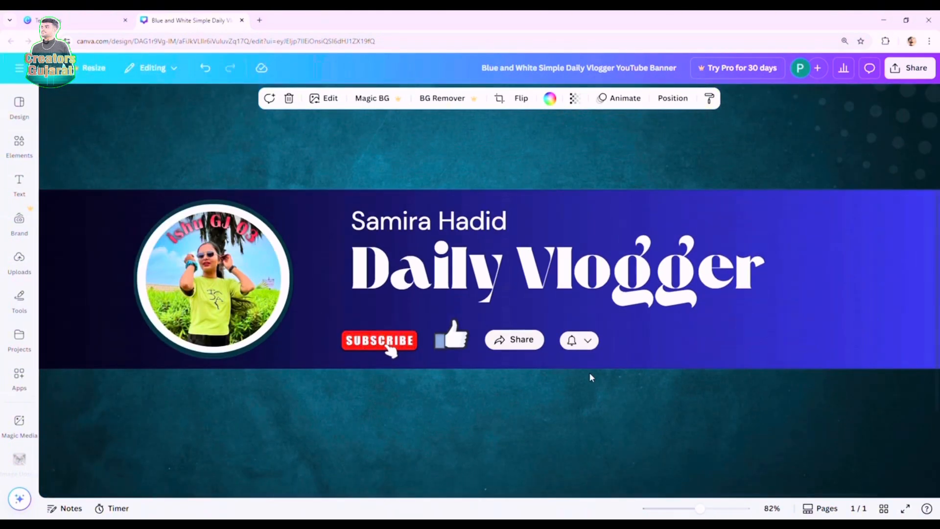
Examine the row of subscribe, like, share and bell graphics up close and within the whole banner.
ctrl+scroll(482, 348, up, 4)
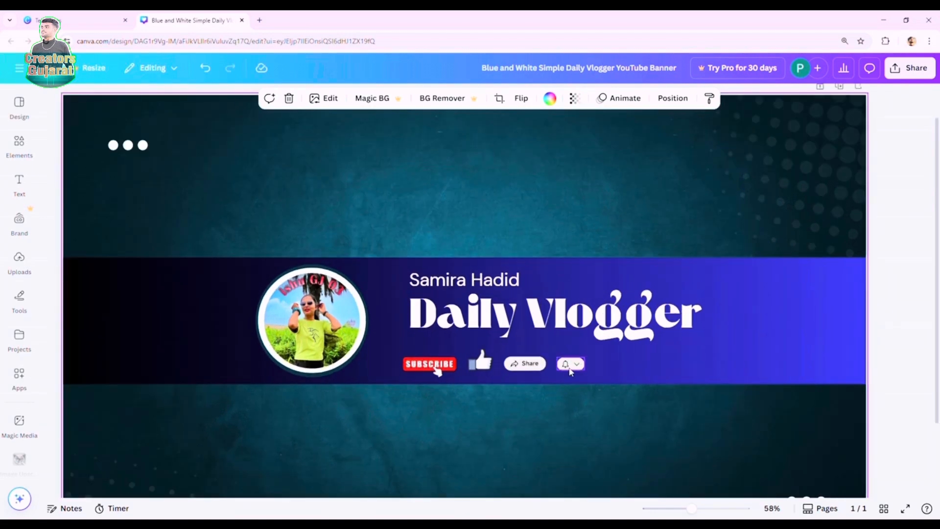
click(568, 365)
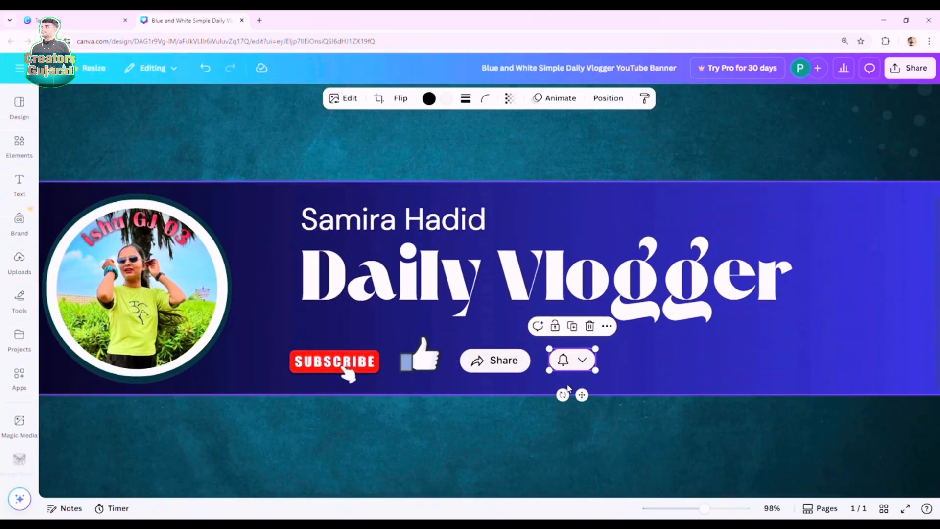
scroll(576, 406, down, 3)
click(577, 407)
ctrl+scroll(577, 407, down, 3)
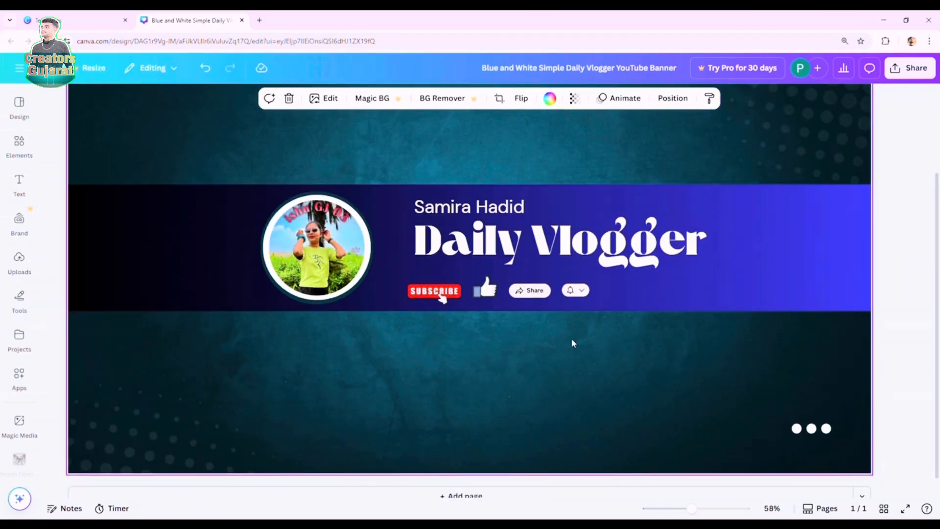
ctrl+scroll(564, 374, down, 2)
ctrl+scroll(564, 374, up, 2)
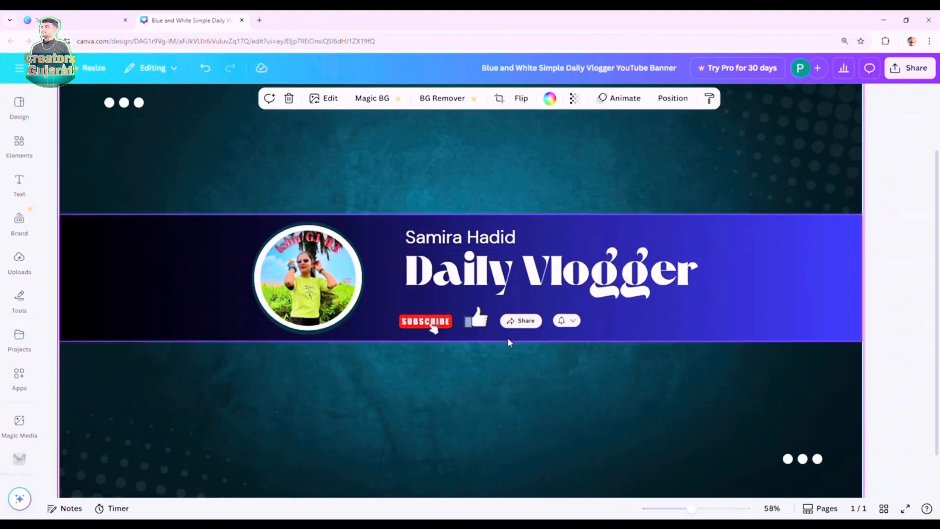
ctrl+scroll(553, 371, down, 2)
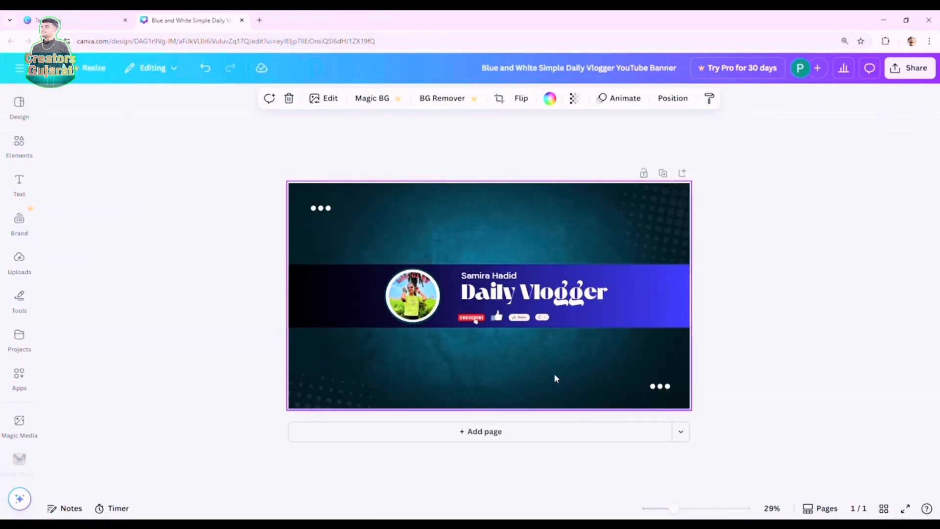
ctrl+scroll(376, 289, up, 1)
Browse the magic recommendations graphics for further social media elements to add to the banner.
click(22, 147)
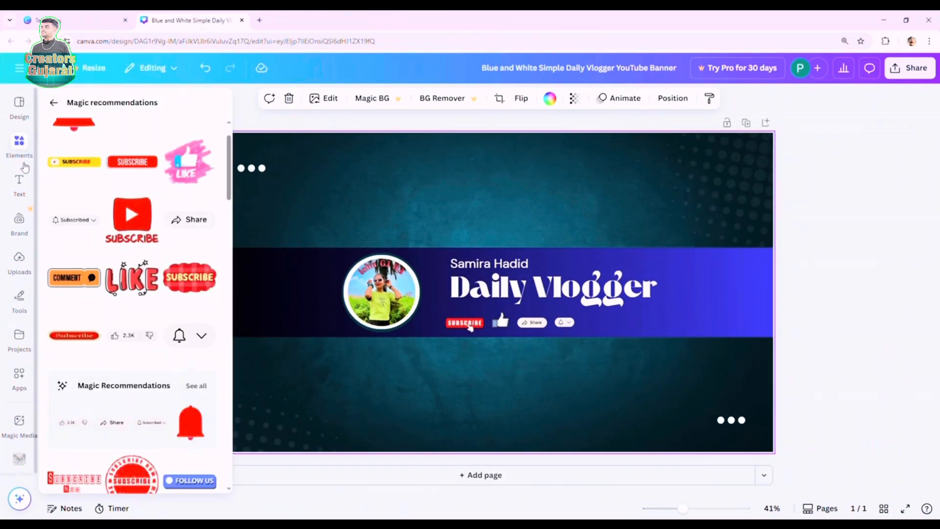
scroll(166, 343, down, 2)
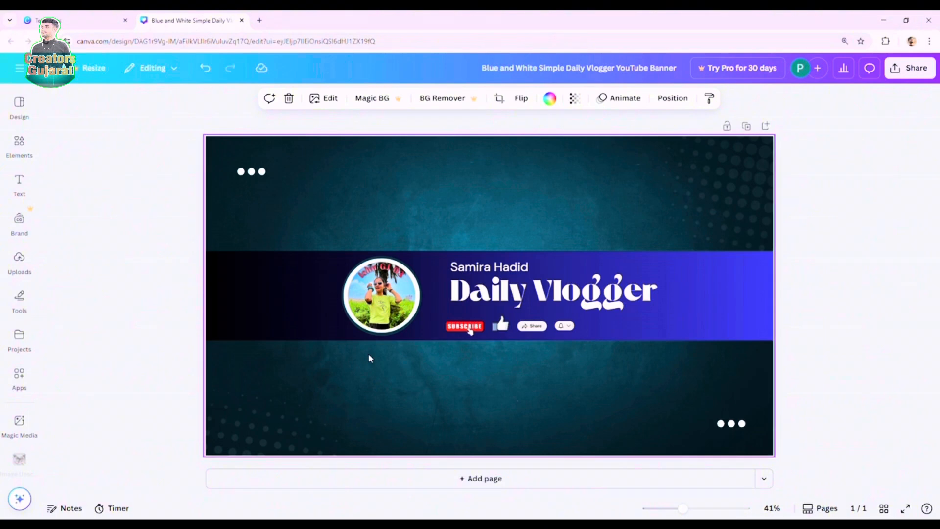
click(22, 147)
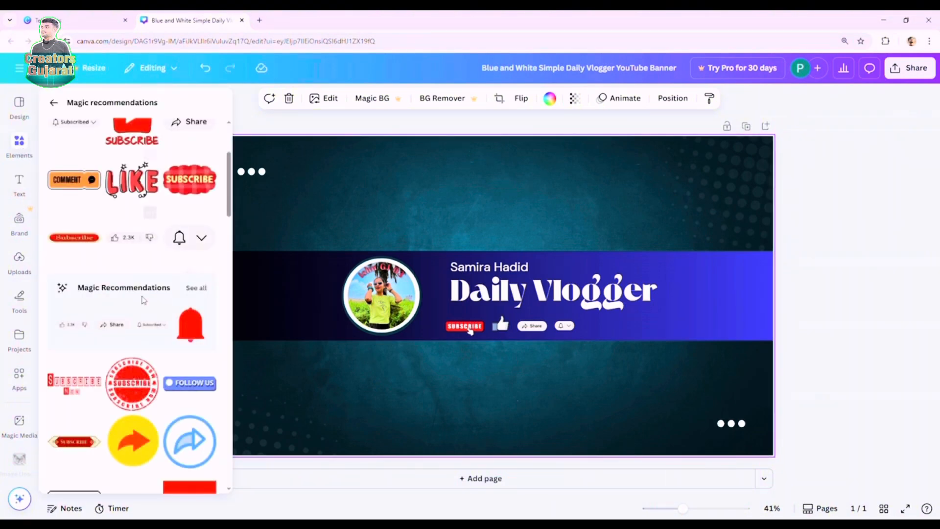
scroll(85, 364, down, 2)
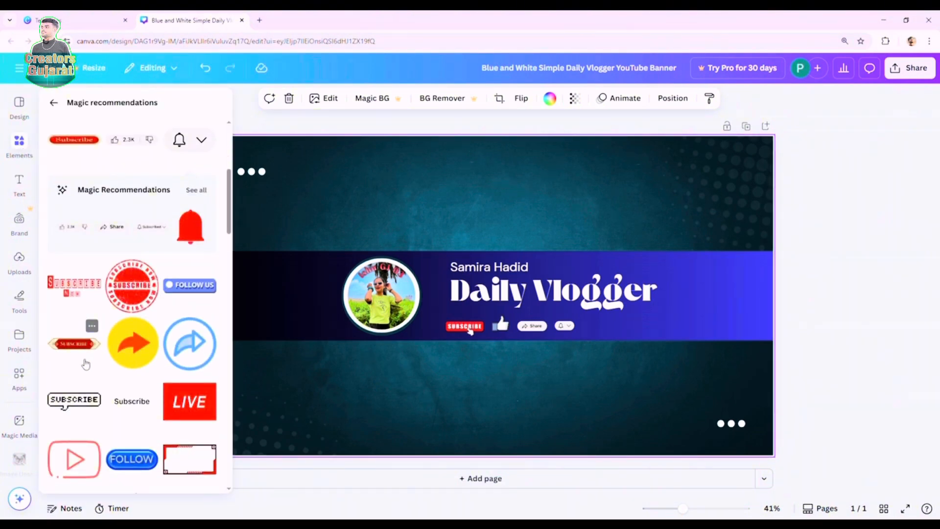
scroll(86, 364, down, 4)
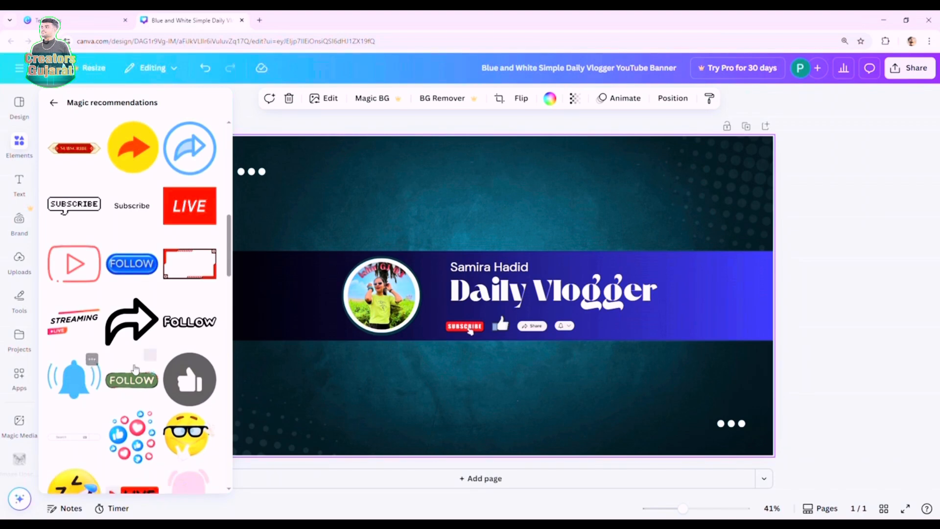
scroll(126, 367, down, 4)
scroll(182, 374, down, 2)
scroll(181, 372, down, 10)
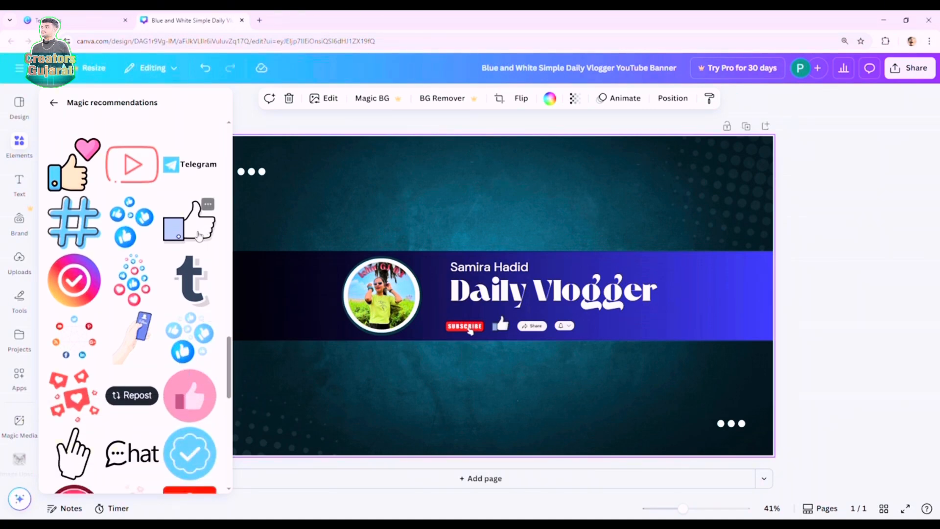
scroll(199, 236, down, 5)
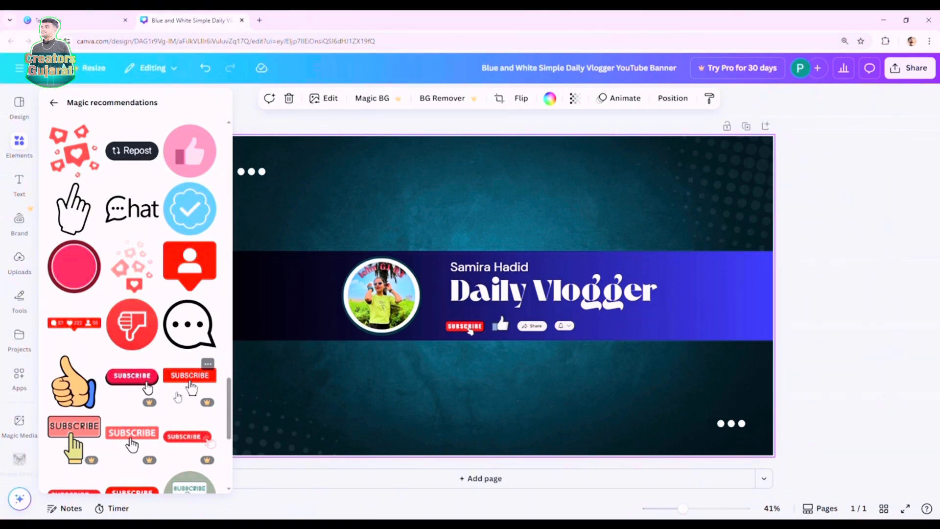
scroll(178, 397, down, 5)
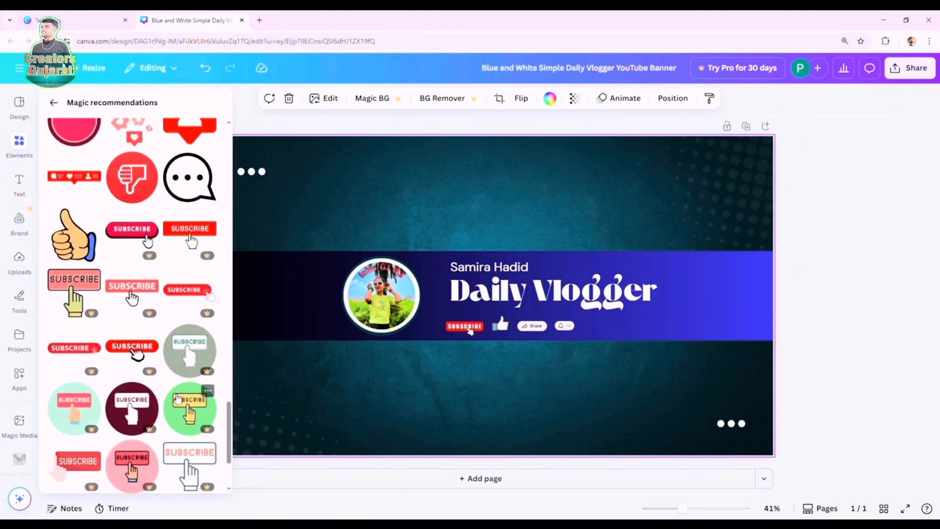
scroll(178, 400, down, 5)
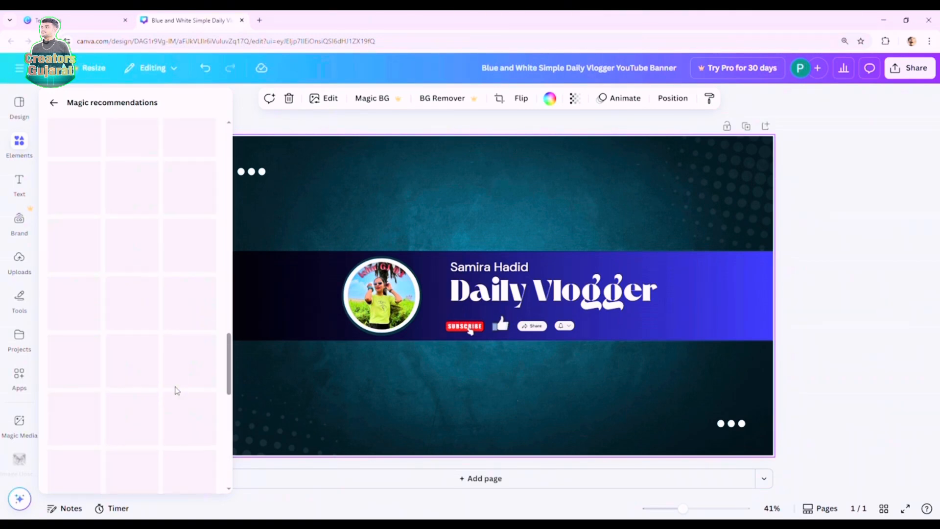
Search the design templates for "comment", look through the results, and clear the search.
click(19, 104)
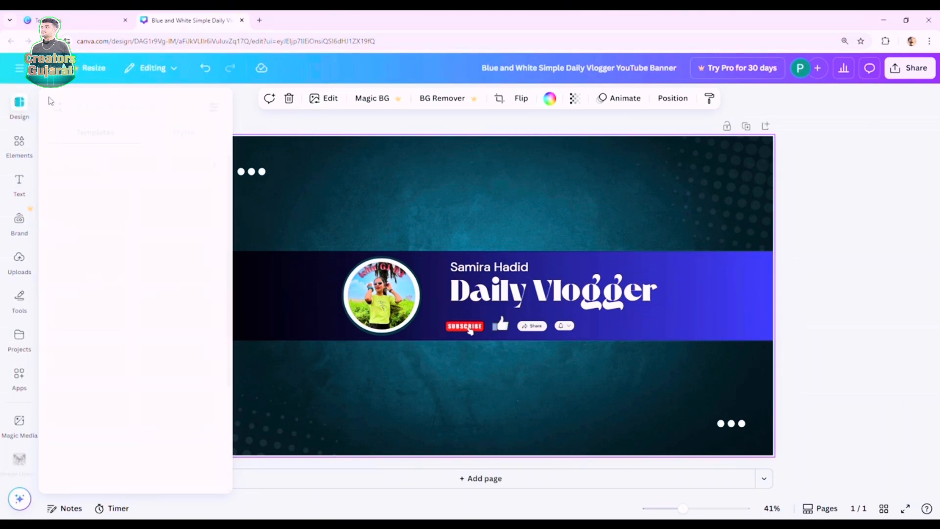
click(121, 116)
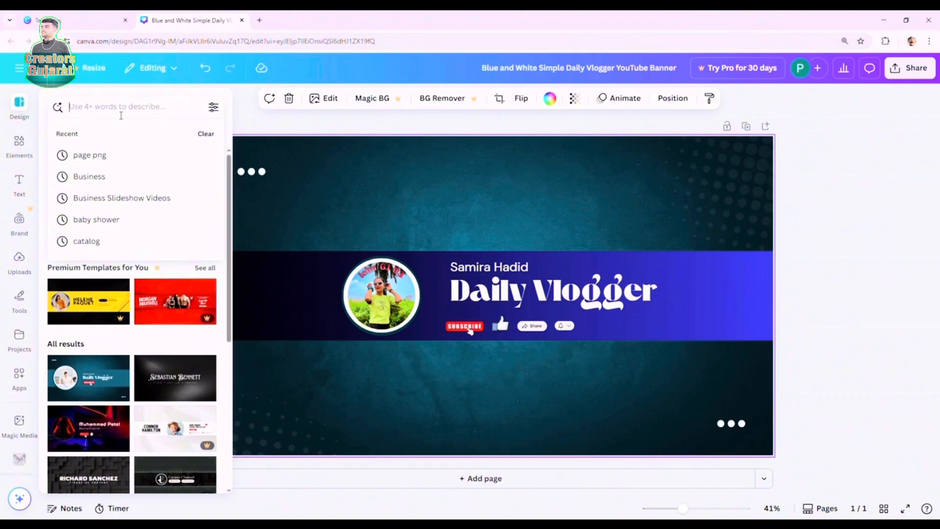
text(comment)
key(Return)
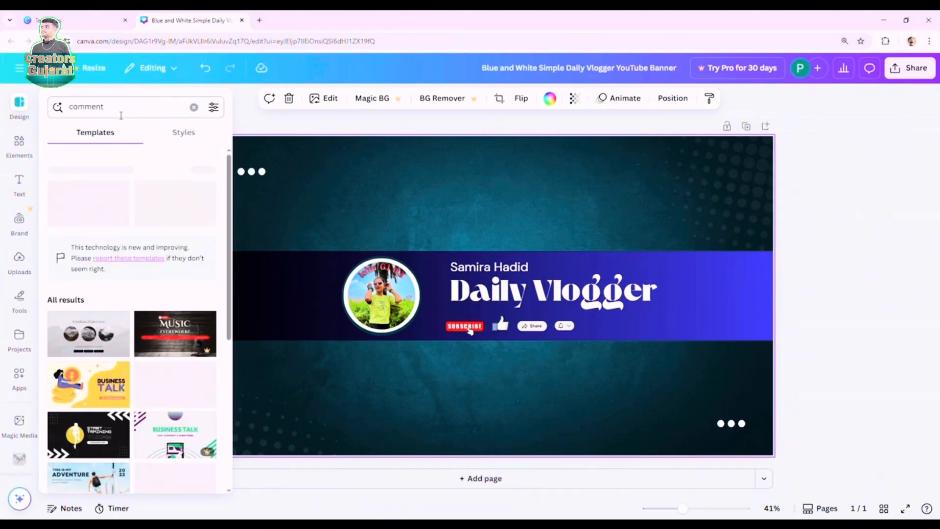
scroll(135, 267, down, 2)
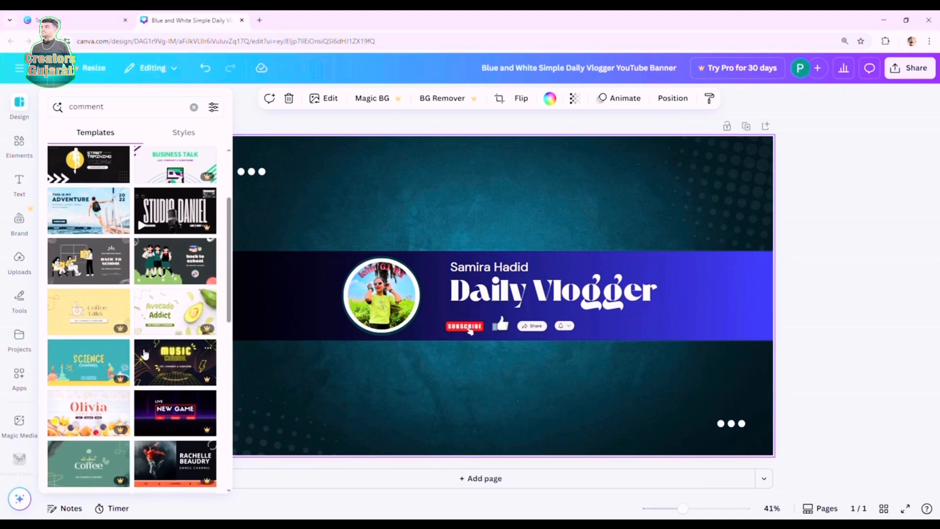
click(195, 108)
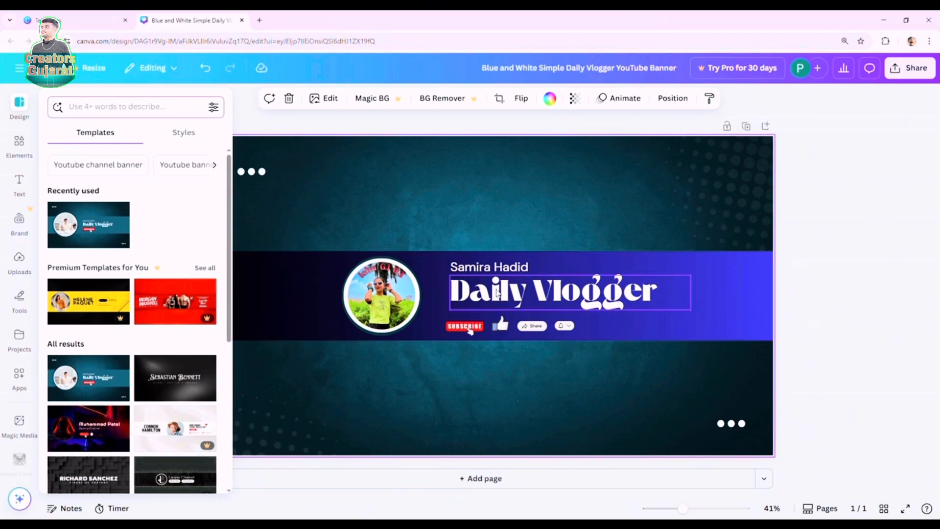
Replace the Daily Vlogger title text in the gradient band with the channel's name.
scroll(517, 306, up, 2)
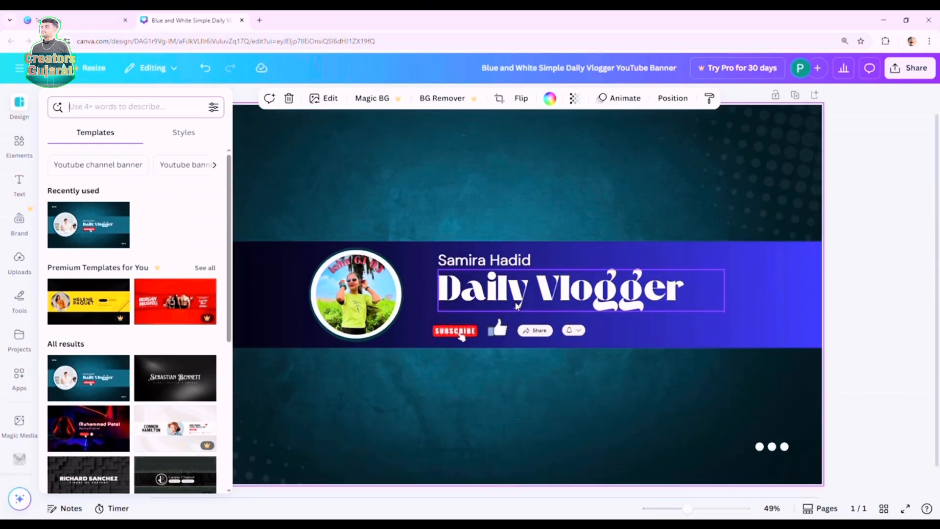
double_click(676, 291)
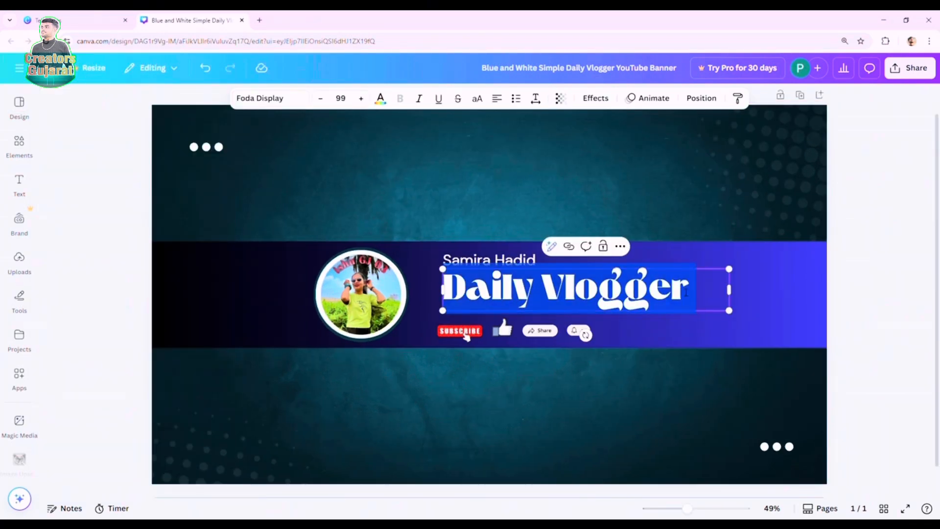
click(648, 293)
drag(670, 293, 632, 305)
drag(690, 293, 452, 299)
key(BackSpace)
text(ishu)
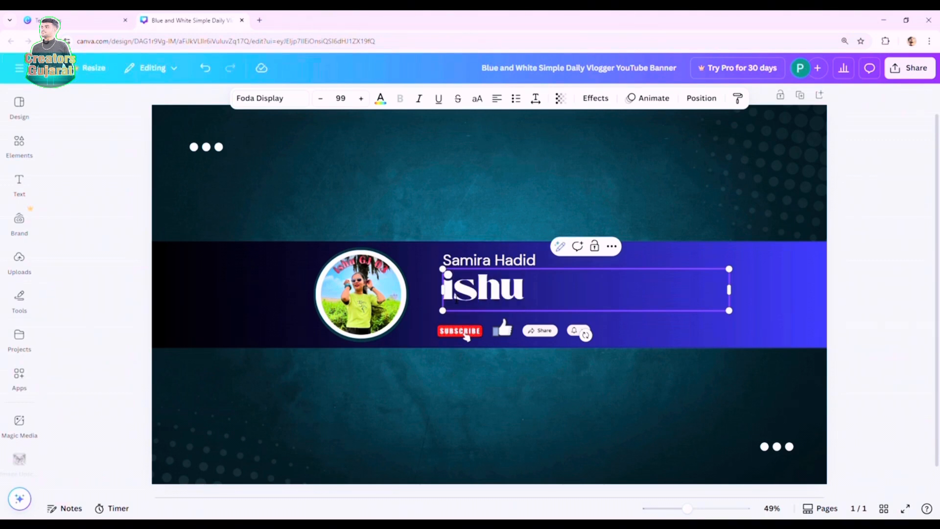
text( gj)
key(BackSpace)
key(BackSpace)
text(GJ)
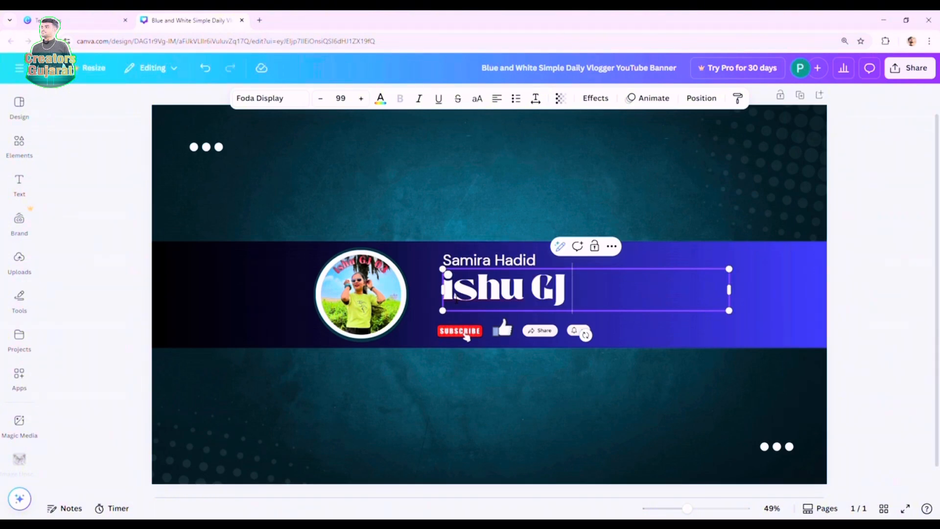
text( 03)
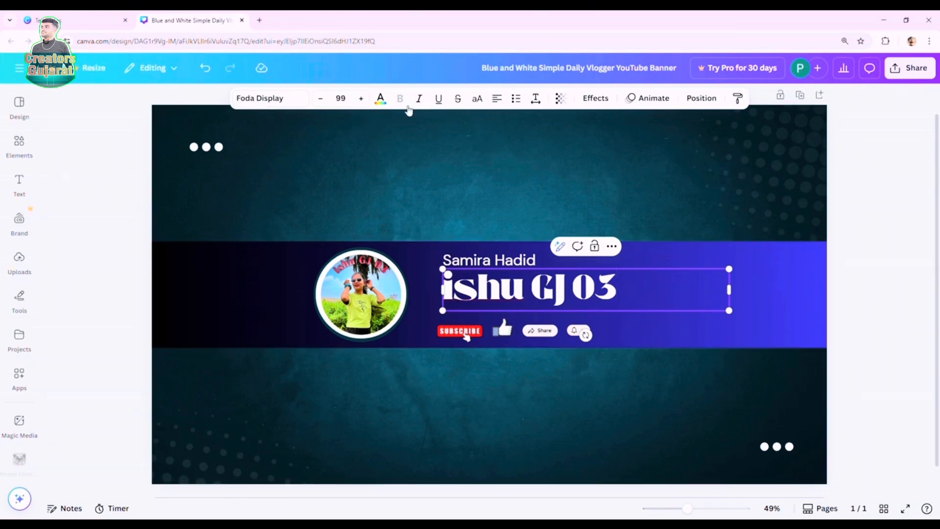
Set the channel name's font to Shrikhand.
click(282, 106)
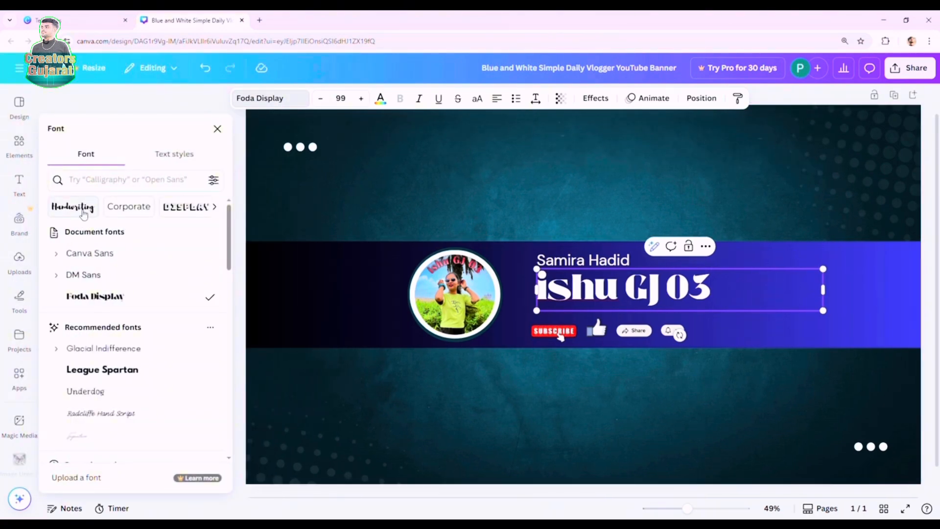
scroll(108, 303, down, 3)
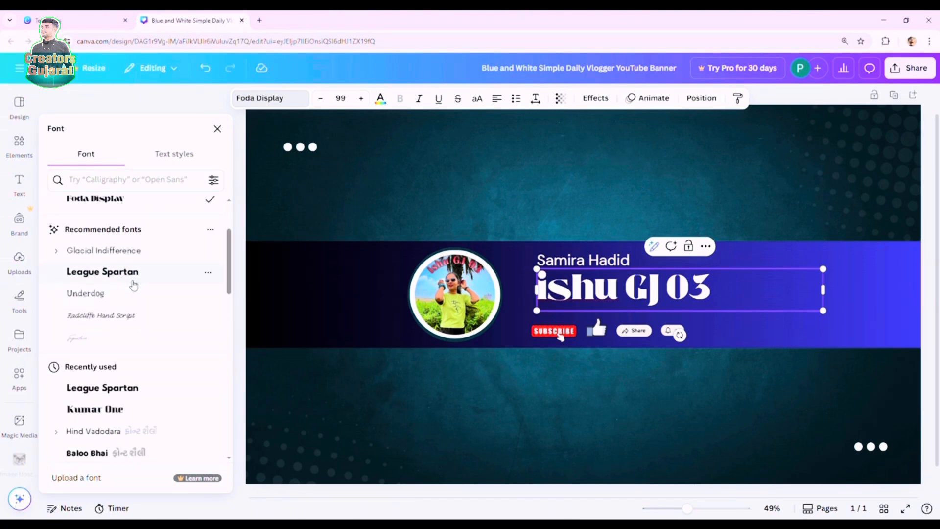
scroll(133, 280, down, 3)
scroll(120, 349, down, 4)
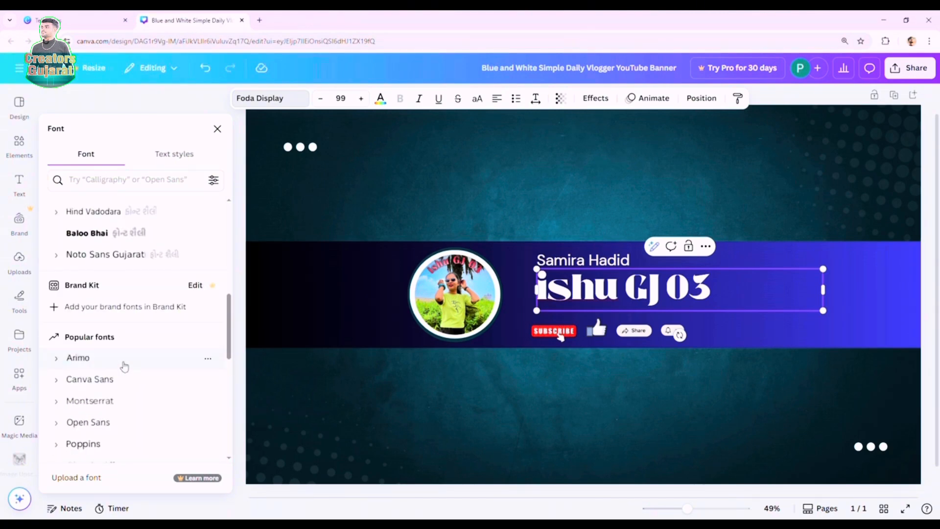
scroll(124, 365, up, 3)
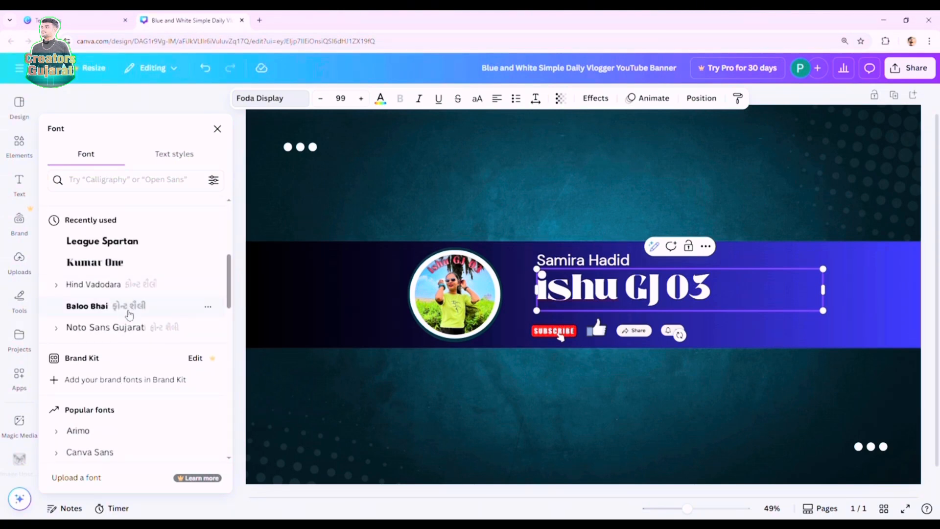
scroll(136, 375, down, 3)
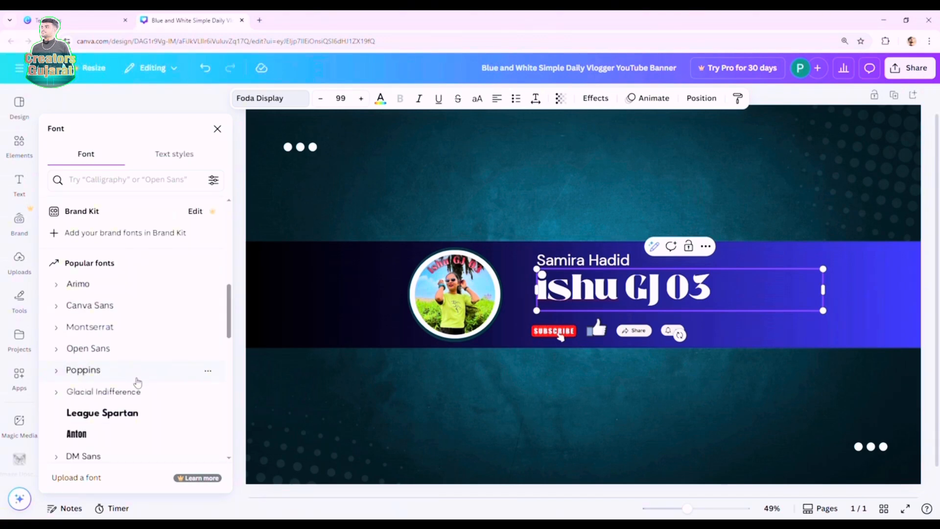
scroll(138, 382, down, 5)
scroll(137, 384, down, 2)
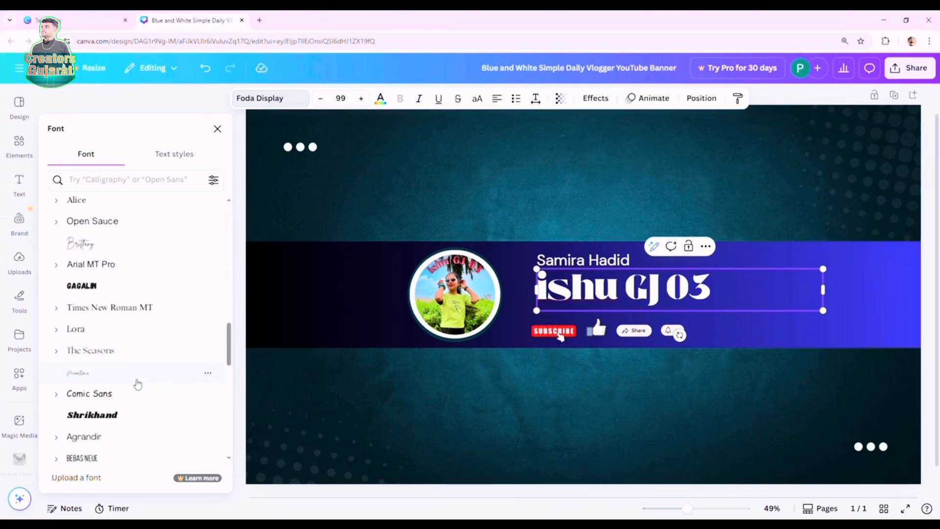
click(131, 423)
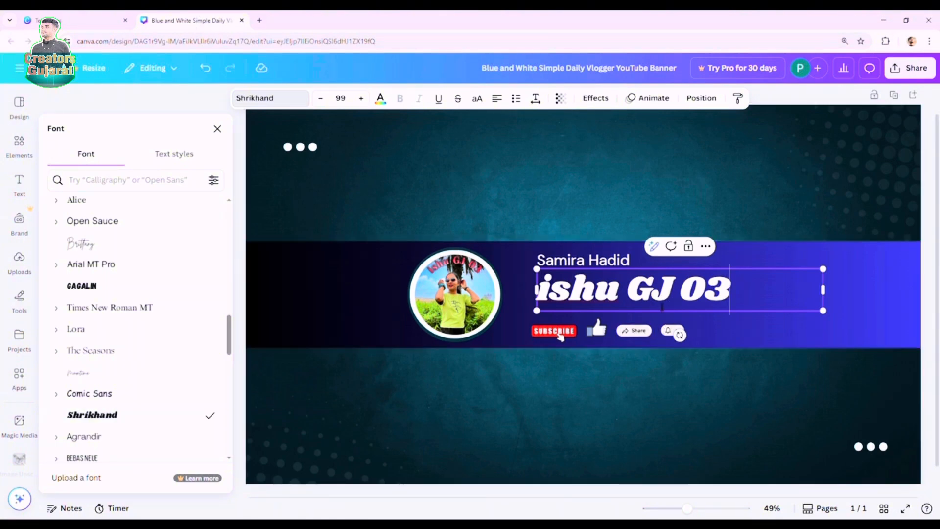
click(631, 201)
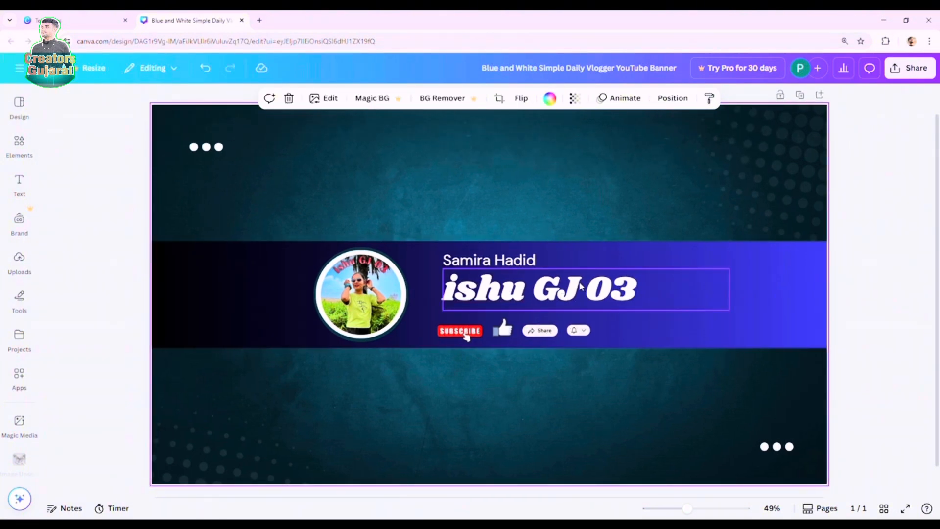
Fit the channel name's text box to its text, scale it down from the original title size, and place it just above the subscribe graphics row.
drag(552, 298, 555, 304)
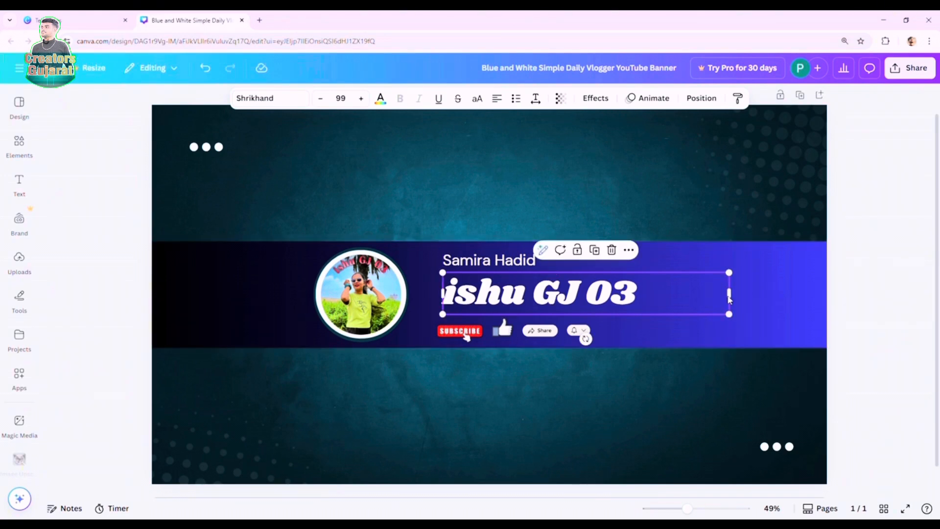
drag(736, 299, 566, 298)
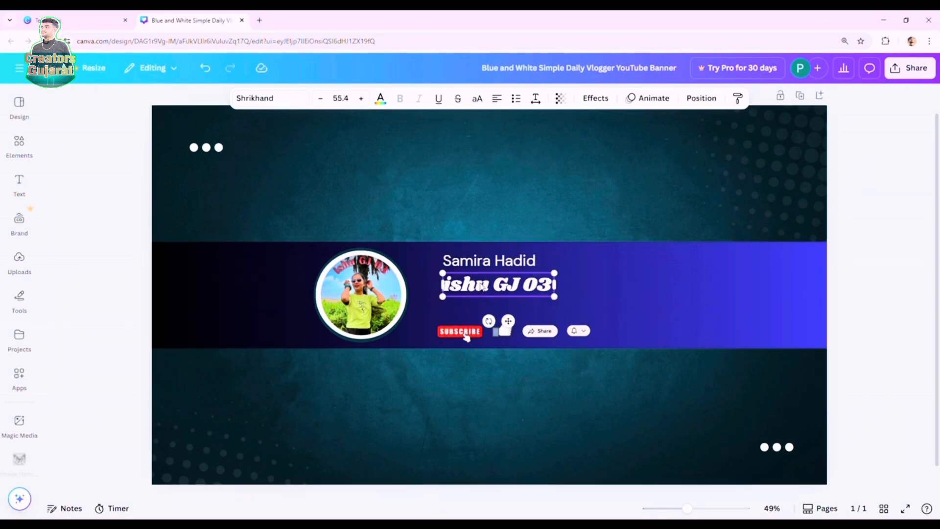
scroll(508, 317, up, 1)
scroll(508, 317, up, 3)
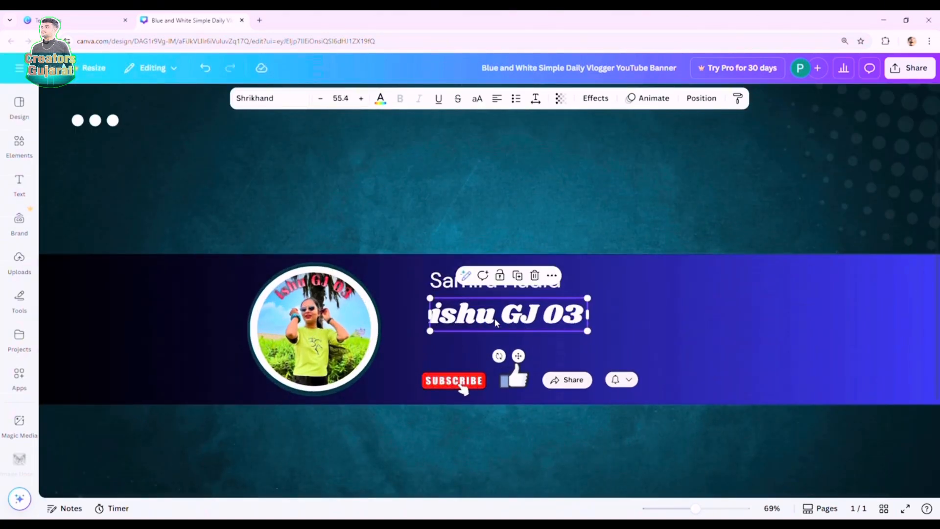
drag(481, 323, 492, 337)
drag(595, 344, 636, 372)
drag(532, 333, 529, 328)
Delete the small placeholder name line above the channel name and check the whole banner.
click(451, 287)
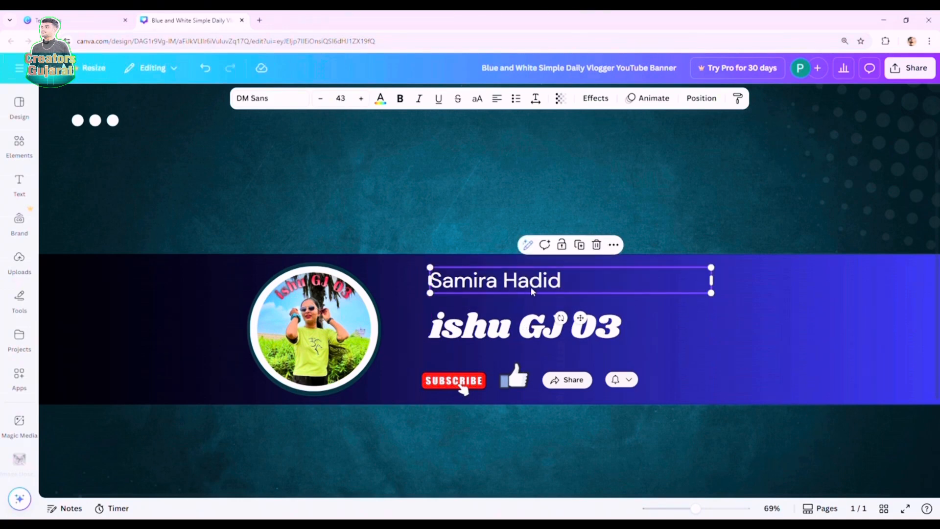
click(601, 247)
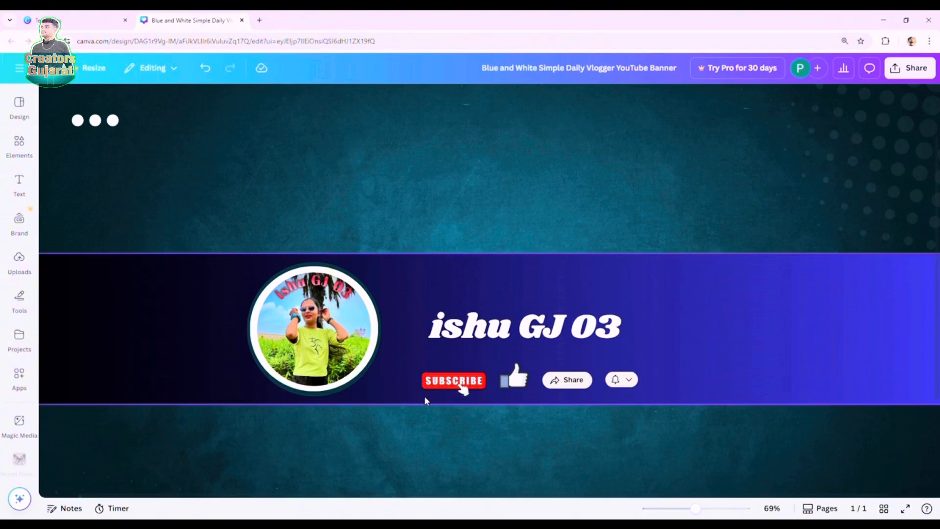
scroll(442, 395, down, 2)
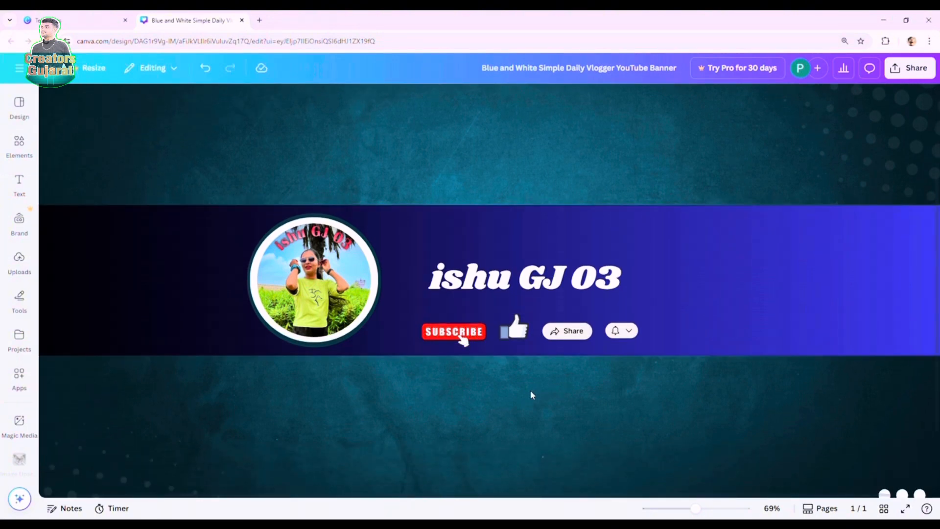
scroll(530, 388, down, 3)
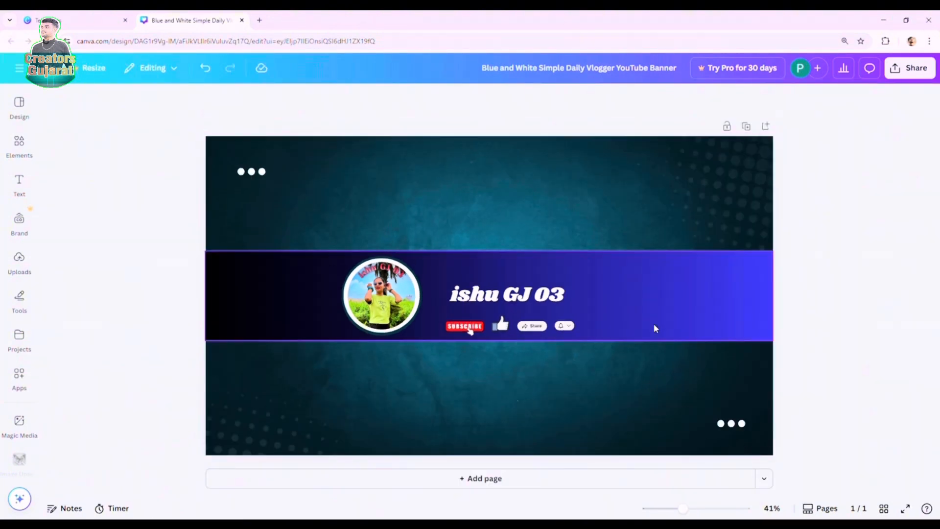
click(607, 201)
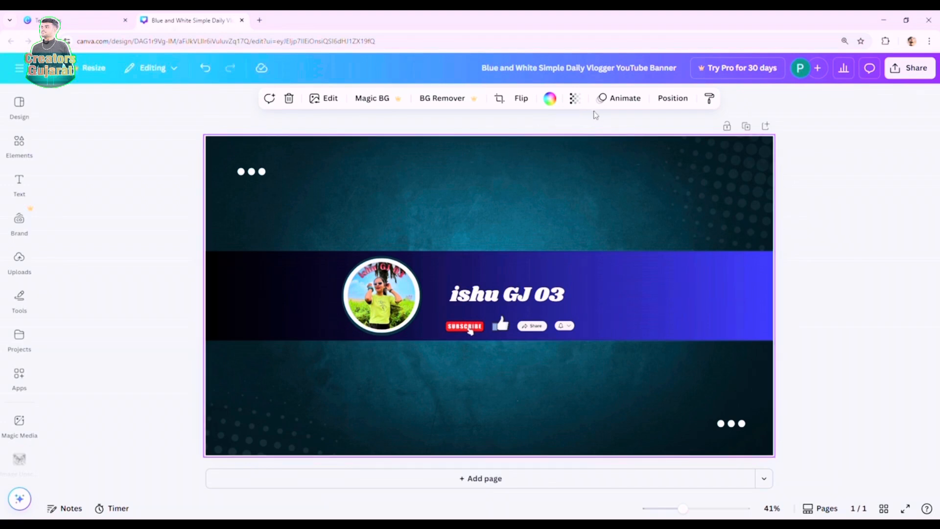
right_click(352, 174)
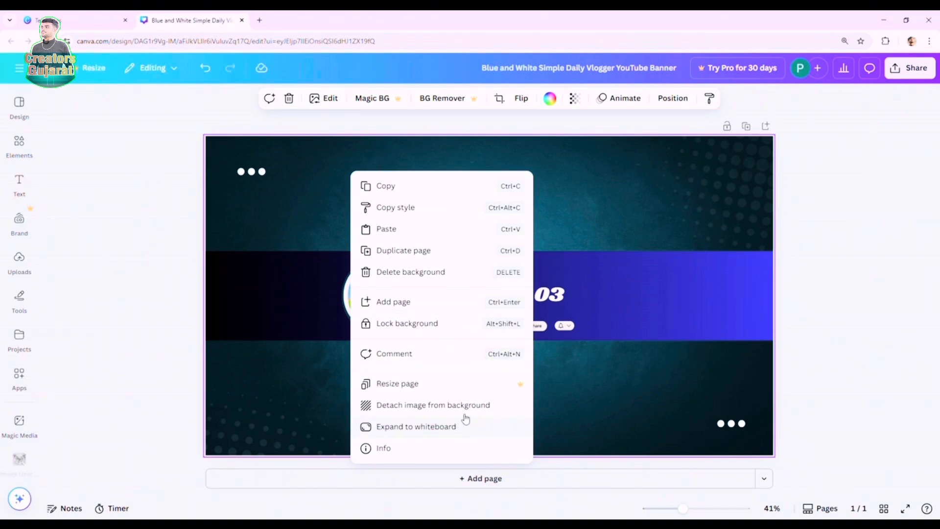
click(607, 216)
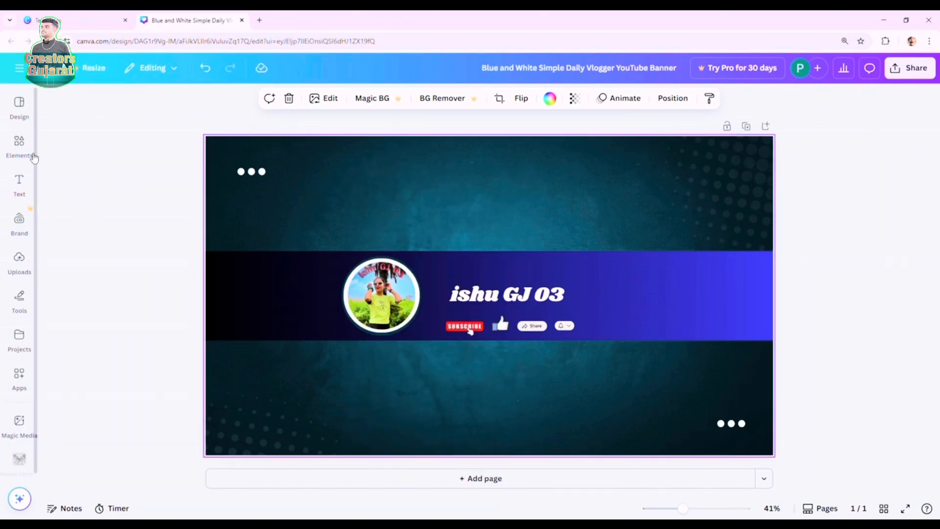
Search the design templates for "background".
click(20, 146)
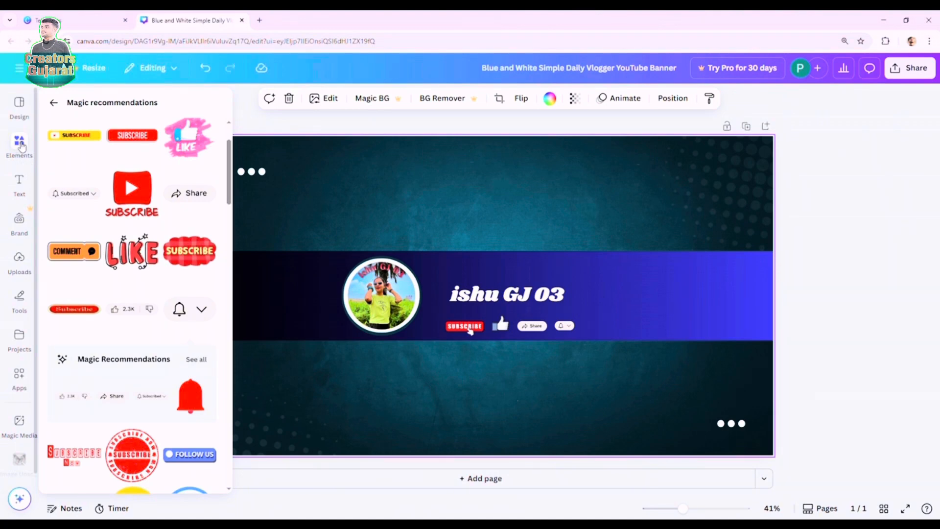
click(23, 113)
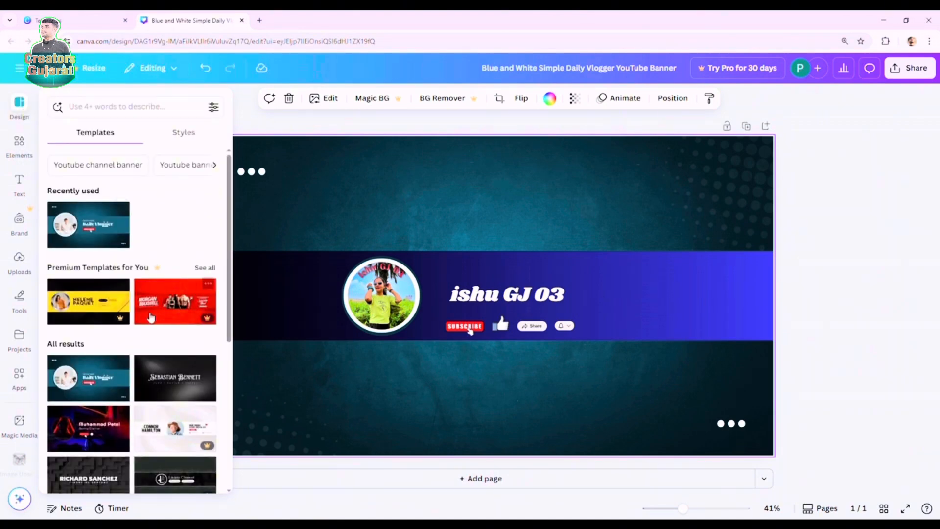
scroll(147, 319, down, 5)
scroll(138, 318, up, 6)
click(97, 106)
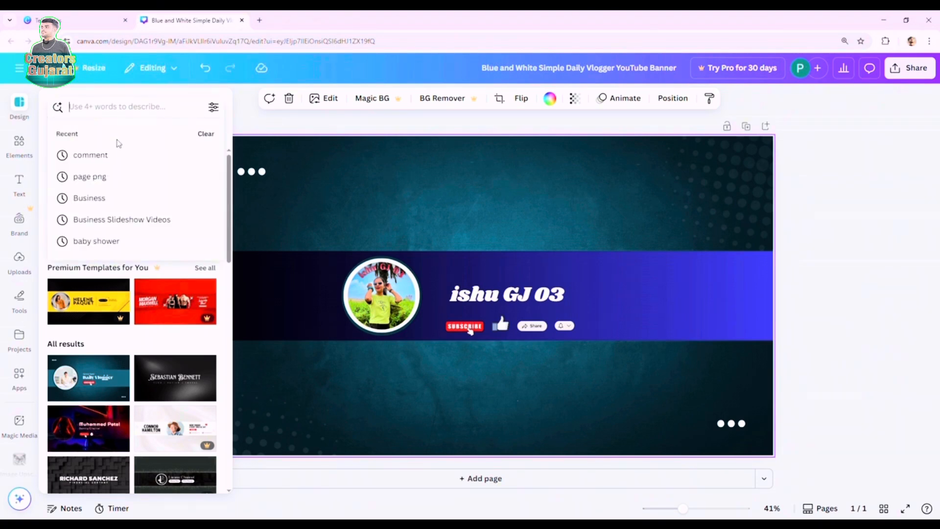
text(ba)
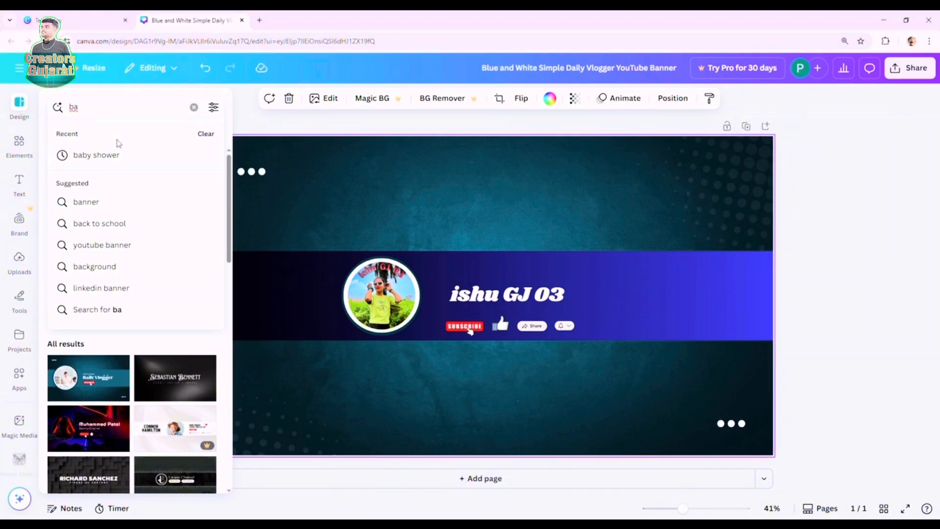
click(116, 267)
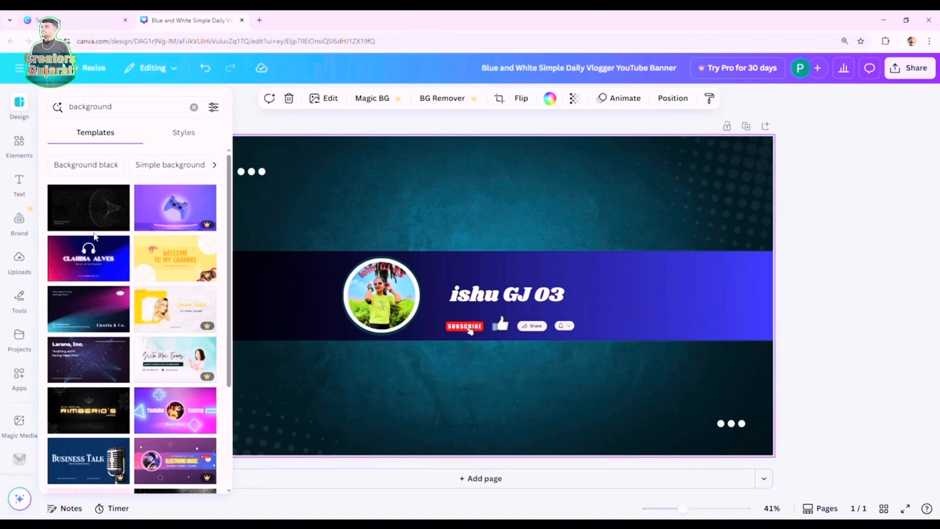
Browse the background template results for a design that suits the banner.
scroll(157, 333, down, 5)
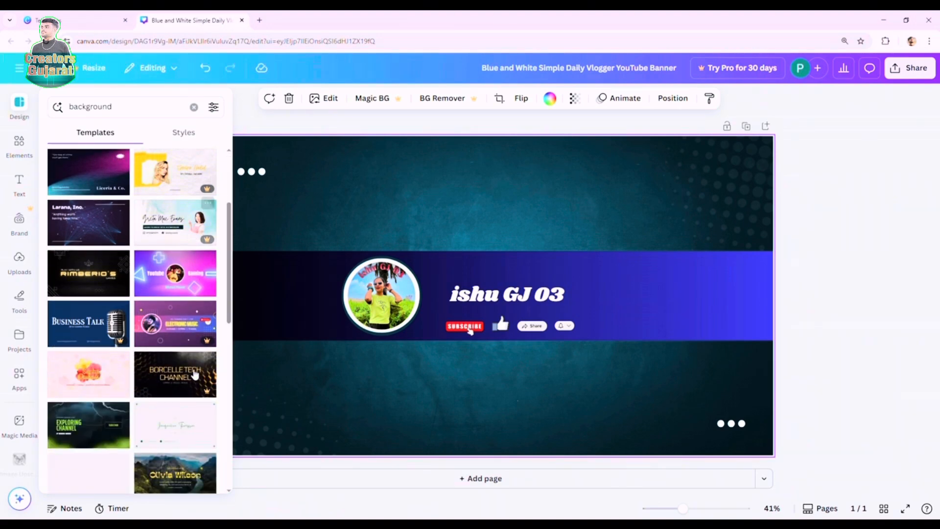
scroll(173, 378, down, 1)
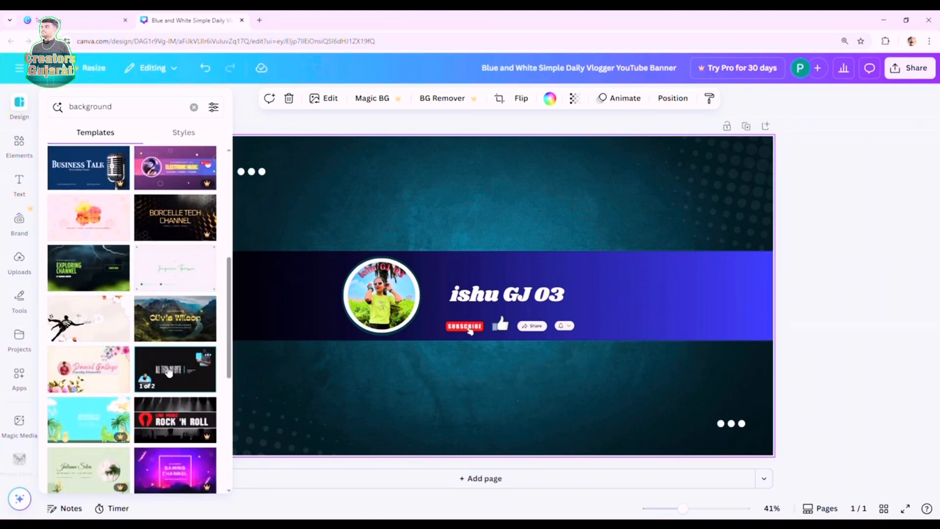
scroll(169, 372, down, 3)
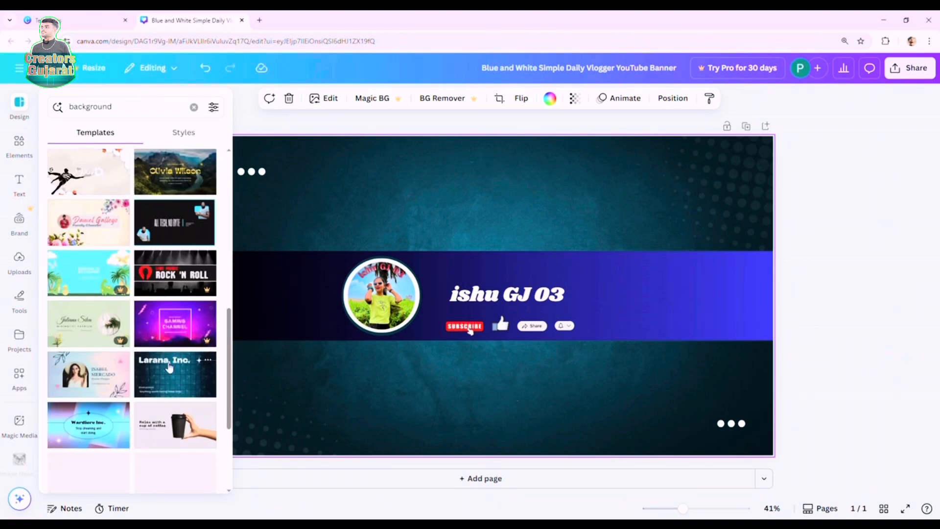
scroll(169, 367, down, 3)
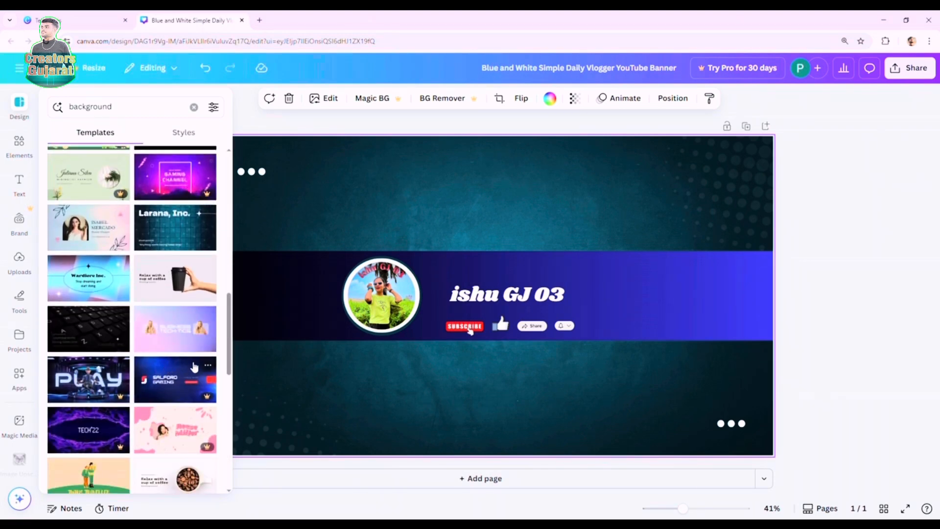
scroll(196, 371, down, 3)
scroll(199, 371, down, 6)
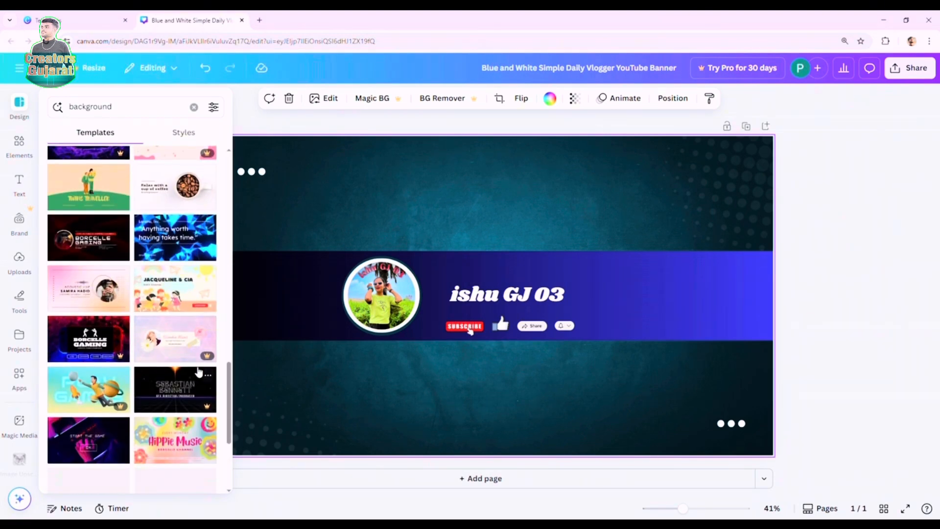
scroll(199, 372, down, 8)
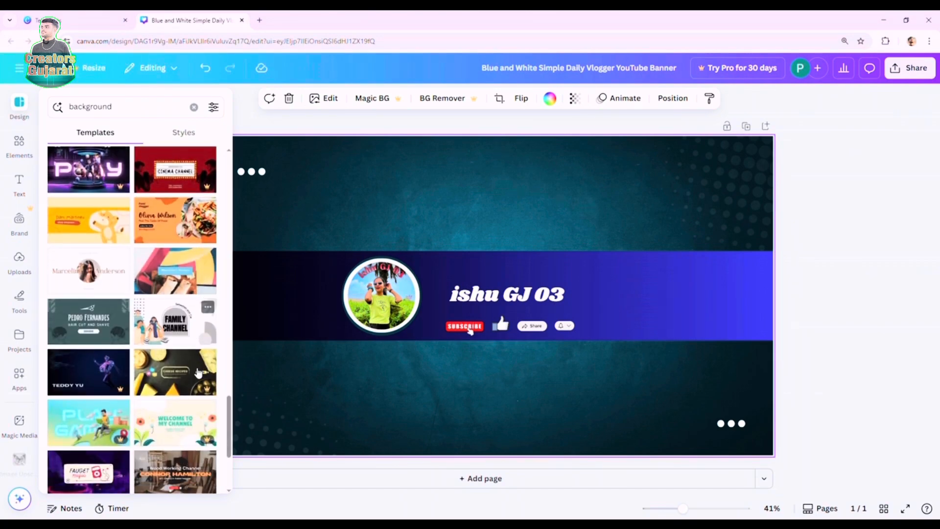
scroll(197, 373, down, 6)
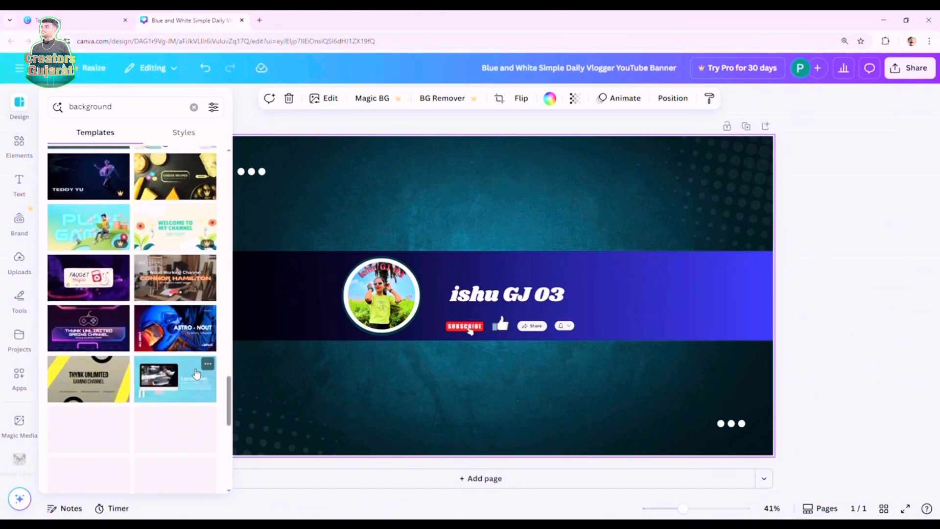
scroll(197, 376, down, 6)
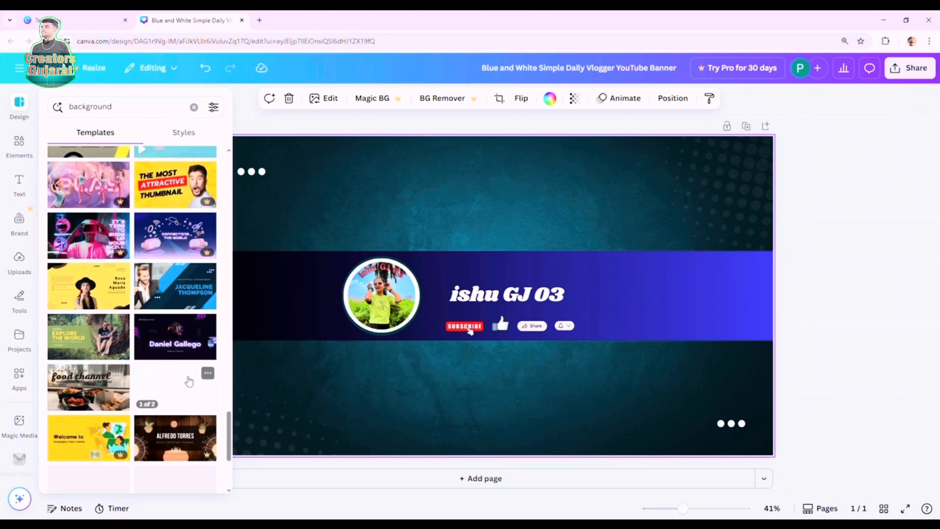
scroll(187, 385, up, 3)
Search the design templates for "colour background" and look over the matching templates and the available styles.
click(72, 108)
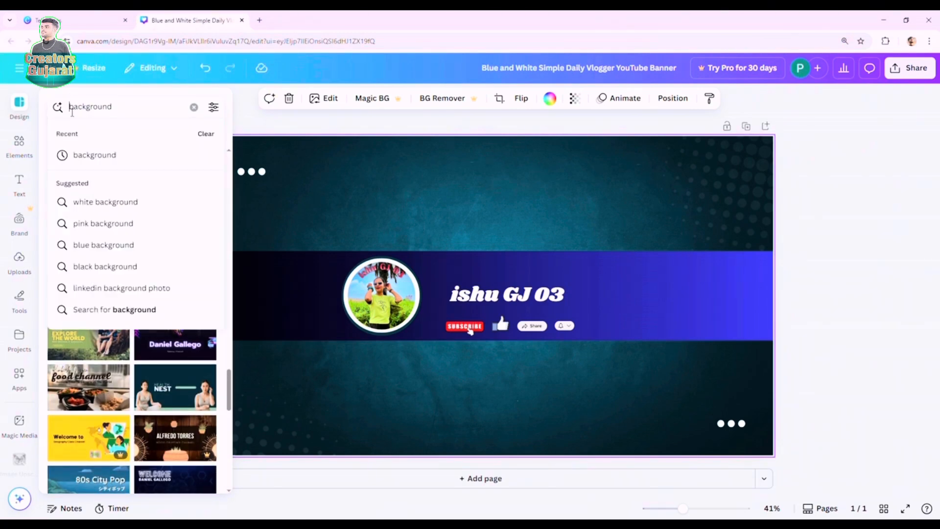
text(colo)
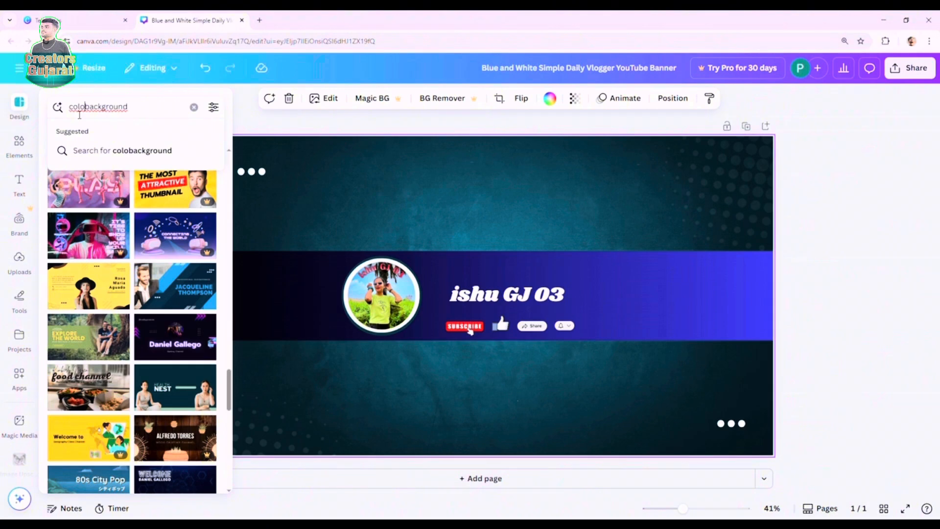
text(ur)
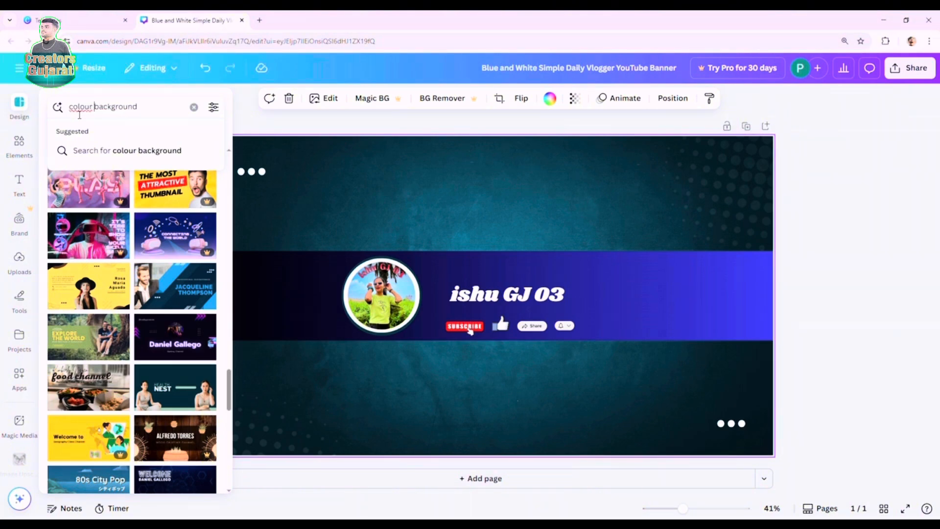
key(Return)
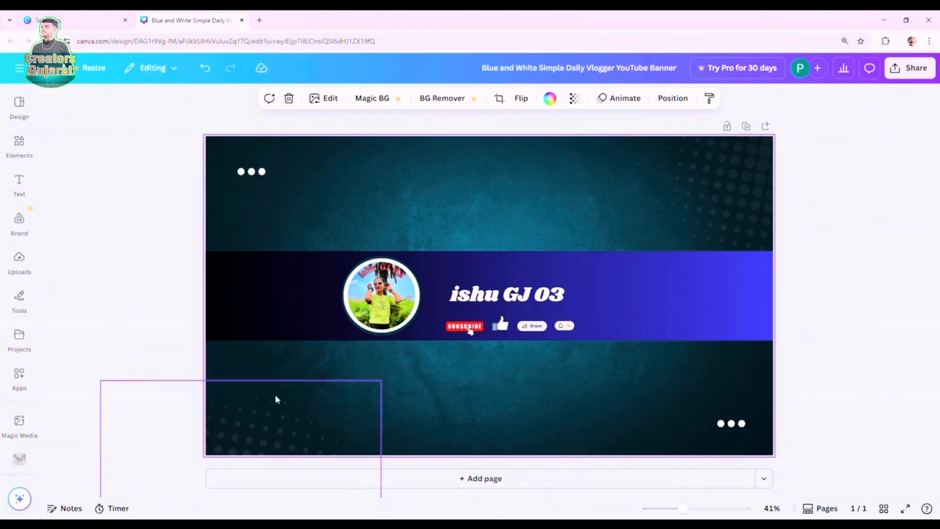
mouse_move(28, 116)
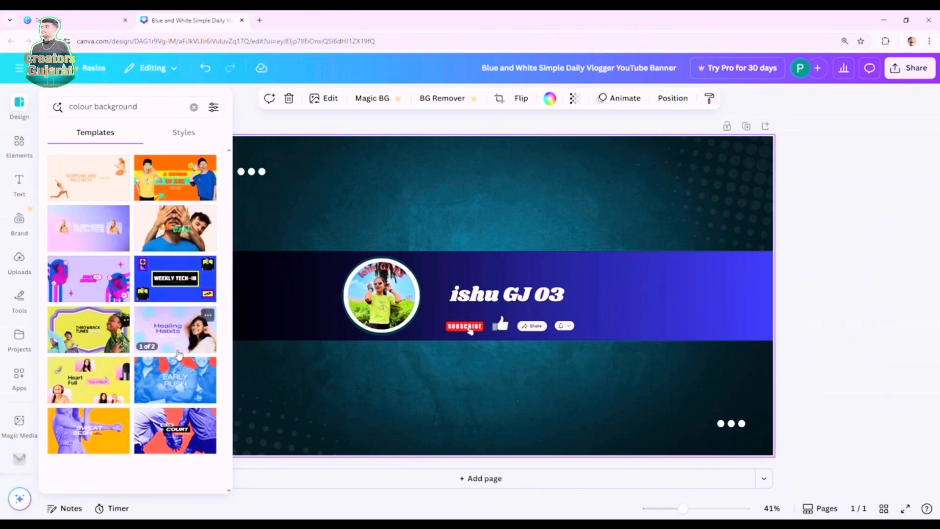
click(184, 133)
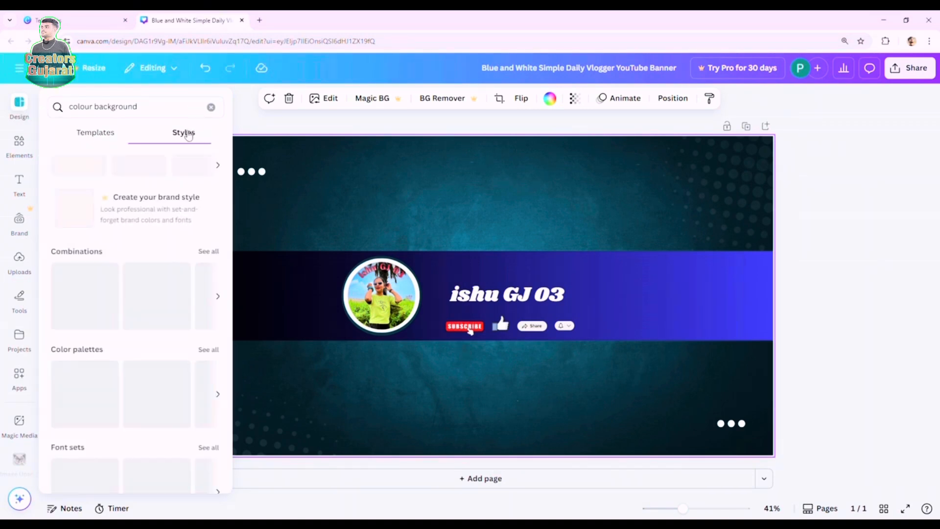
click(102, 137)
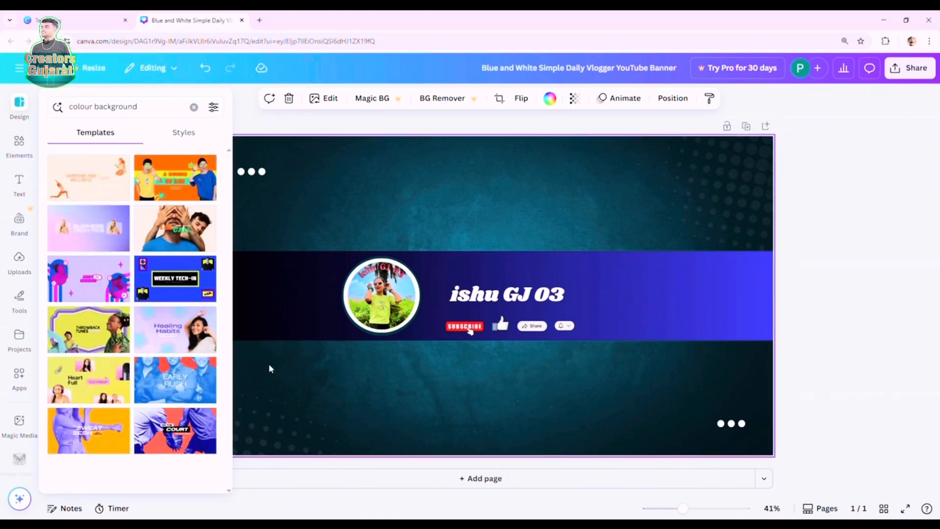
Try locking the banner's background image and unlock it again.
right_click(437, 372)
click(399, 377)
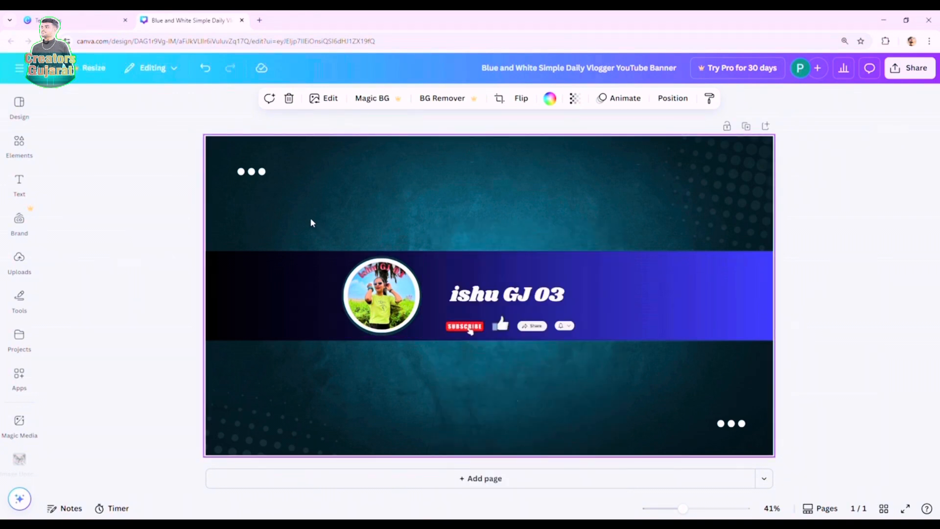
right_click(363, 188)
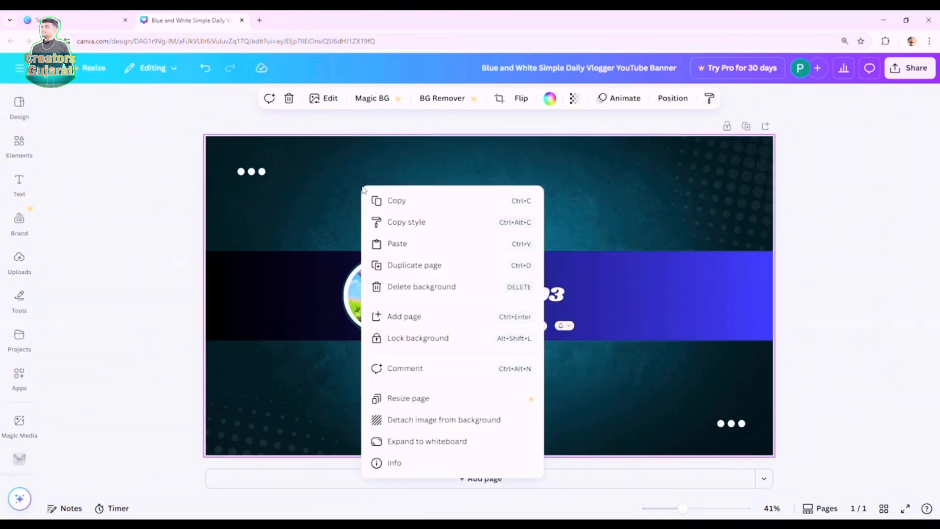
click(405, 340)
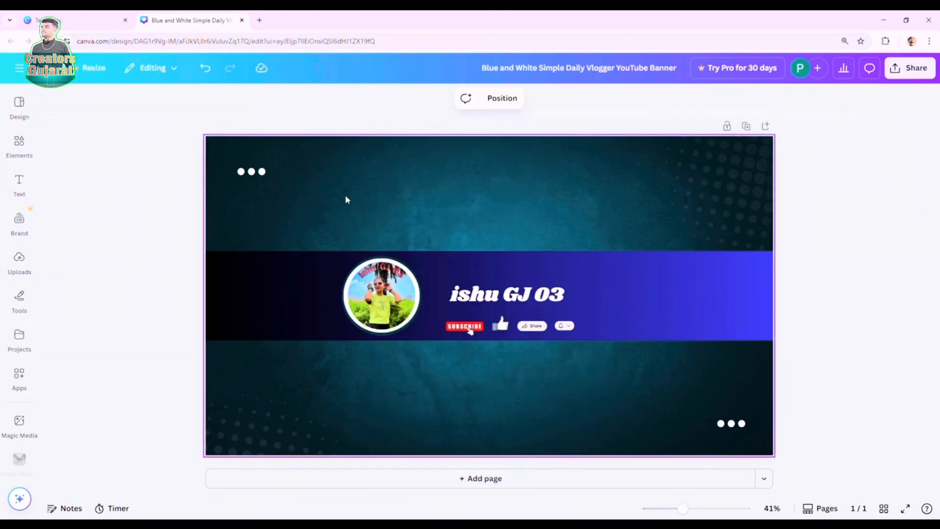
right_click(338, 183)
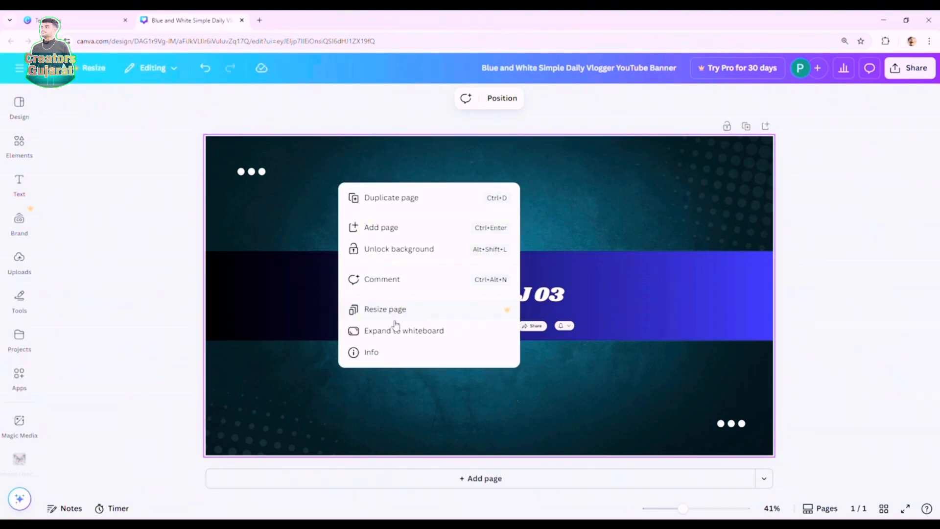
click(393, 250)
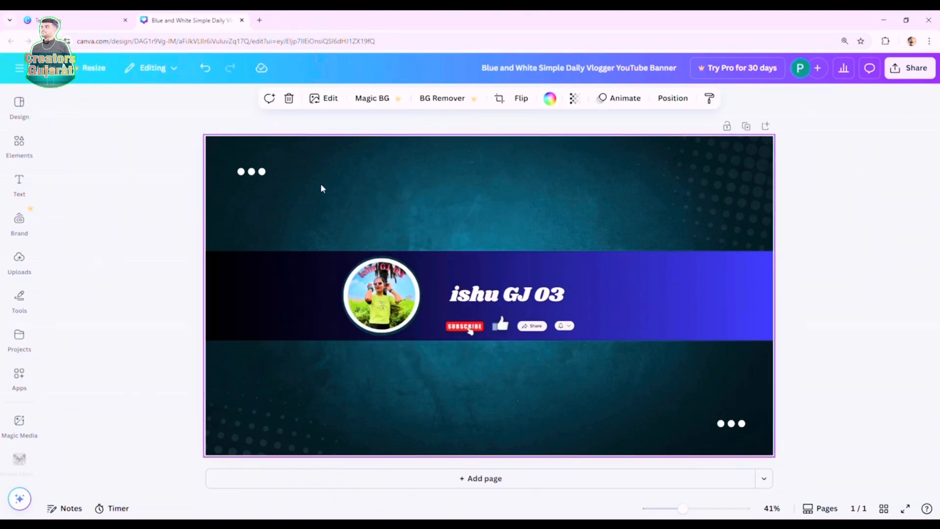
Delete both white three-dot decorations, one near the banner's upper-left corner and one near its lower-right corner.
click(250, 170)
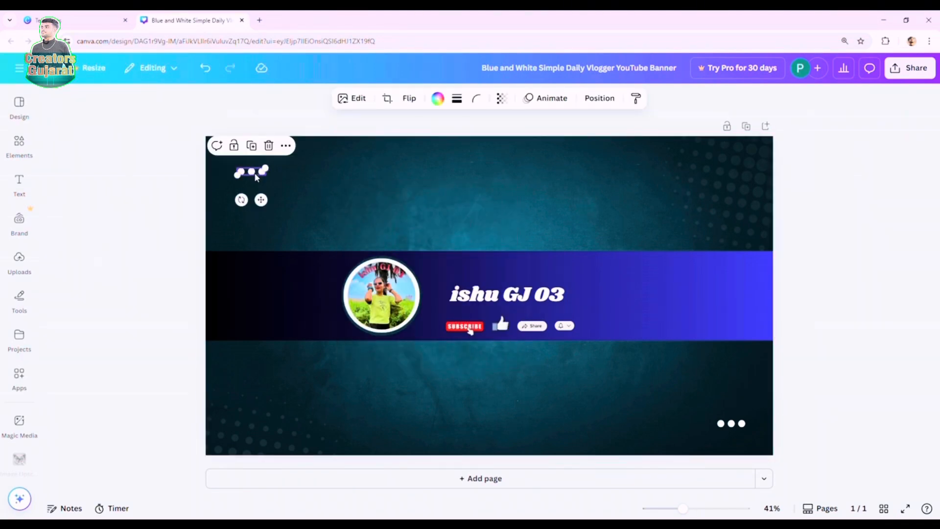
click(267, 145)
click(733, 431)
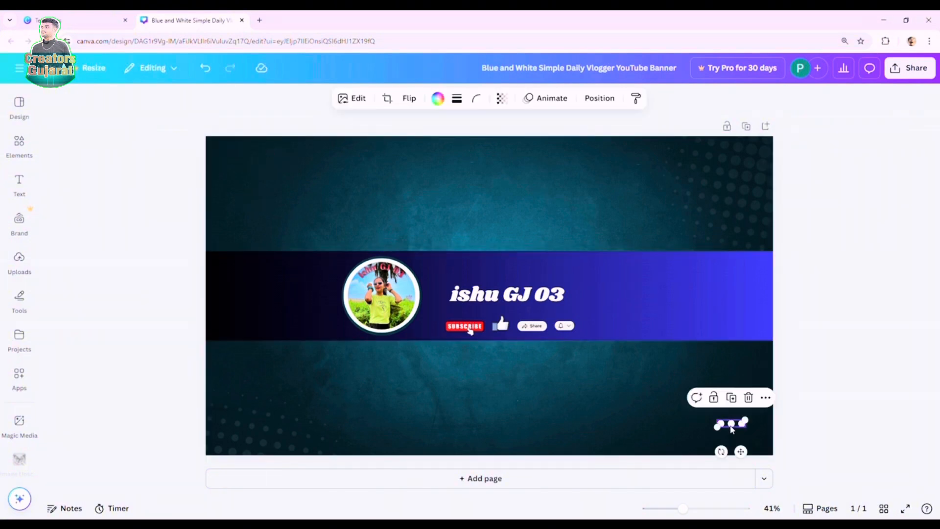
click(748, 395)
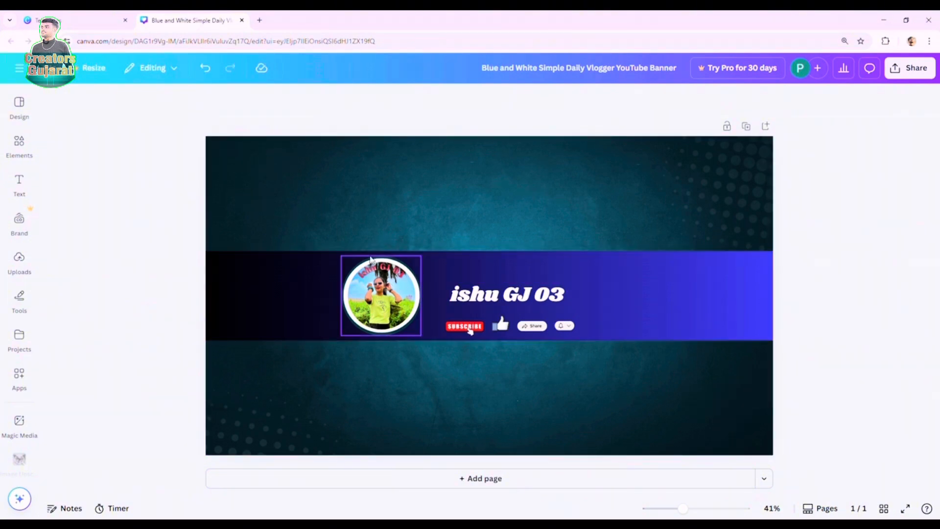
Select the gradient band together with the portrait and lock them in place.
drag(343, 200, 573, 356)
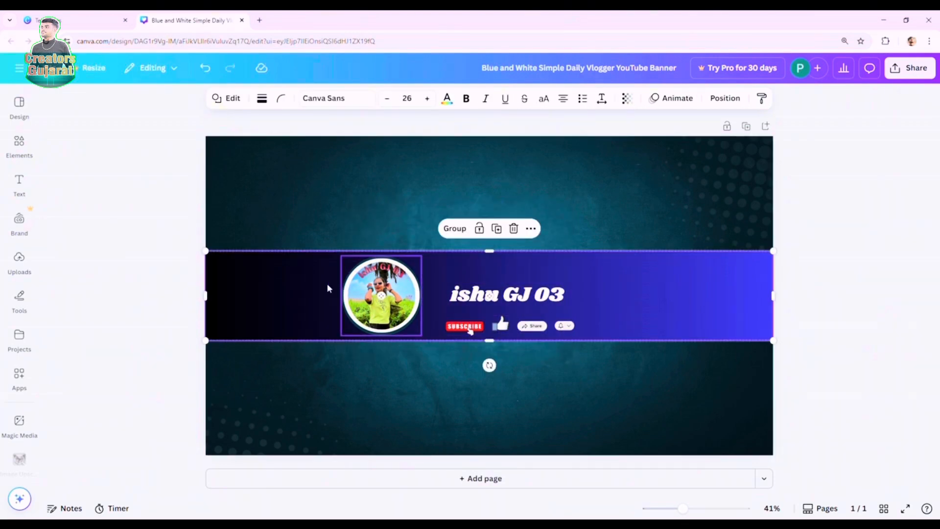
right_click(280, 277)
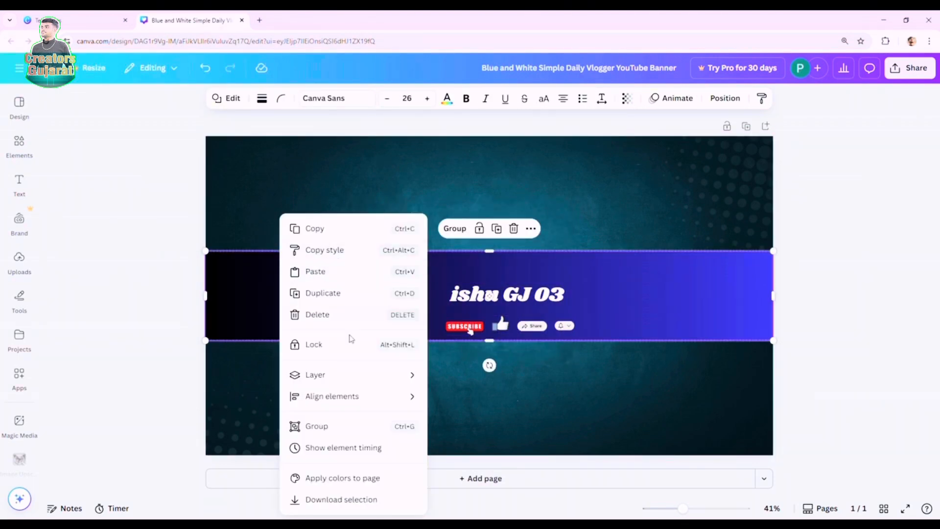
click(319, 347)
Try to select the portrait, channel name and engagement graphics together without the gradient band.
drag(318, 220, 350, 257)
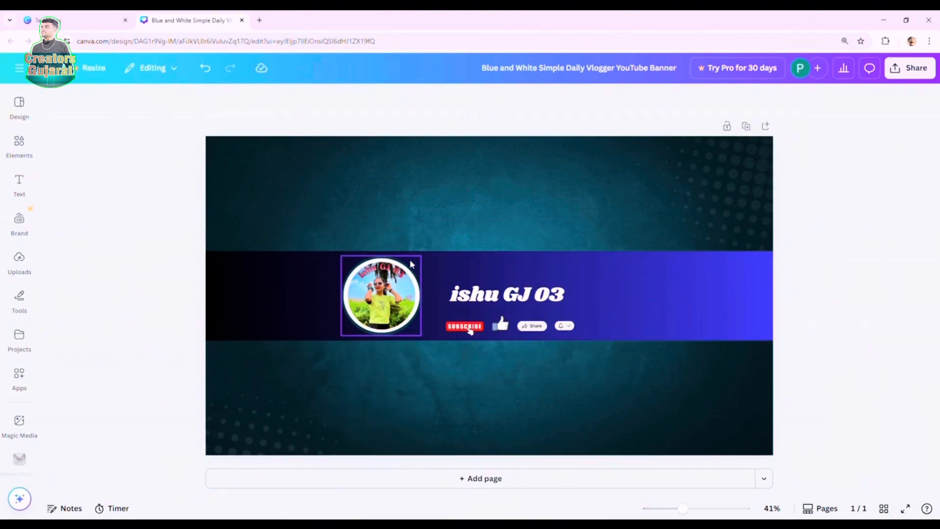
drag(360, 292, 628, 384)
click(356, 242)
drag(355, 244, 586, 352)
drag(315, 231, 603, 366)
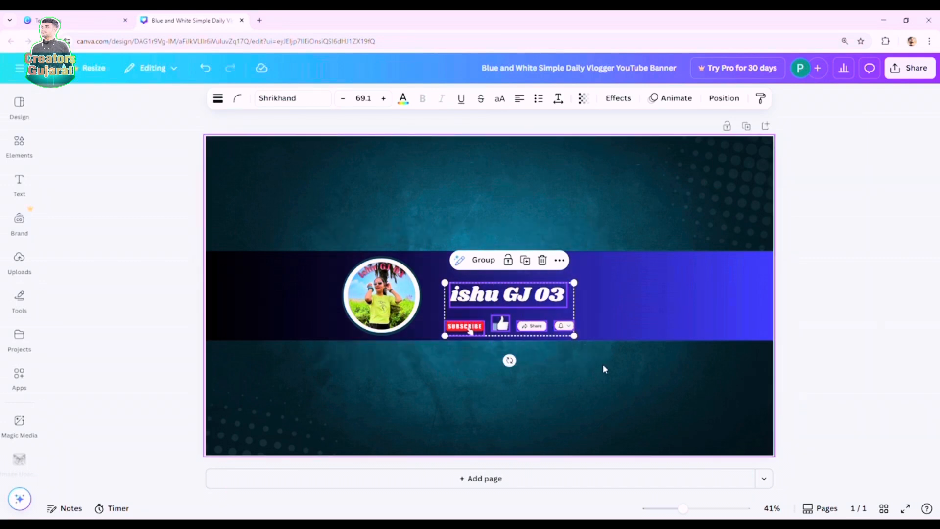
click(395, 303)
shift+click(462, 299)
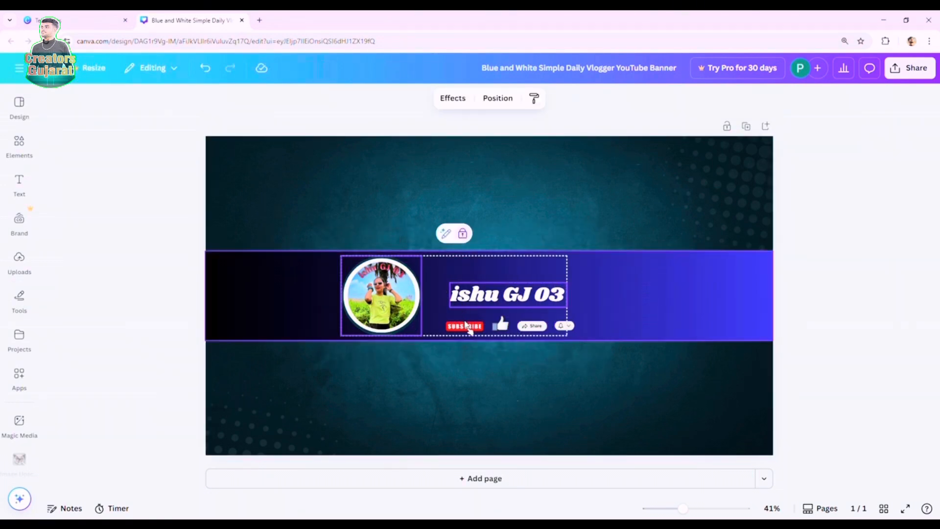
drag(585, 360, 417, 311)
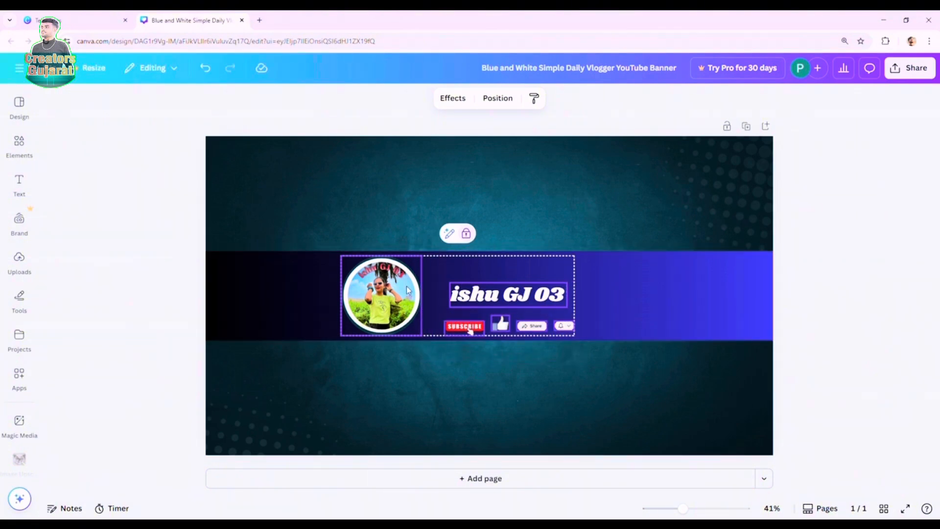
click(419, 294)
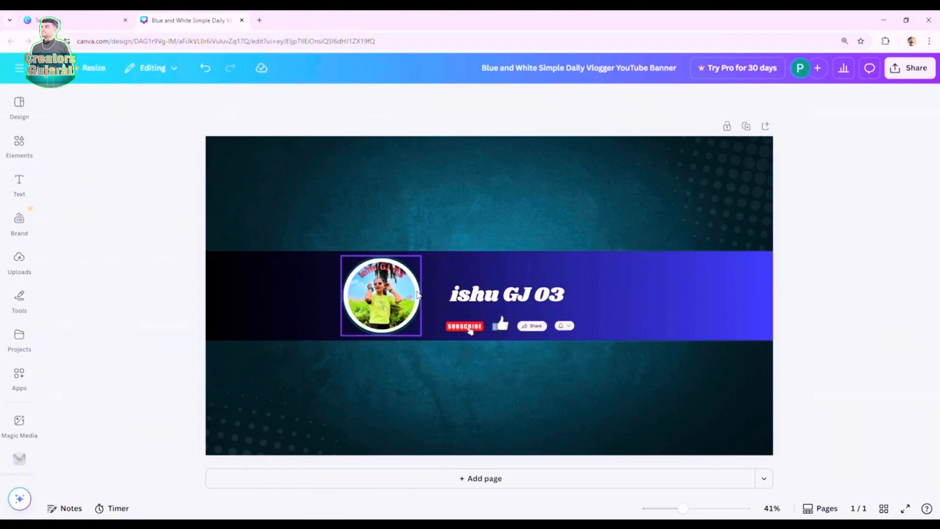
Try moving the channel name slightly to the right on its own and undo the move.
click(461, 301)
drag(461, 301, 475, 302)
key(ctrl+z)
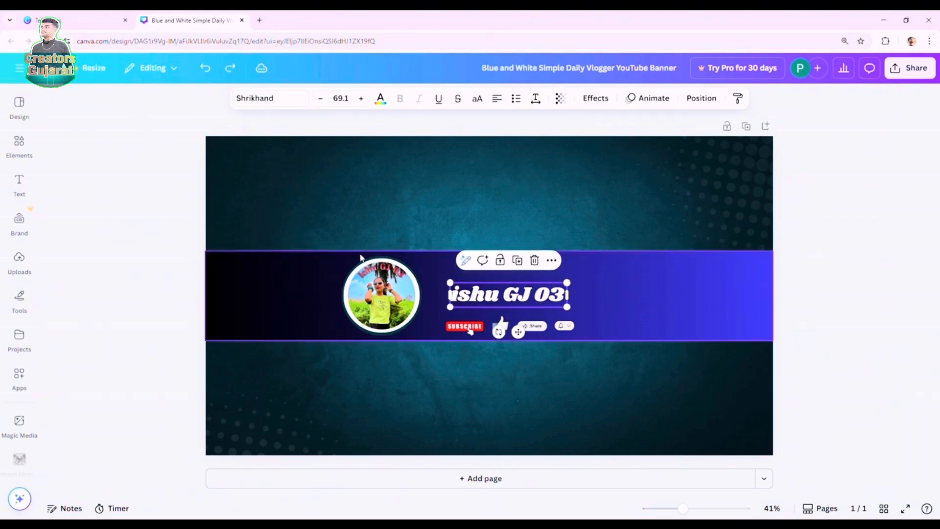
Group the portrait, channel name and engagement graphics, and move the group right to centre it horizontally on the banner.
drag(348, 234, 601, 361)
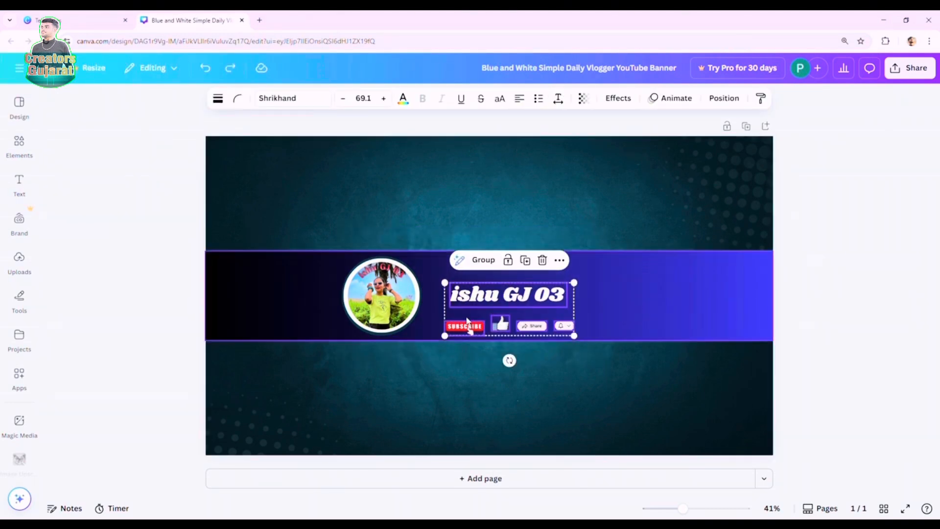
shift+click(389, 320)
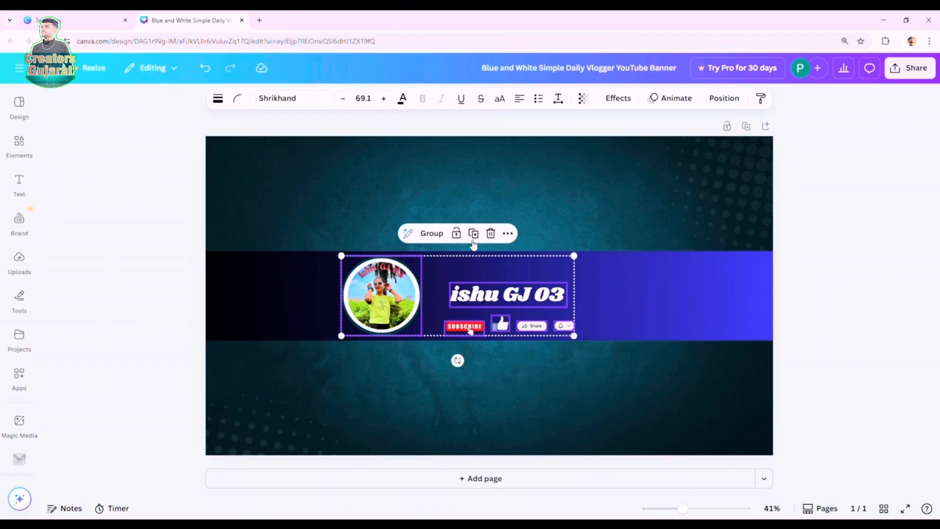
key(ctrl+g)
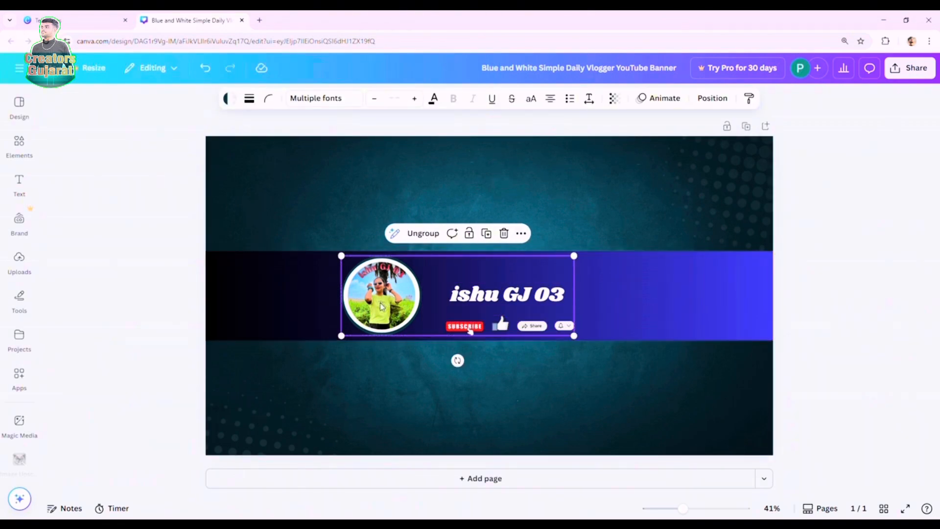
drag(406, 306, 440, 309)
click(337, 211)
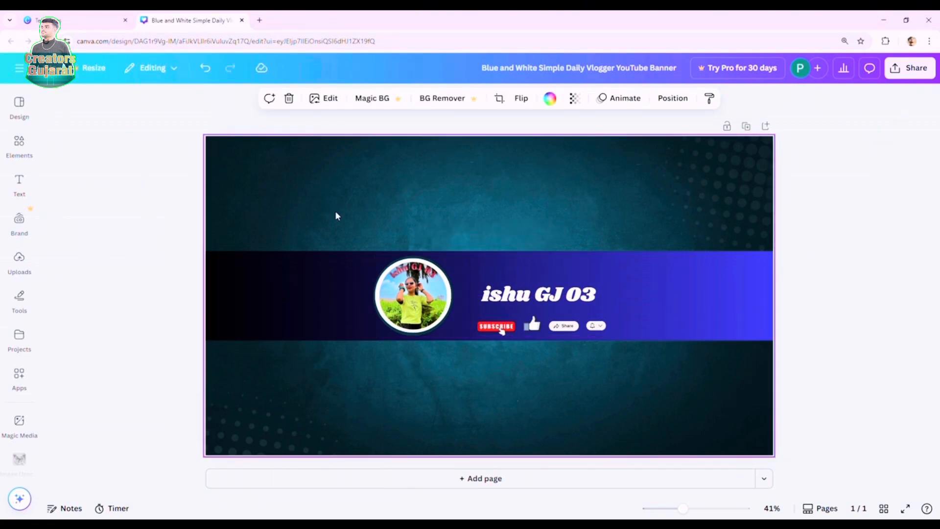
right_click(335, 211)
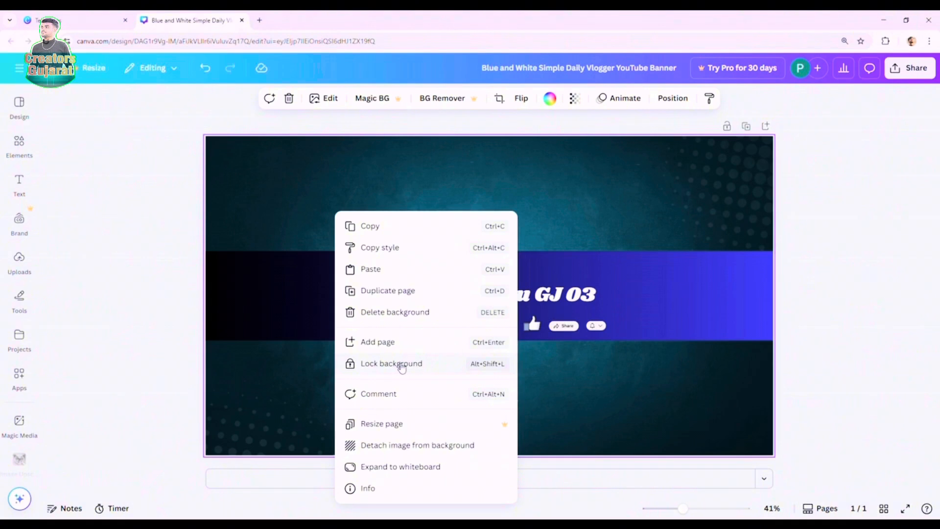
click(247, 210)
right_click(292, 172)
Compare the Slate and Newspaper filters on the banner's background image and settle on the Noir filter.
click(280, 163)
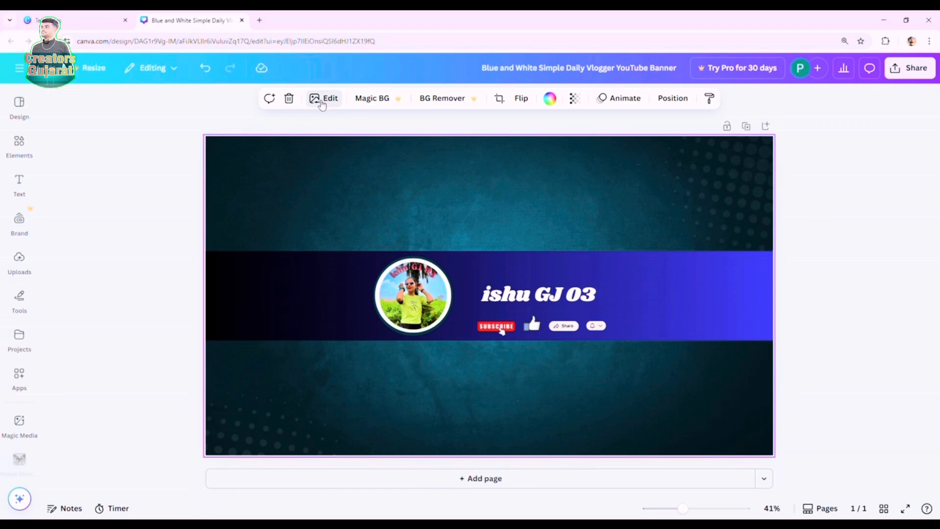
click(558, 101)
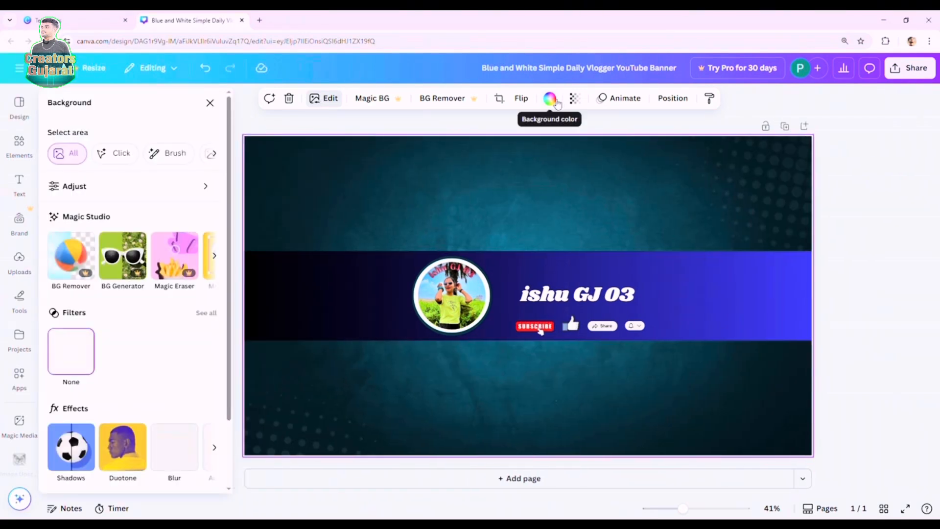
click(208, 313)
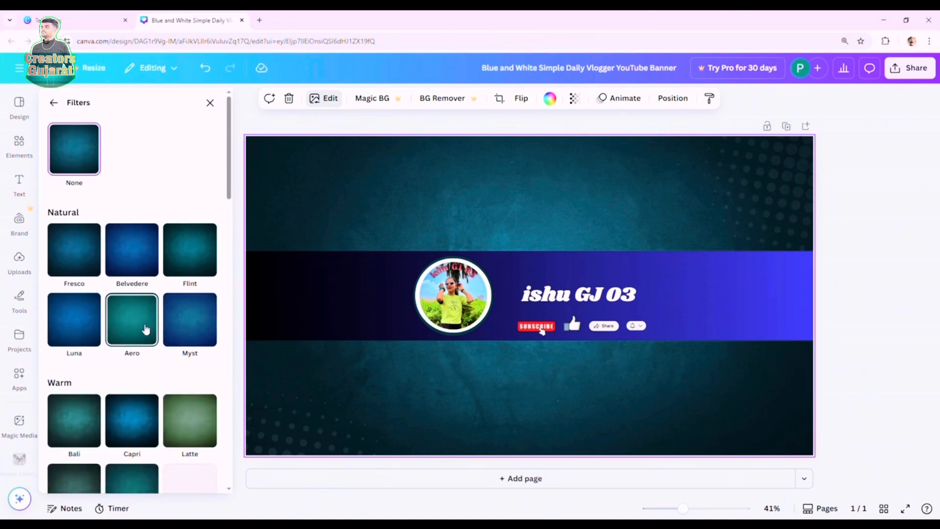
scroll(147, 326, down, 10)
scroll(181, 397, down, 10)
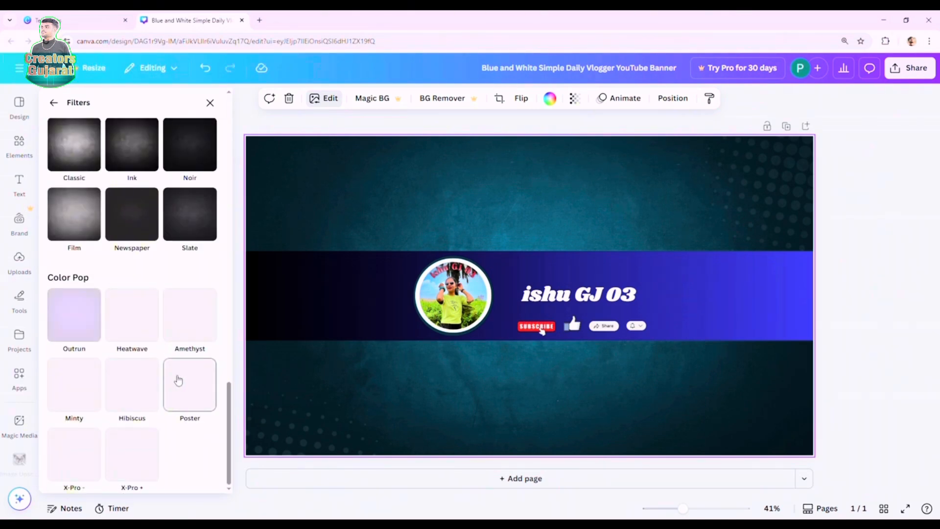
click(191, 230)
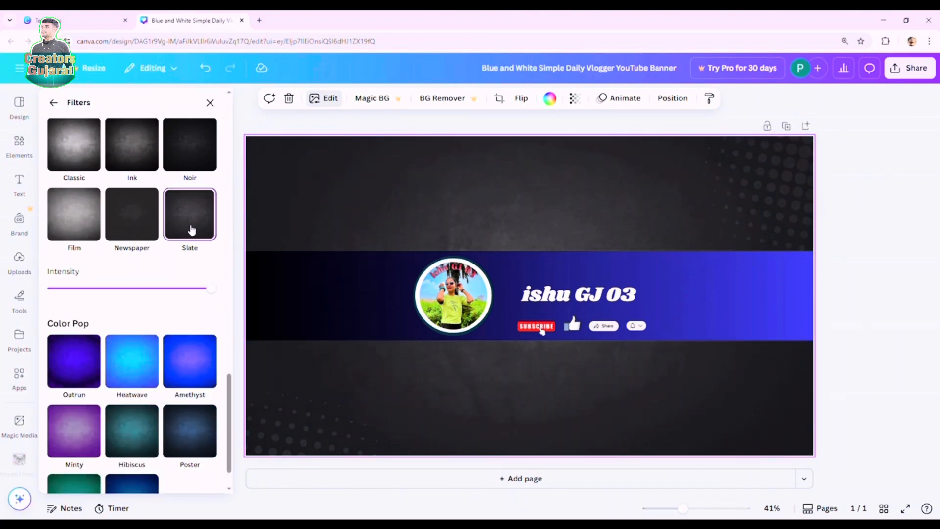
click(153, 218)
scroll(157, 223, up, 2)
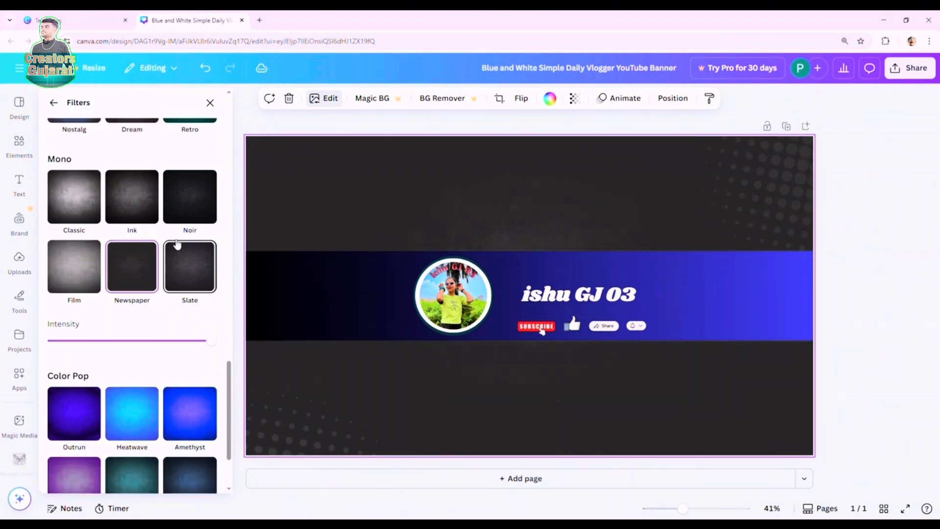
click(194, 226)
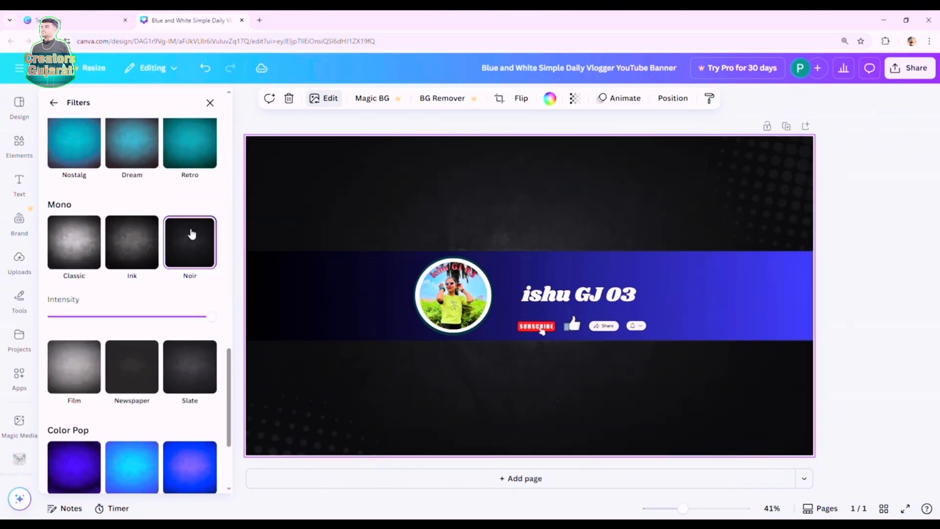
Unlock the gradient band behind the portrait and channel name.
click(375, 302)
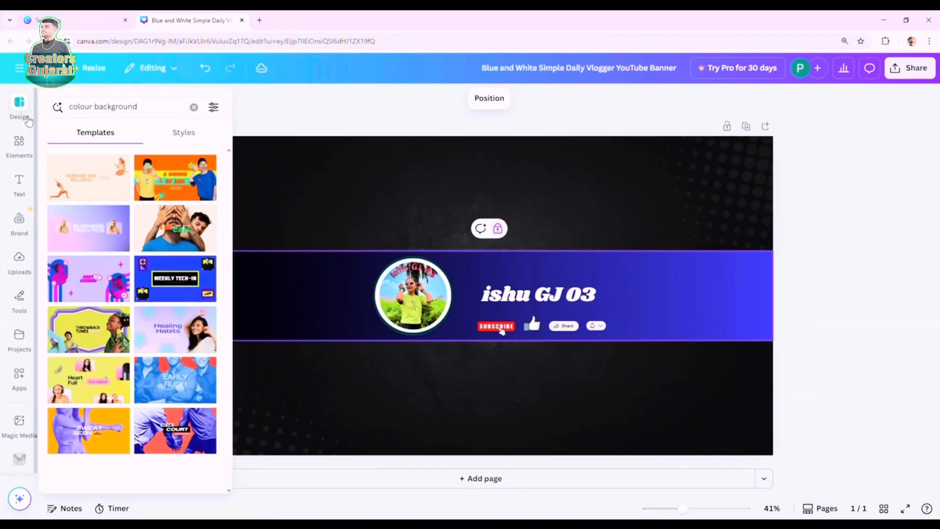
right_click(283, 307)
click(308, 318)
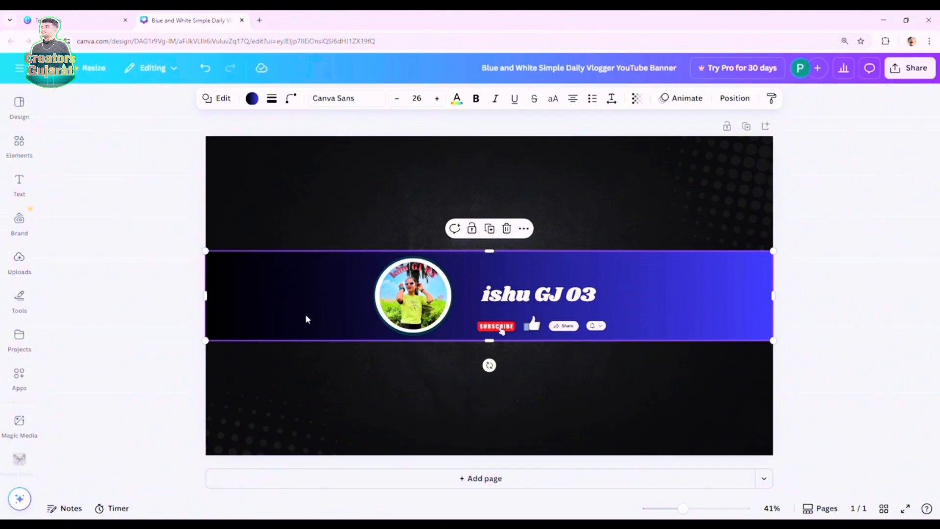
Try a light blue fill, the brand purple gradient, and the purple-to-yellow, black-to-white, grey-to-white and green default gradients on the band.
click(252, 98)
click(207, 208)
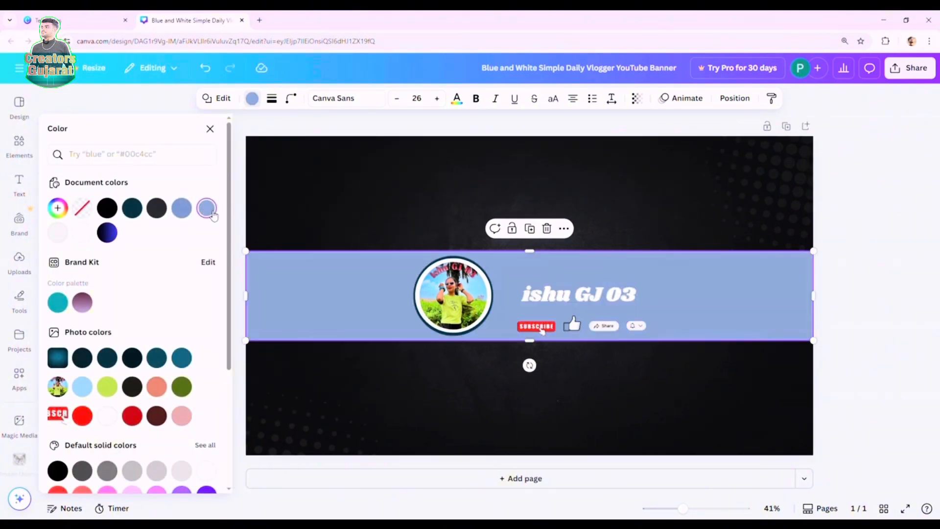
click(83, 302)
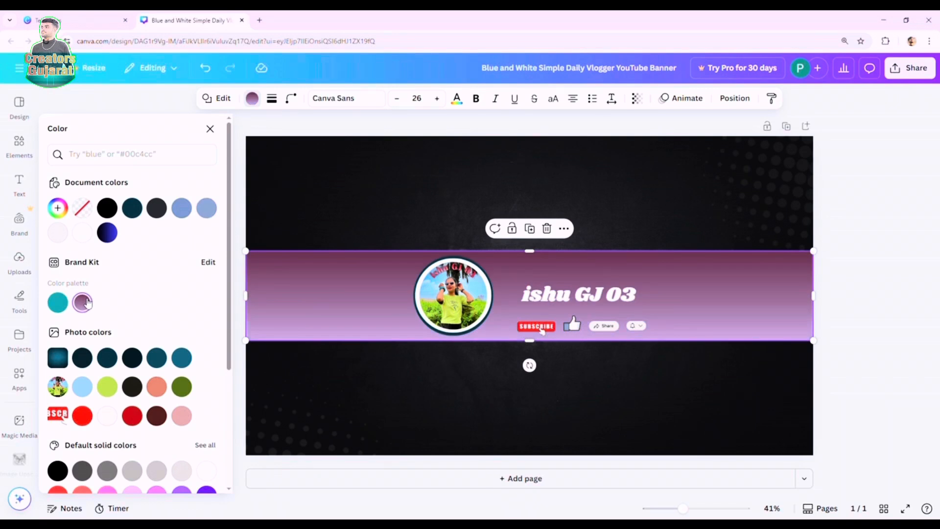
scroll(172, 414, down, 4)
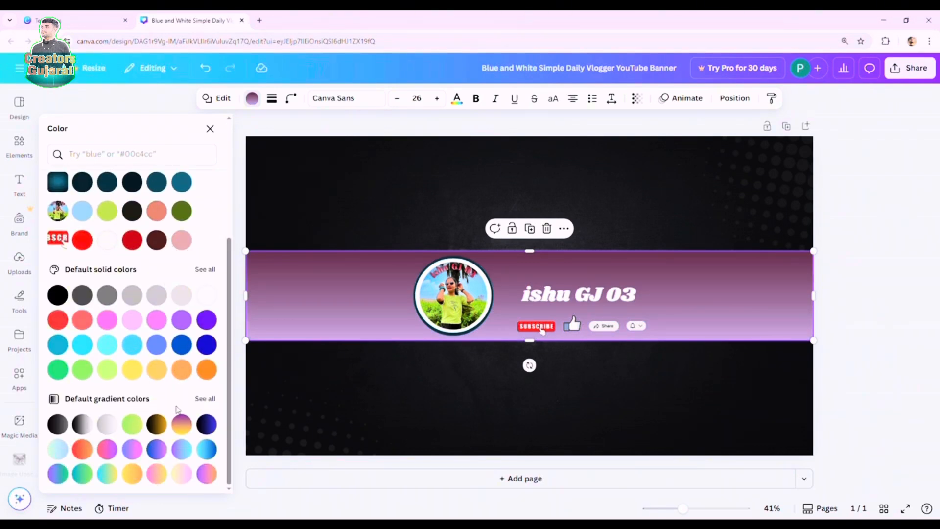
click(182, 424)
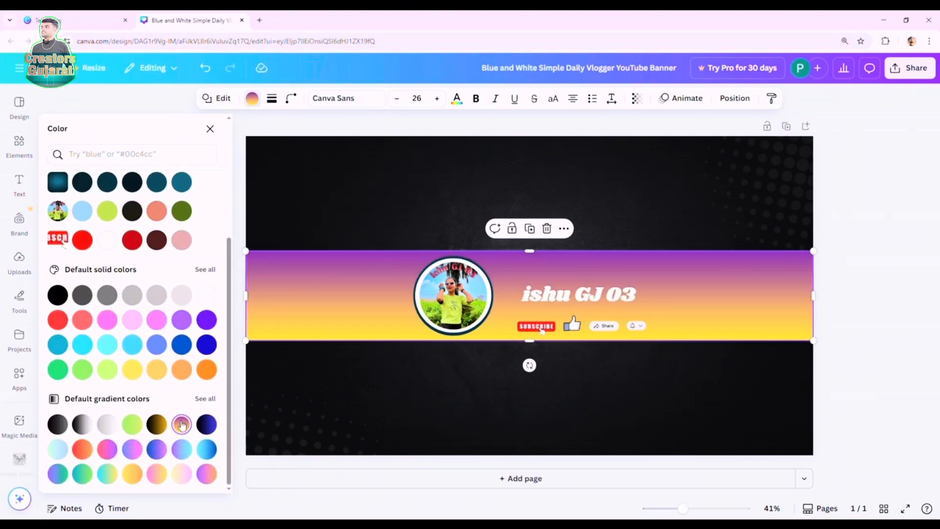
click(82, 421)
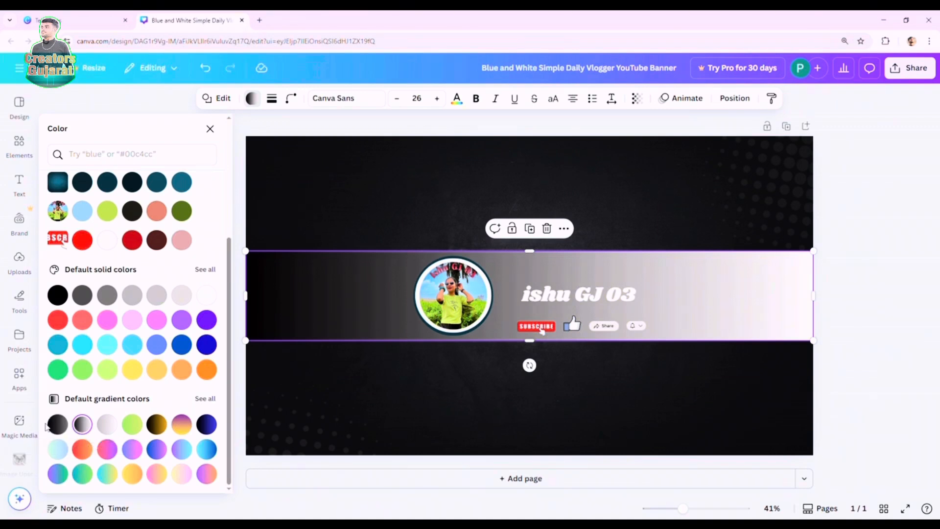
click(107, 424)
click(139, 429)
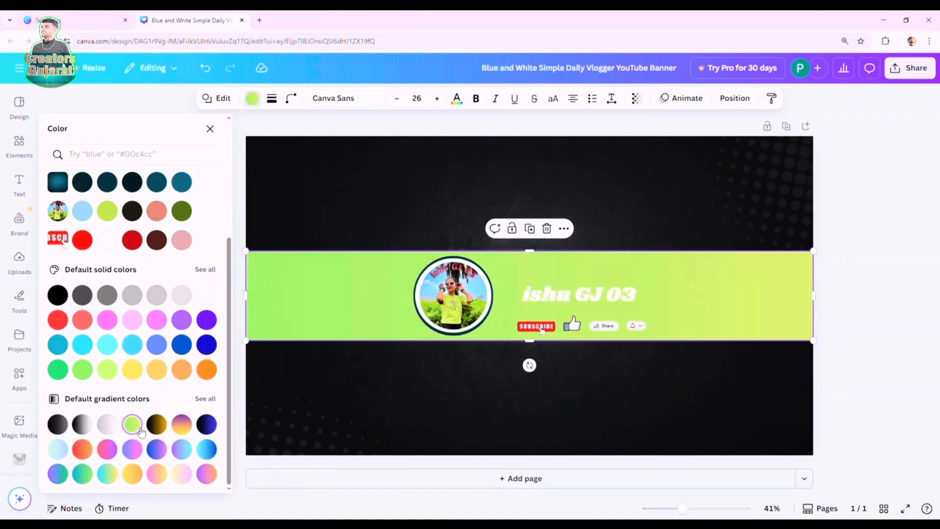
Try brighter default gradients on the band, including blue-to-pink, cyan-to-yellow, pink-to-yellow, purple-to-orange and cyan-to-blue.
click(156, 451)
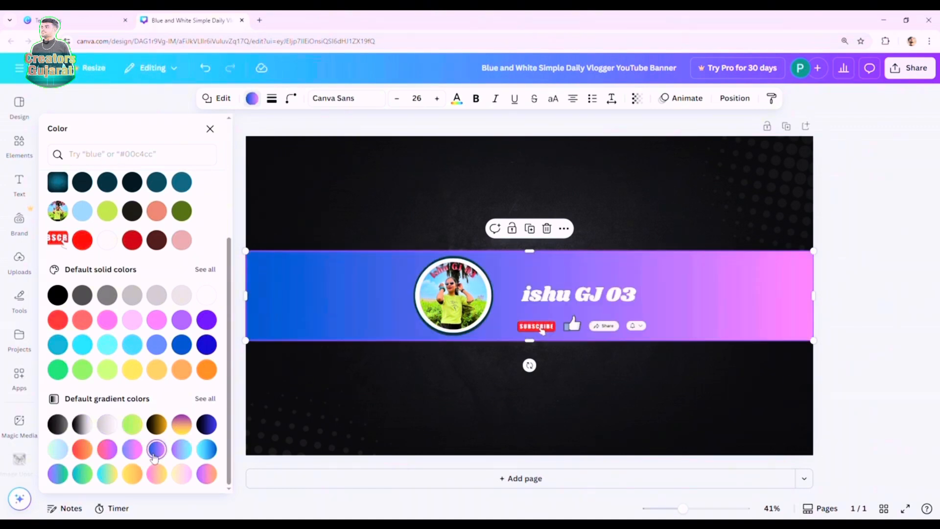
click(107, 474)
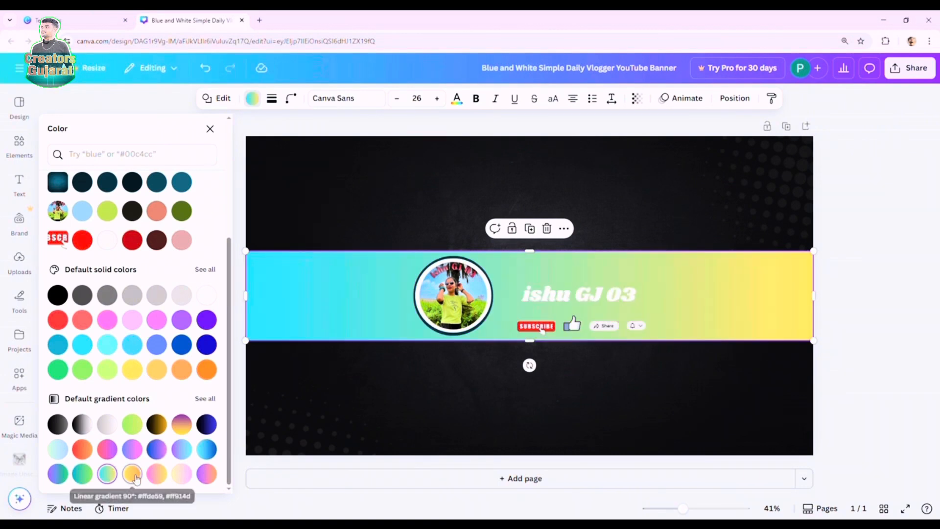
click(132, 475)
click(160, 476)
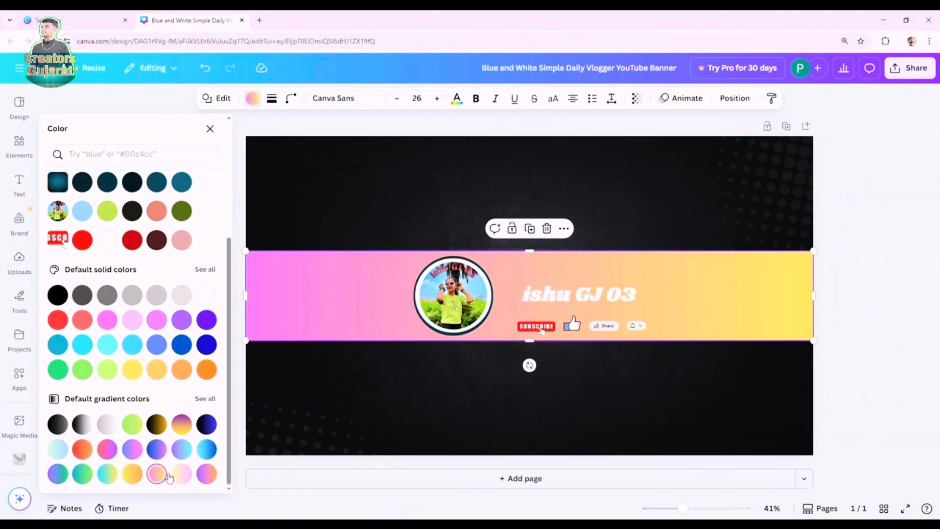
click(181, 474)
click(207, 475)
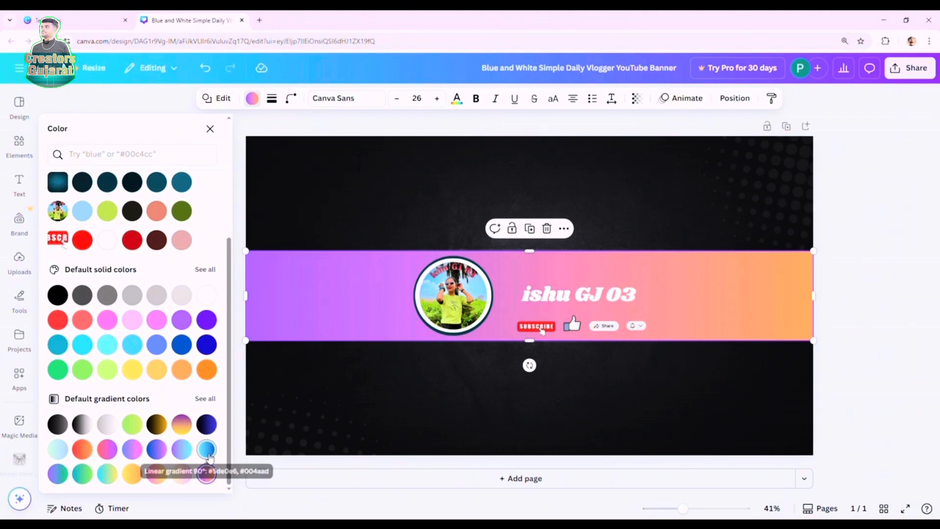
click(206, 449)
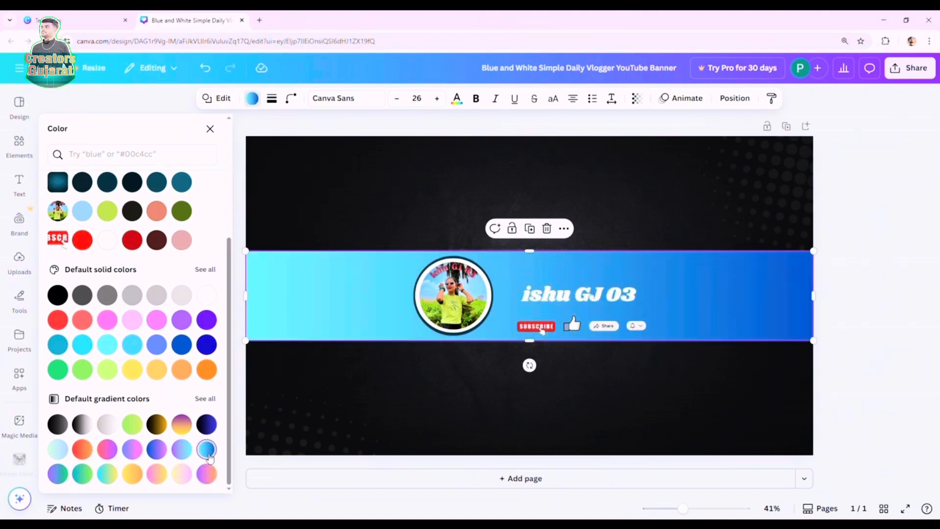
Compare the blue-to-pink, purple-to-yellow, black-to-gold, green and black-to-blue gradients on the band once more.
click(162, 452)
click(181, 425)
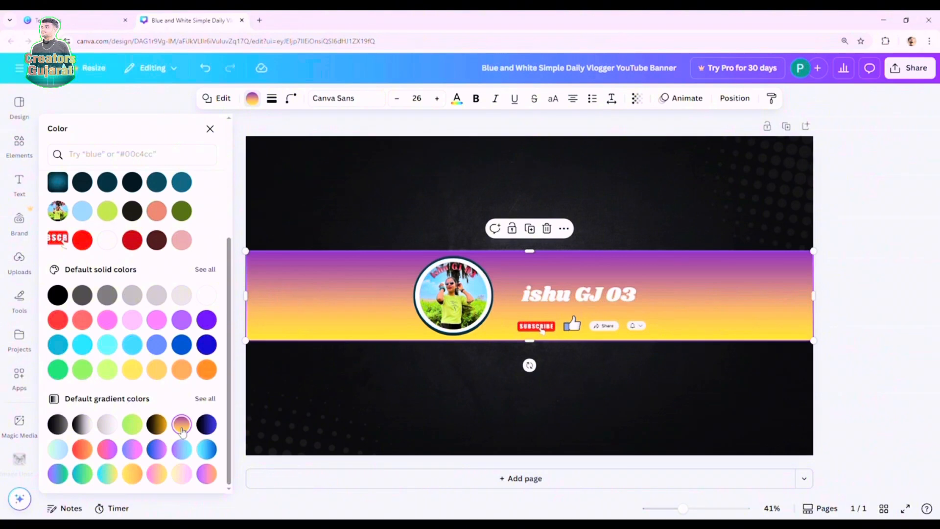
click(156, 425)
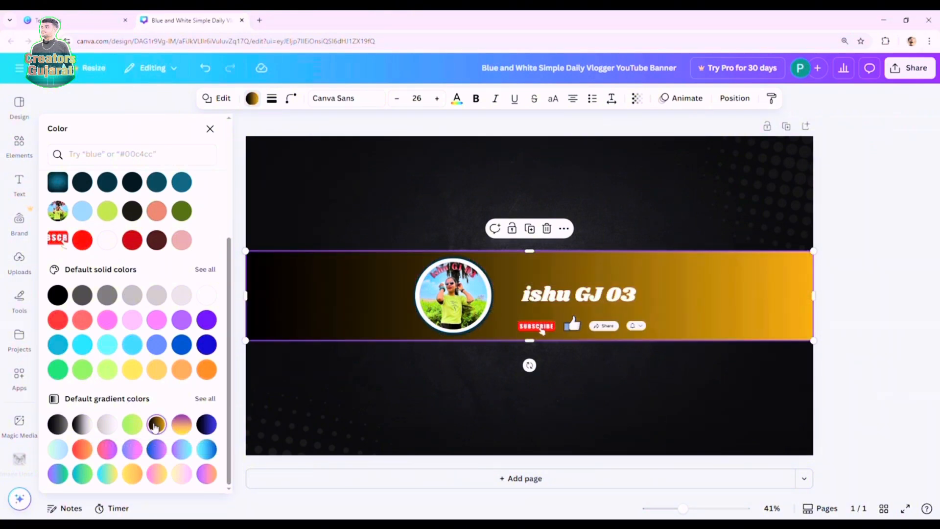
click(139, 426)
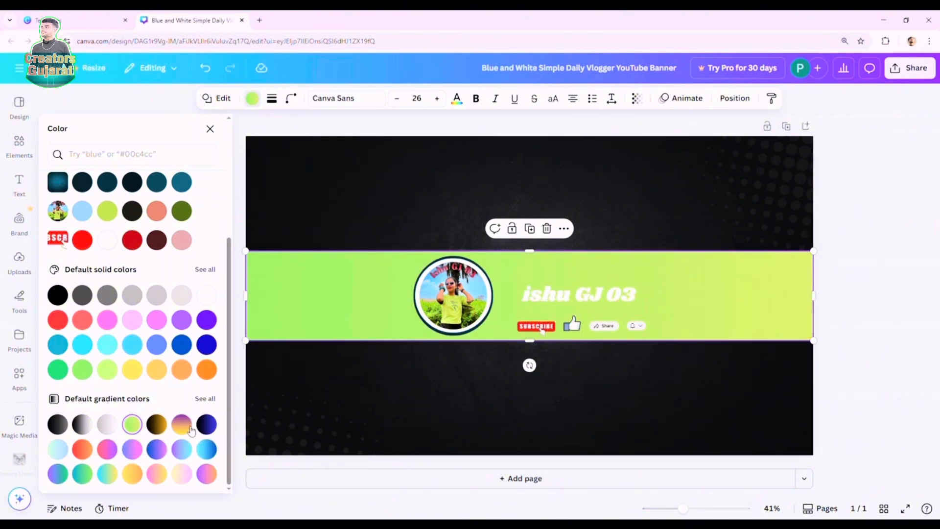
click(207, 426)
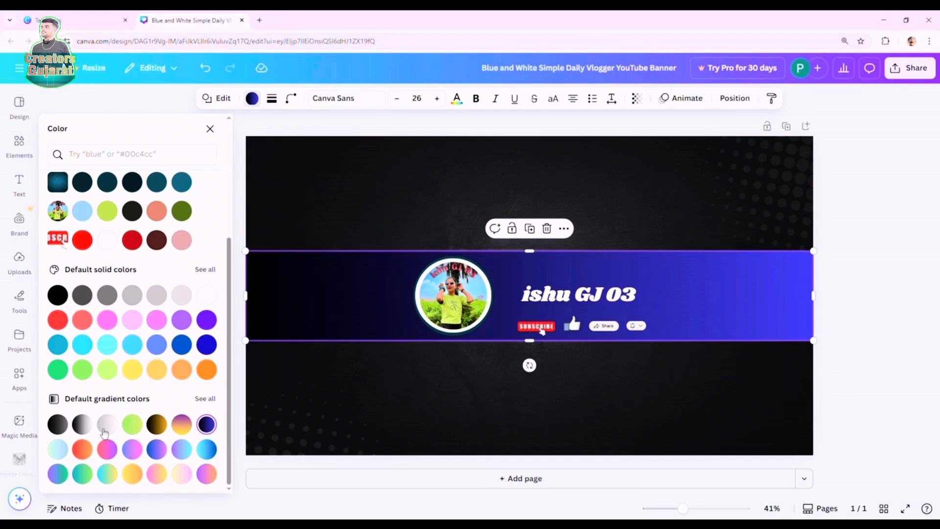
Compare the black-to-white and grey-to-white gradients, and fill the band with the default black-to-grey gradient.
click(82, 426)
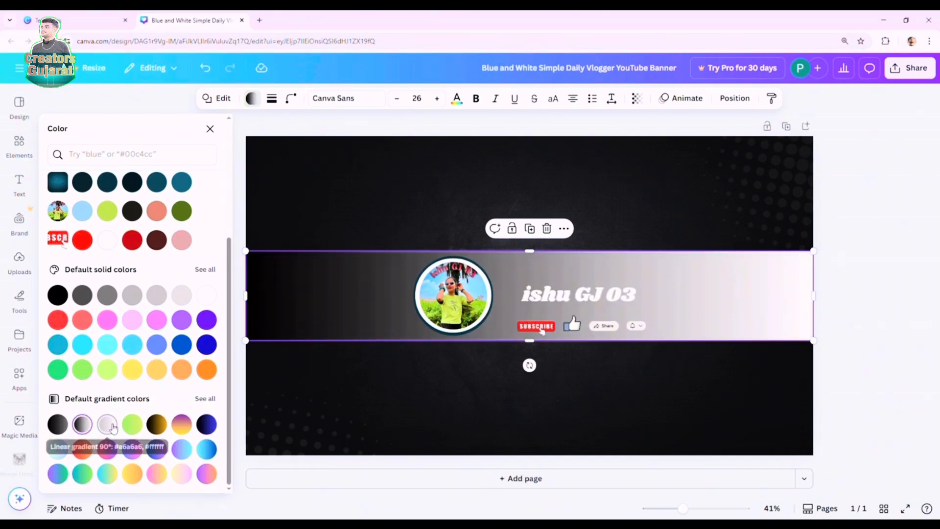
click(107, 424)
click(61, 426)
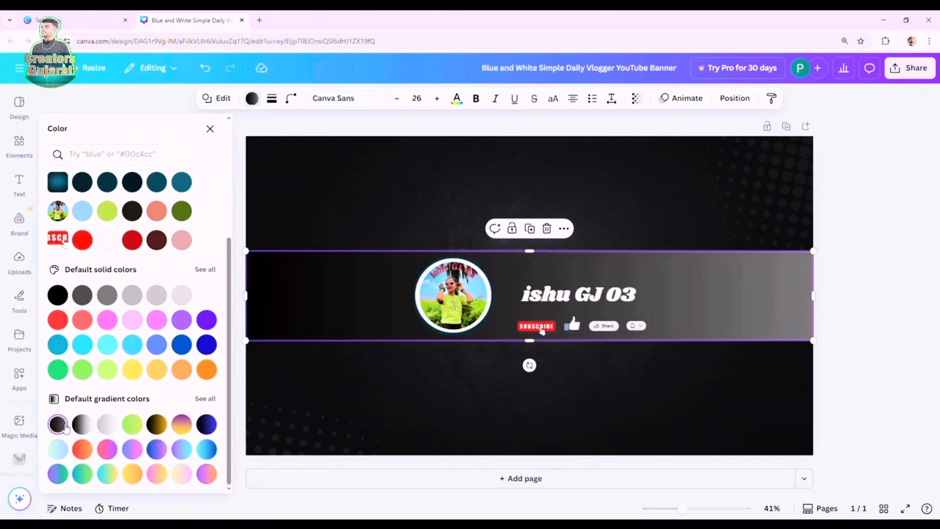
Shift the halftone dot pattern in the banner's upper-right corner slightly to the left and deselect it.
click(632, 211)
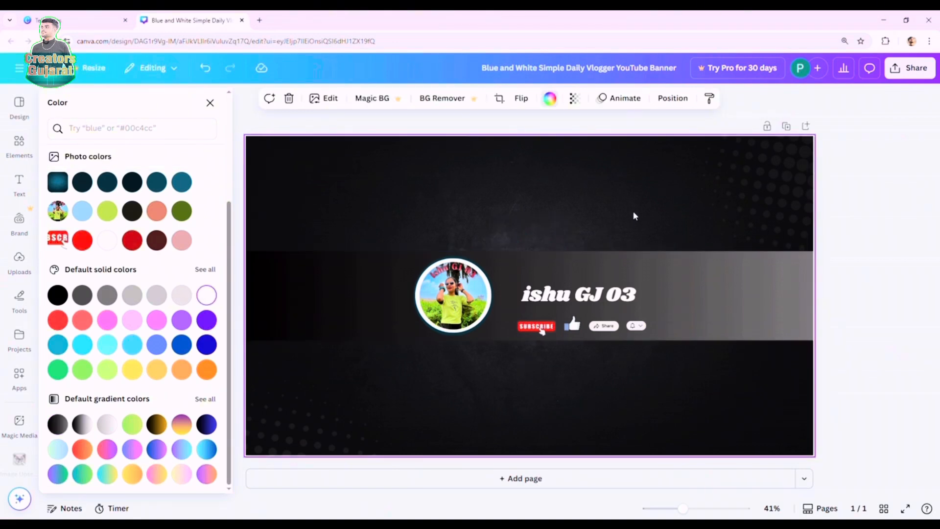
click(772, 212)
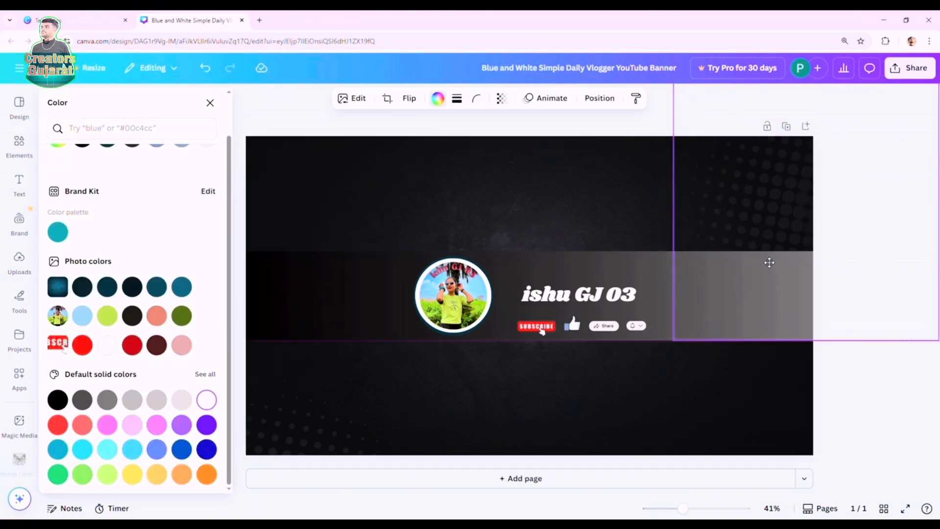
drag(762, 276, 771, 215)
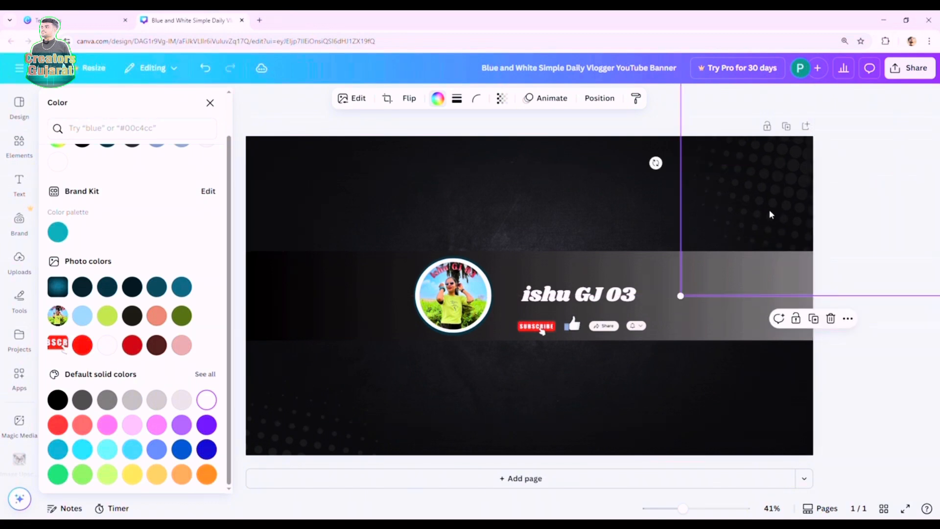
click(885, 416)
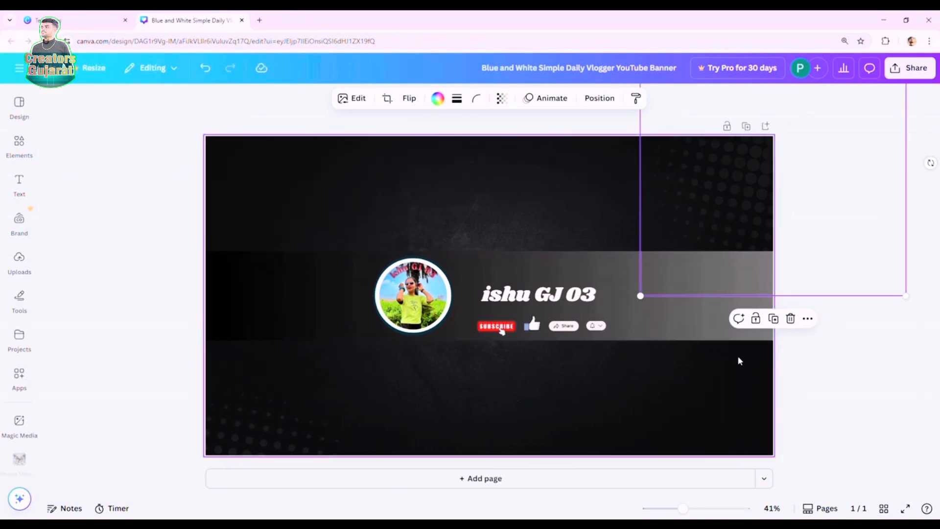
click(827, 408)
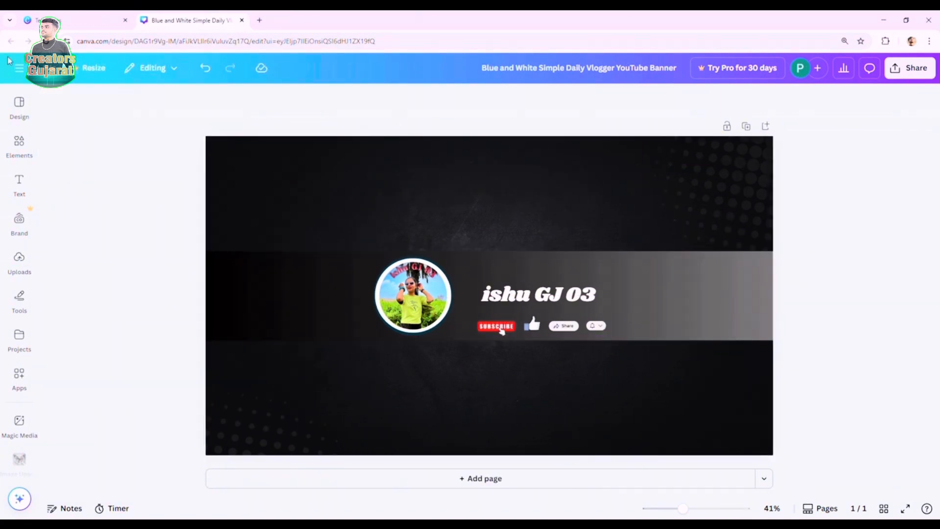